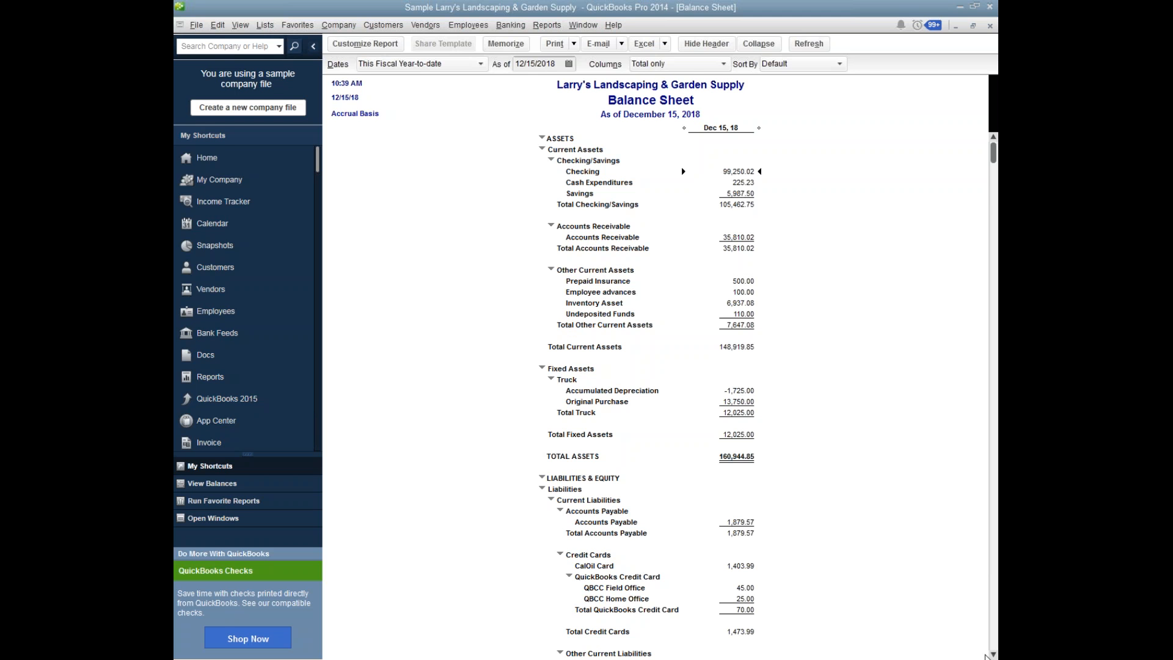
Review the Balance Sheet report from the current assets down through the fixed assets and liabilities to the start of Equity.
{"action": "left_click", "coordinate": [994, 654]}
{"action": "left_click", "coordinate": [993, 655]}
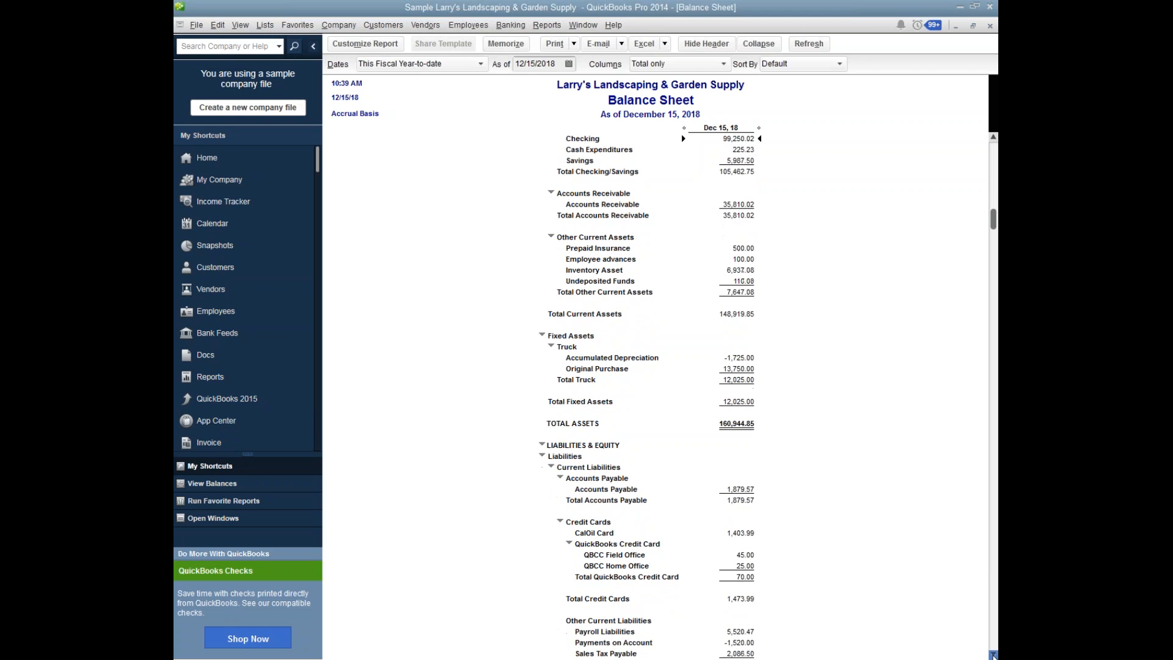
{"action": "left_click", "coordinate": [994, 654]}
{"action": "left_click", "coordinate": [993, 654]}
{"action": "left_click", "coordinate": [993, 654]}
{"action": "left_click", "coordinate": [993, 654]}
{"action": "left_click", "coordinate": [993, 655]}
{"action": "left_click", "coordinate": [993, 654]}
{"action": "left_click", "coordinate": [994, 654]}
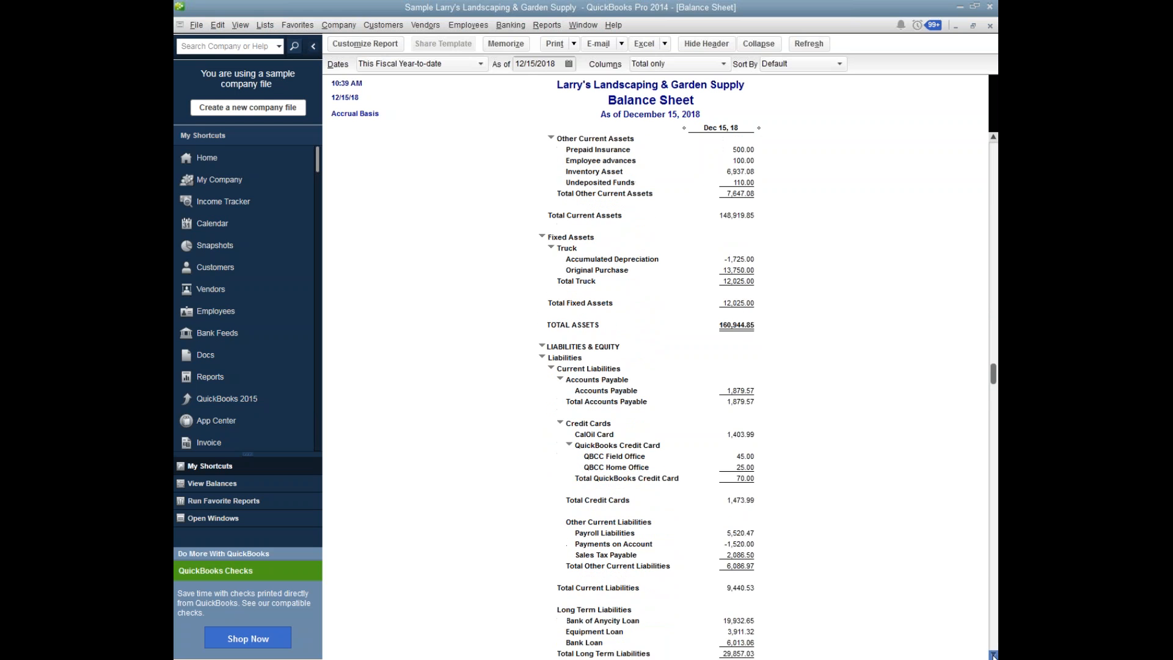
{"action": "left_click", "coordinate": [993, 654]}
{"action": "left_click", "coordinate": [994, 654]}
{"action": "left_click", "coordinate": [993, 655]}
{"action": "left_click", "coordinate": [993, 654]}
{"action": "left_click", "coordinate": [994, 655]}
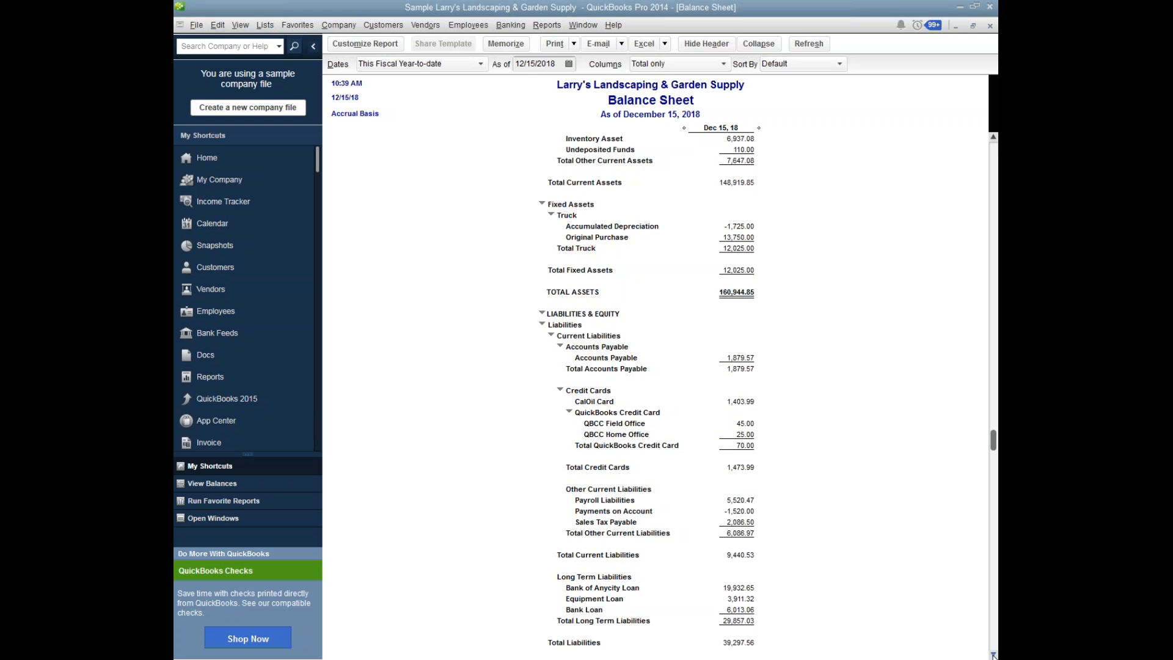
{"action": "left_click", "coordinate": [993, 654]}
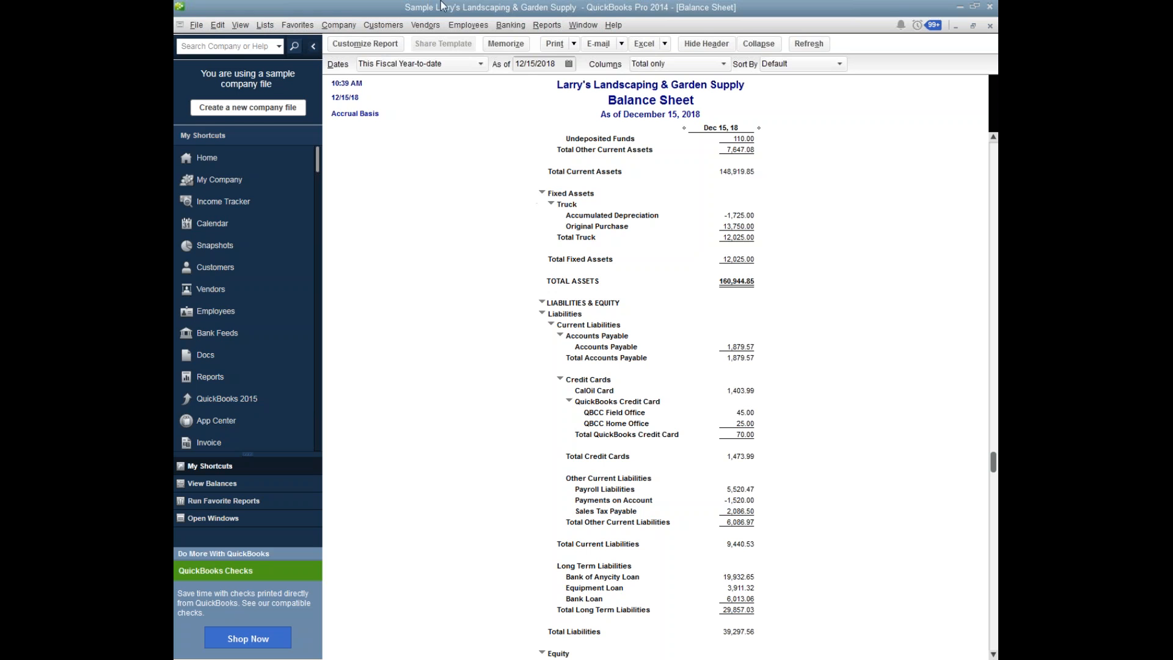
Start a new account of type Fixed Asset (major purchases) from the Chart of Accounts.
{"action": "left_click", "coordinate": [266, 30]}
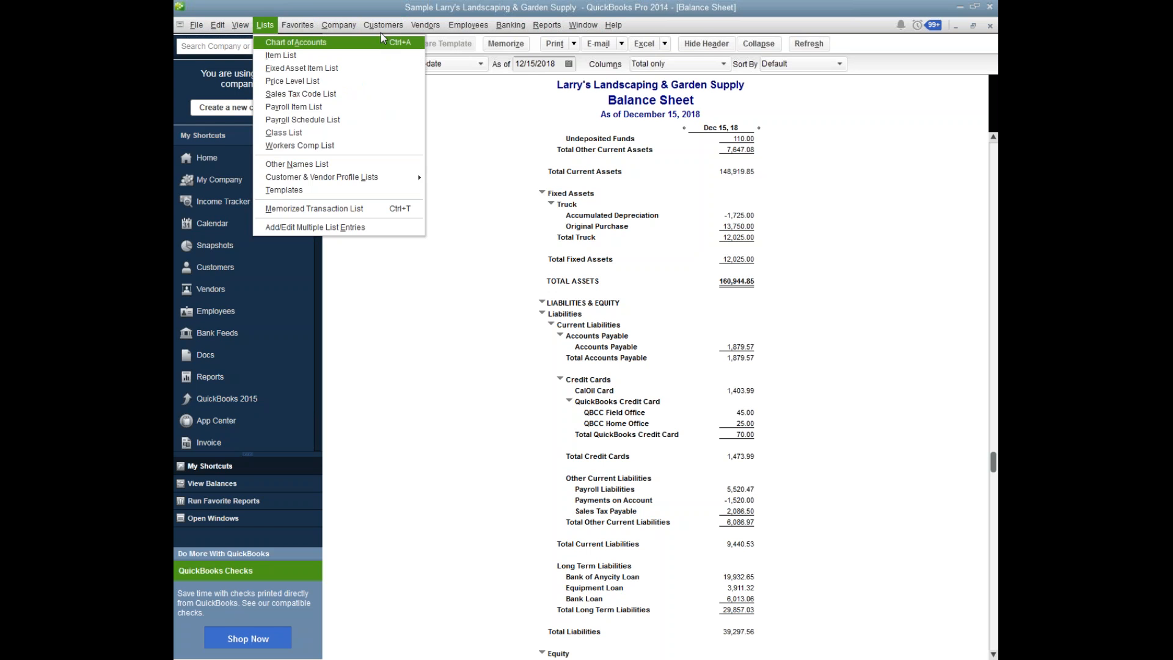
{"action": "mouse_move", "coordinate": [426, 25]}
{"action": "left_click", "coordinate": [278, 44]}
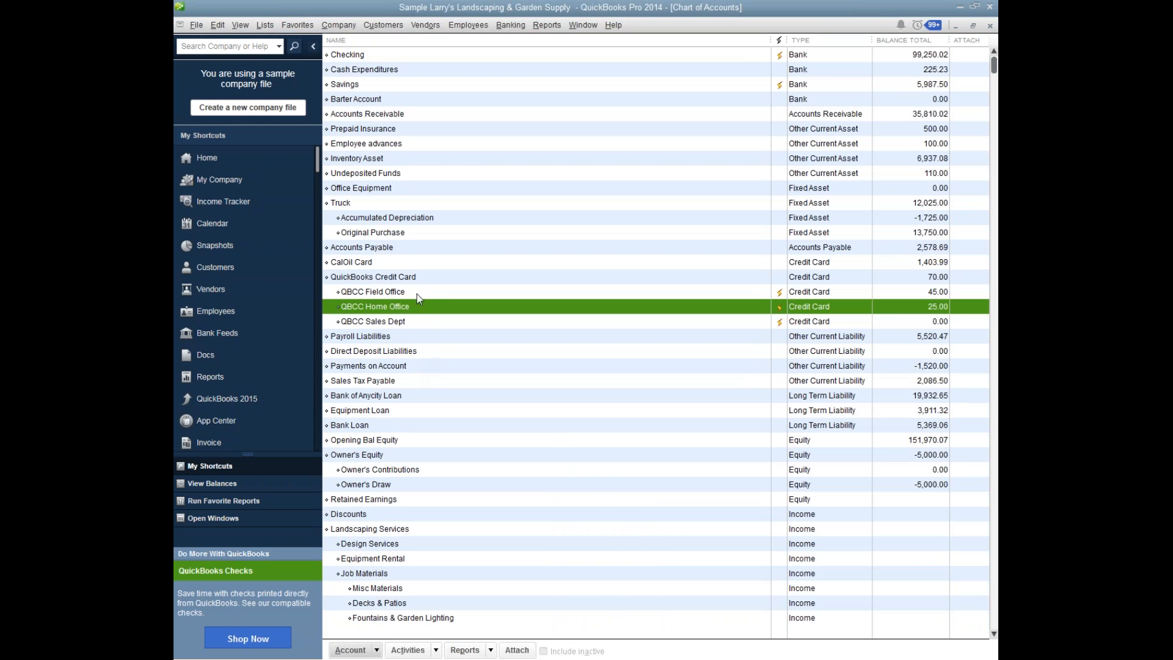
{"action": "left_click", "coordinate": [416, 192]}
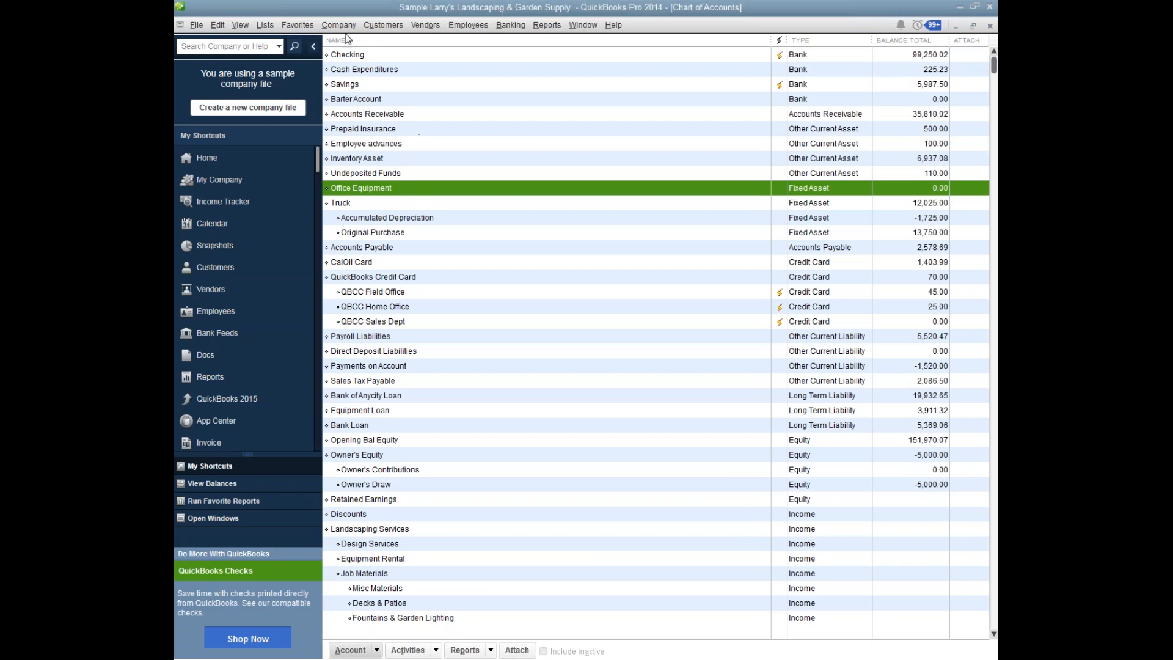
{"action": "left_click", "coordinate": [361, 650]}
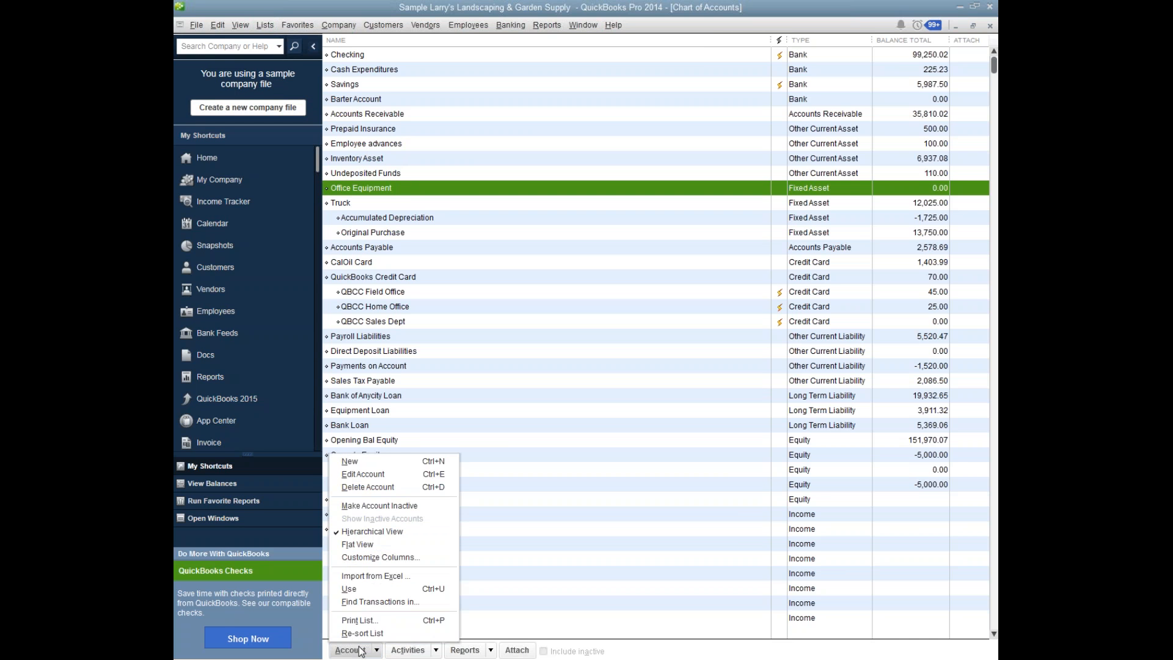
{"action": "left_click", "coordinate": [397, 457]}
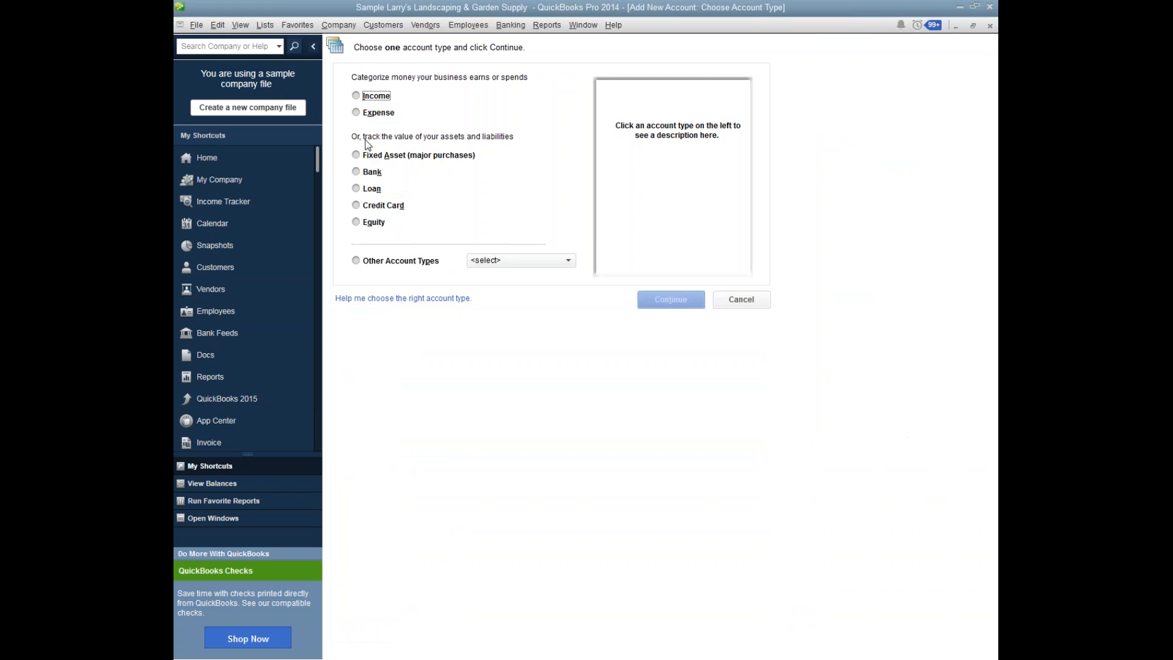
{"action": "left_click", "coordinate": [356, 157]}
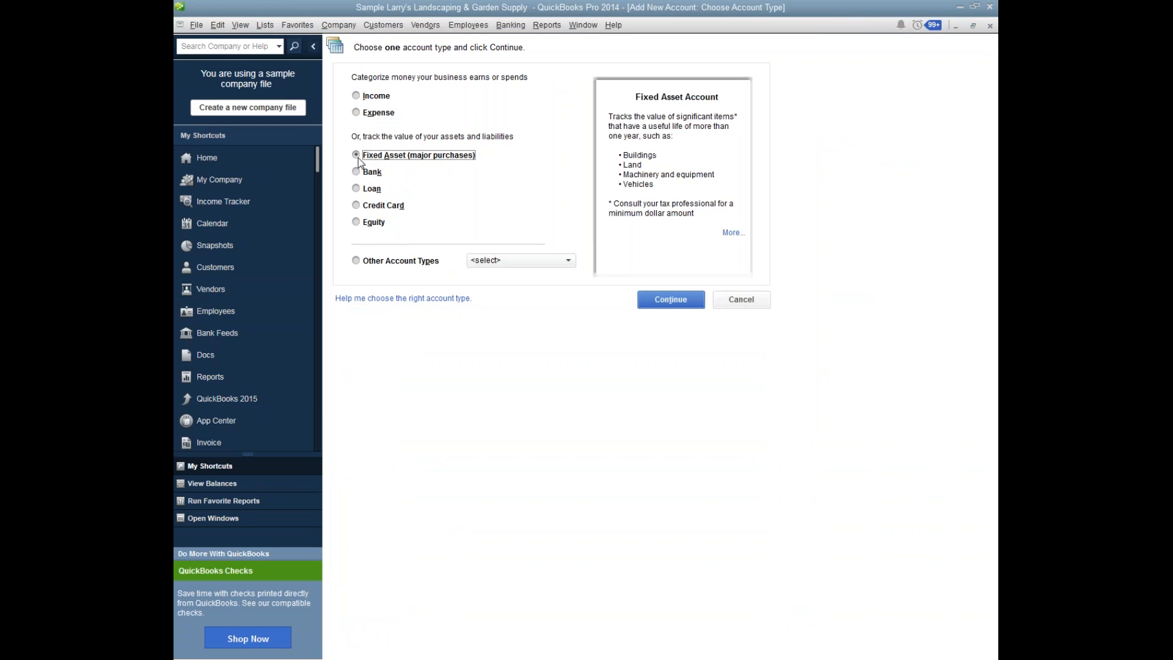
{"action": "left_click", "coordinate": [670, 300]}
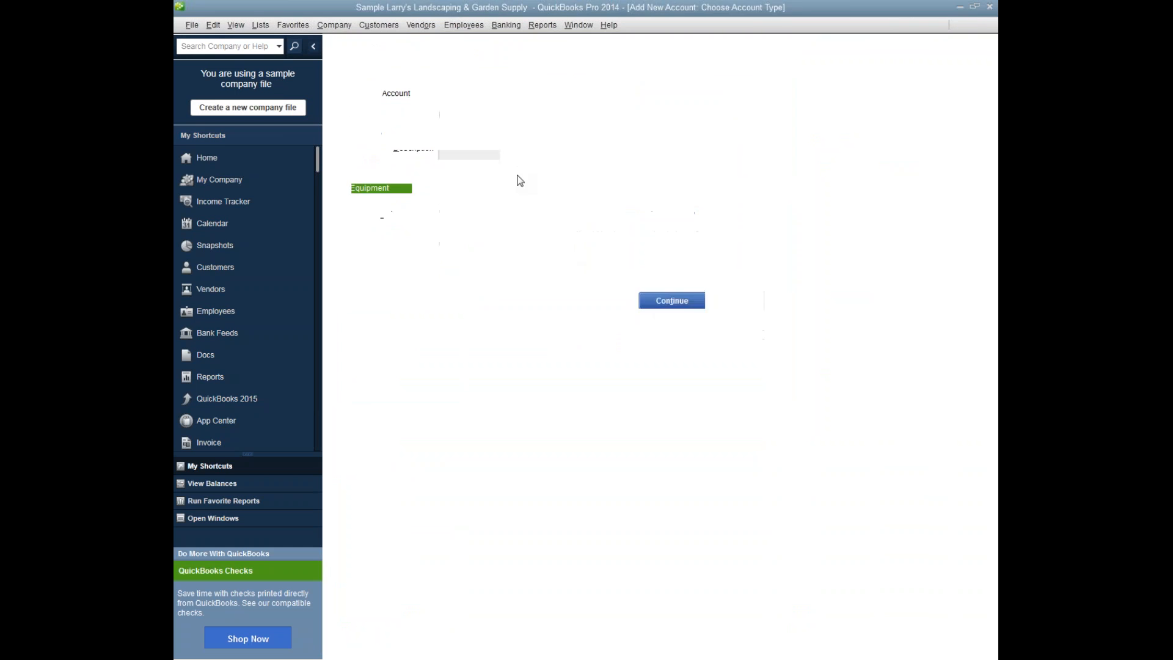
Name the new fixed asset account Computer, make it a subaccount of Office Equipment, and save it.
{"action": "type", "text": "Compue"}
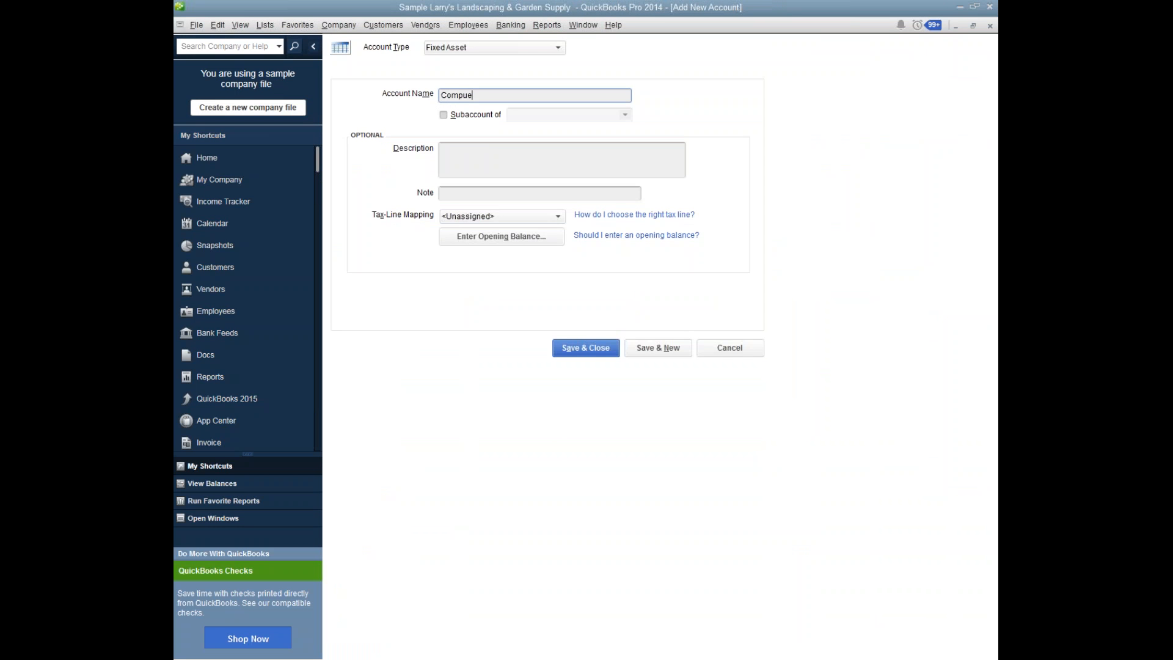
{"action": "key", "text": "BackSpace"}
{"action": "type", "text": "ter"}
{"action": "left_click", "coordinate": [443, 115]}
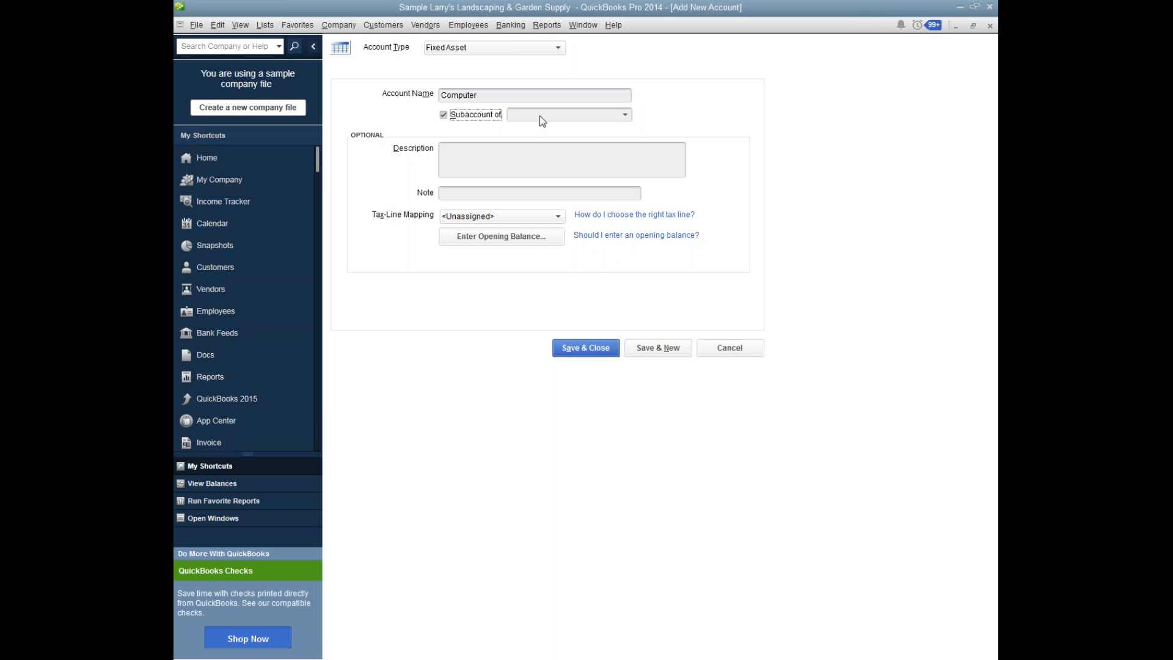
{"action": "left_click", "coordinate": [629, 113]}
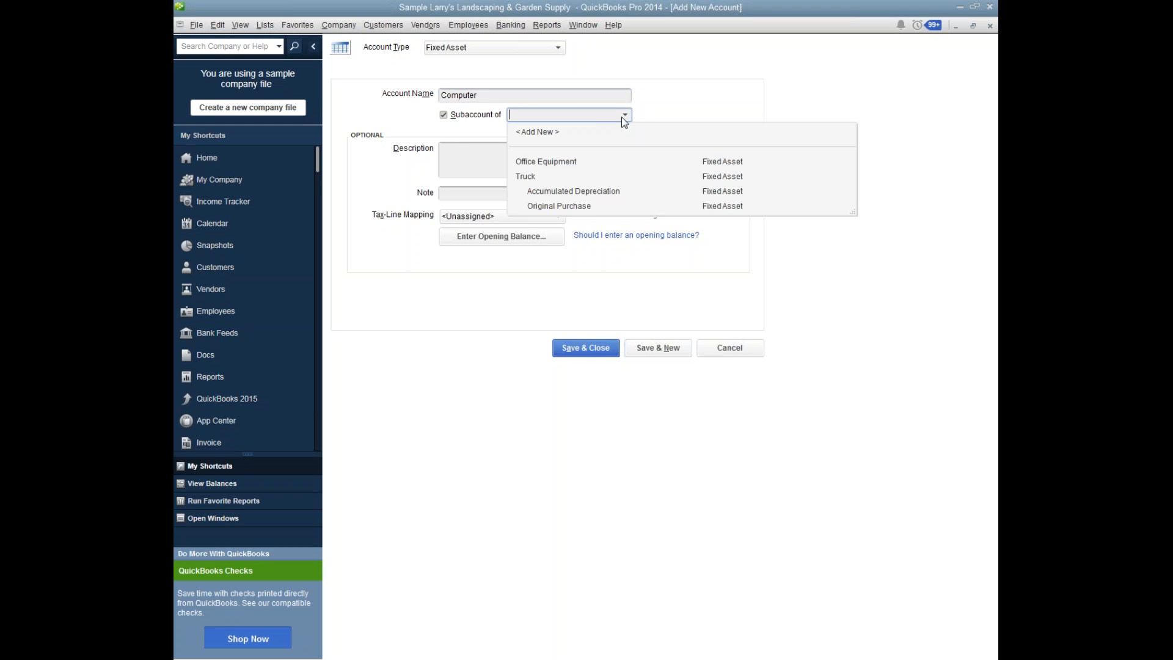
{"action": "left_click", "coordinate": [565, 160]}
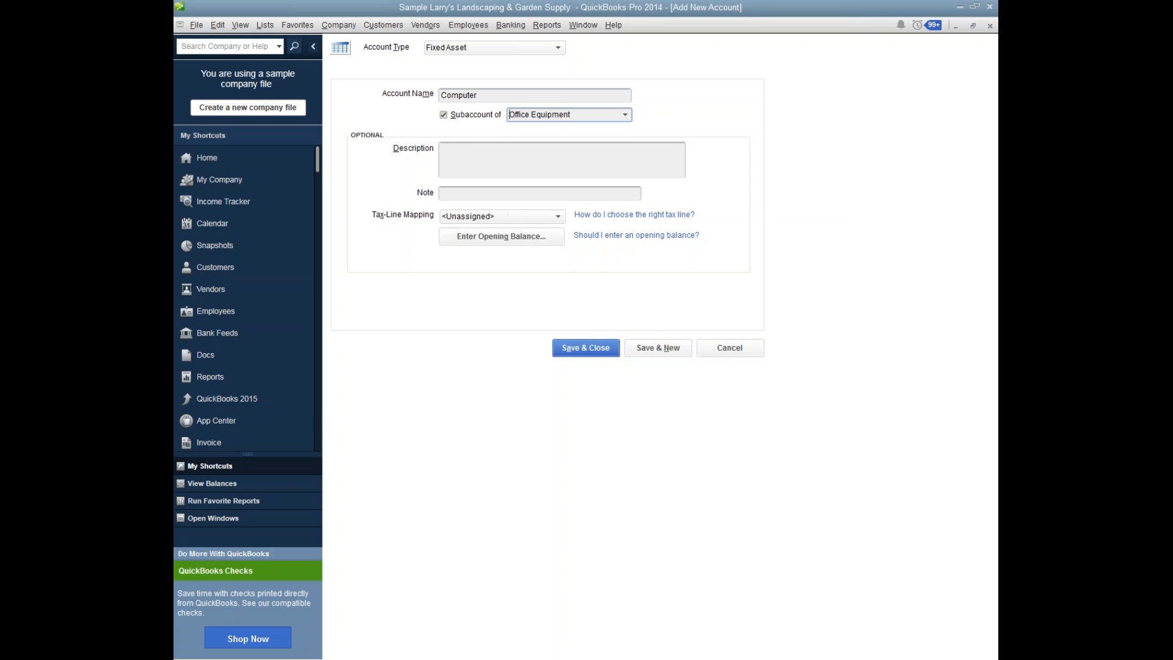
{"action": "left_click", "coordinate": [582, 347]}
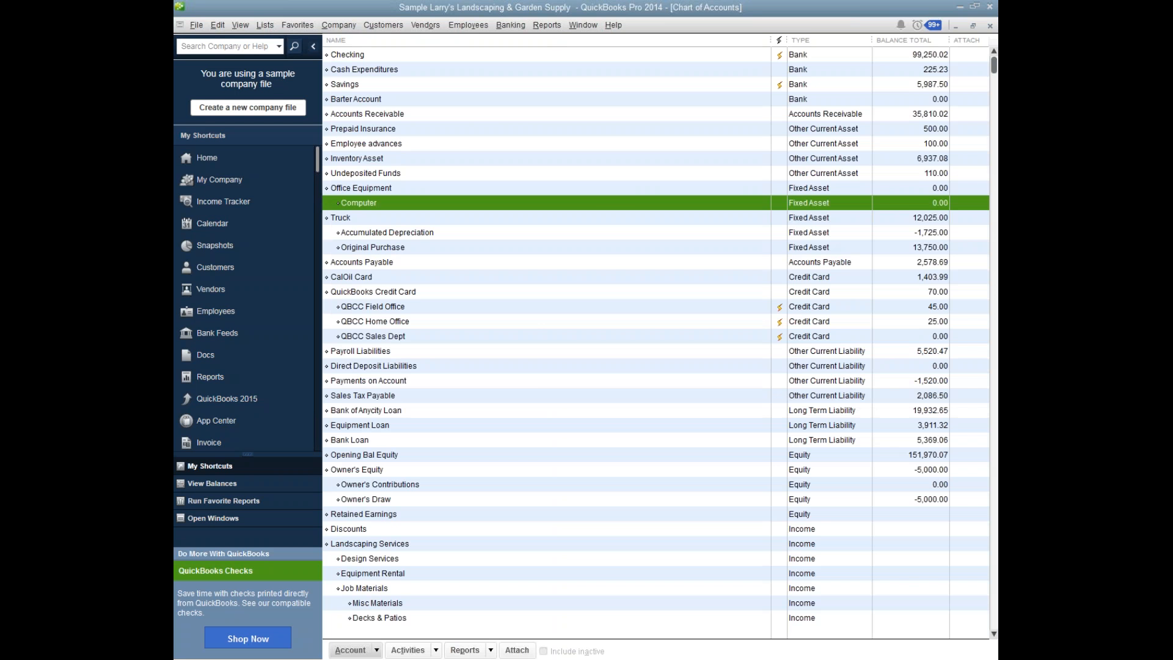
Open the Checking account's register from the Chart of Accounts.
{"action": "left_click", "coordinate": [265, 25]}
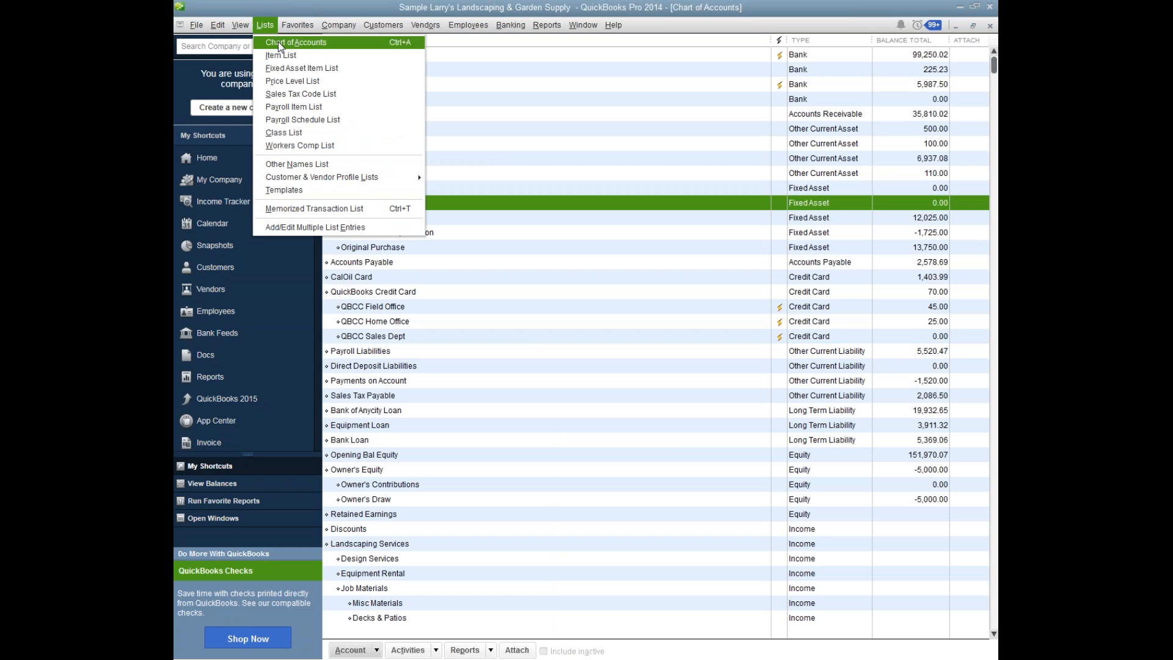
{"action": "left_click", "coordinate": [279, 44]}
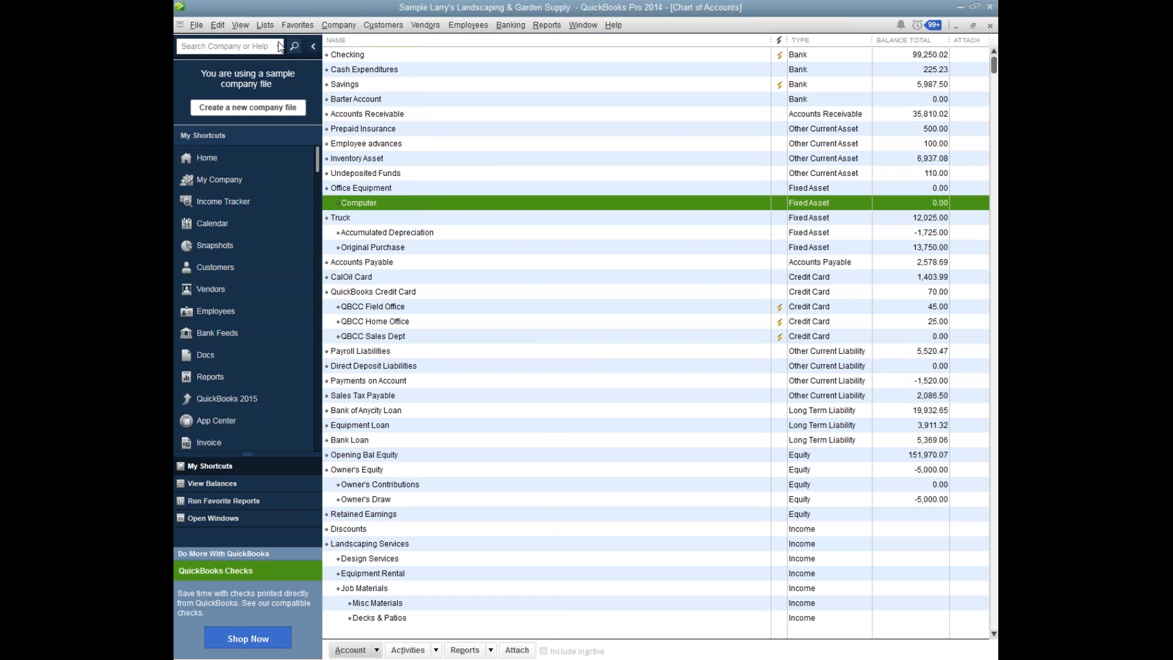
{"action": "left_click", "coordinate": [422, 55]}
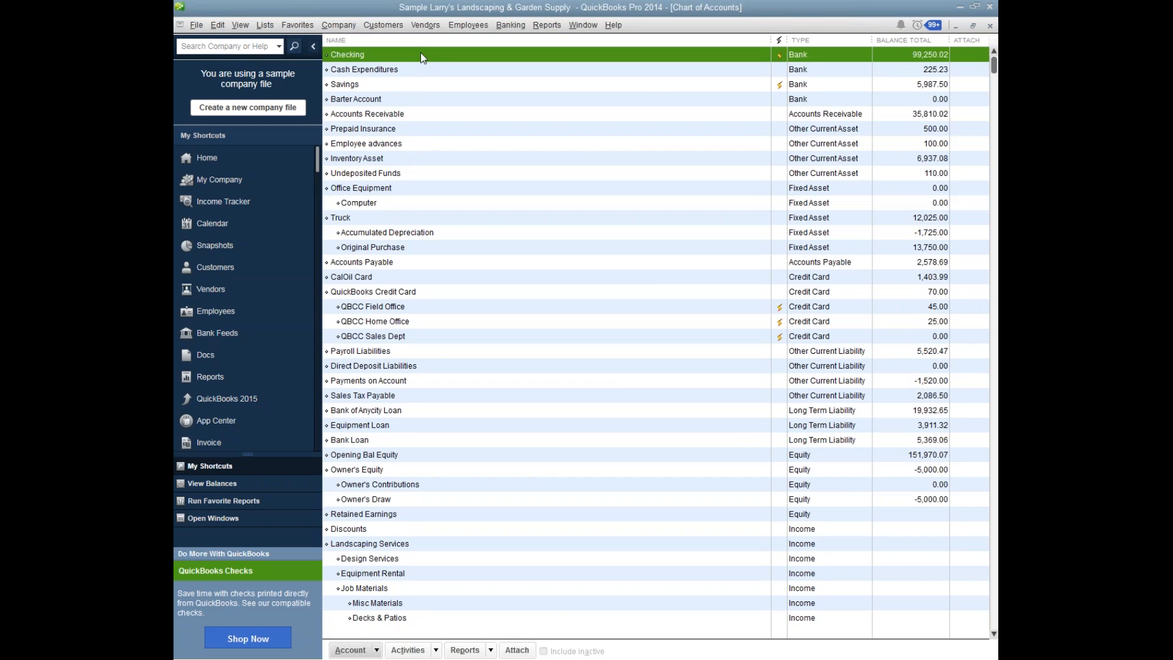
{"action": "double_click", "coordinate": [421, 55]}
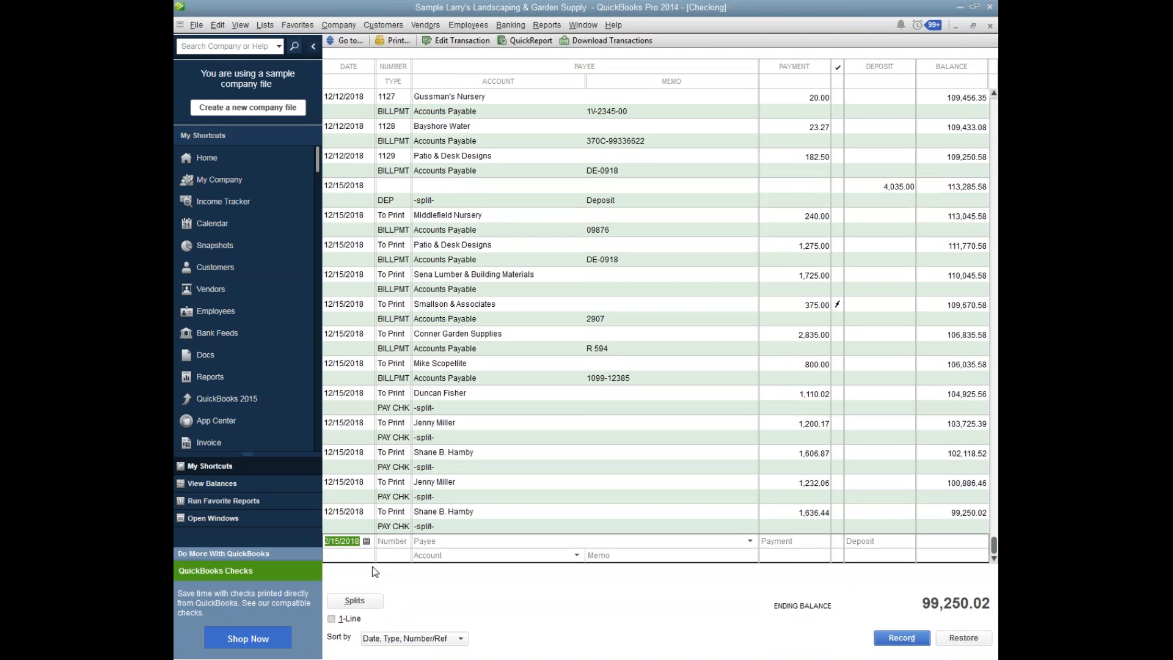
Enter a 650.00 payment in the blank Checking register entry and assign it to the Office Equipment:Computer account.
{"action": "key", "text": "Tab"}
{"action": "key", "text": "Tab"}
{"action": "key", "text": "Tab"}
{"action": "type", "text": "650.00"}
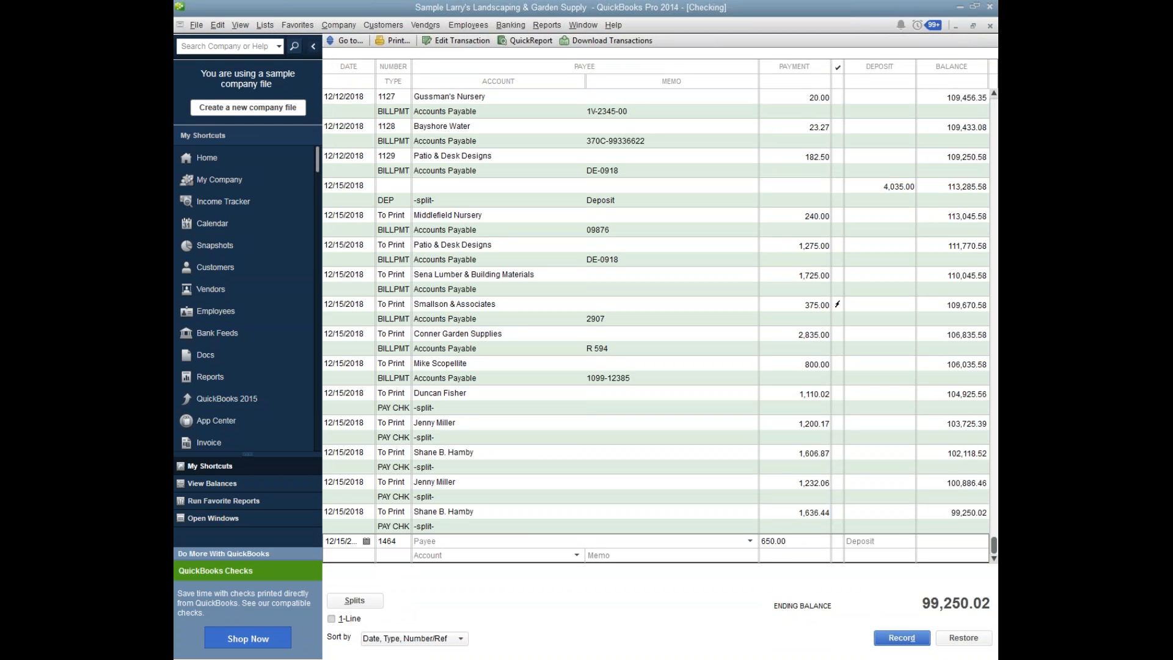
{"action": "left_click", "coordinate": [441, 556]}
{"action": "type", "text": "Cost of Goods Sold"}
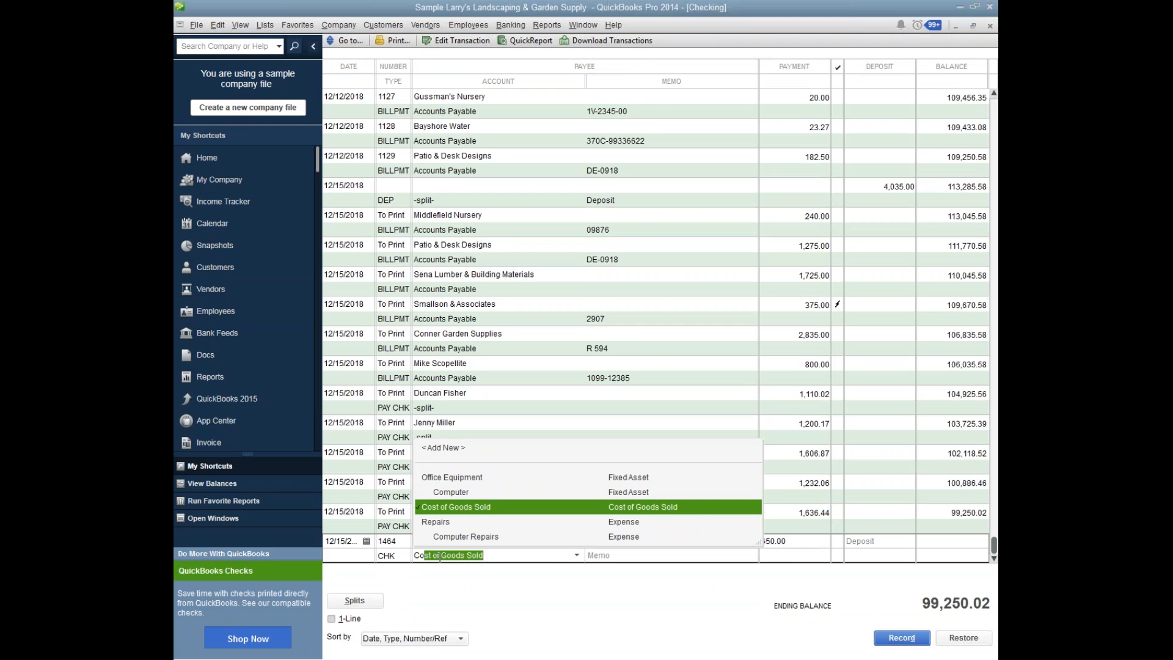
{"action": "left_click", "coordinate": [469, 495]}
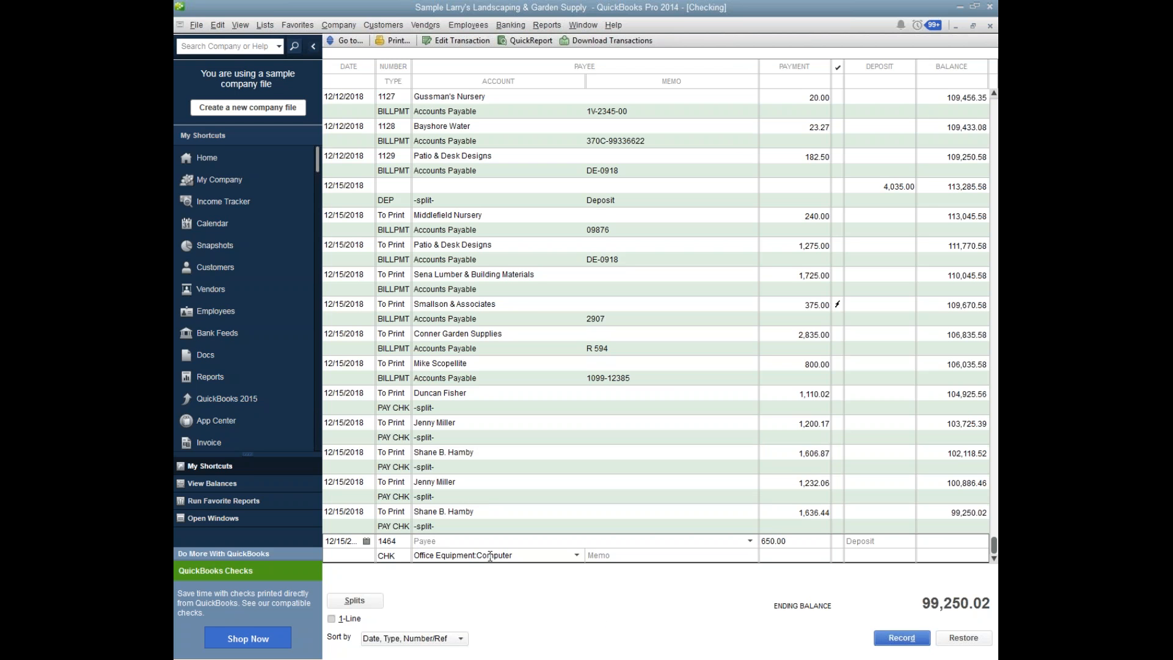
Set the payment's payee to Local Computer Store, add that payee to the name list, and record the transaction.
{"action": "left_click", "coordinate": [444, 544]}
{"action": "type", "text": "Local Computer"}
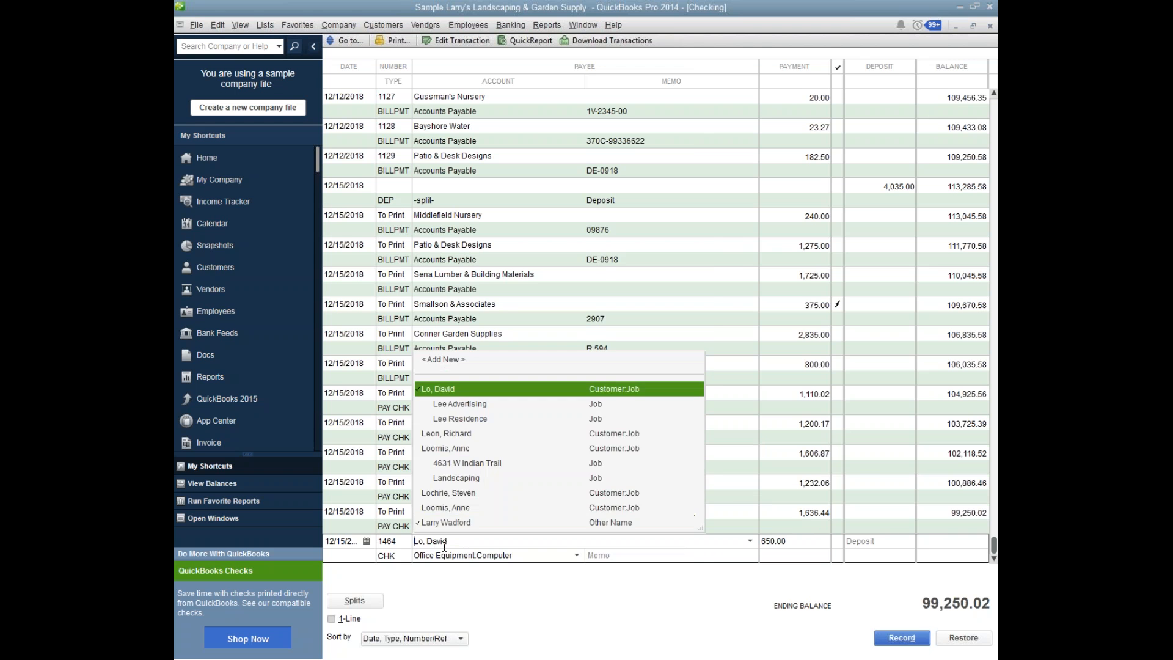
{"action": "type", "text": " S"}
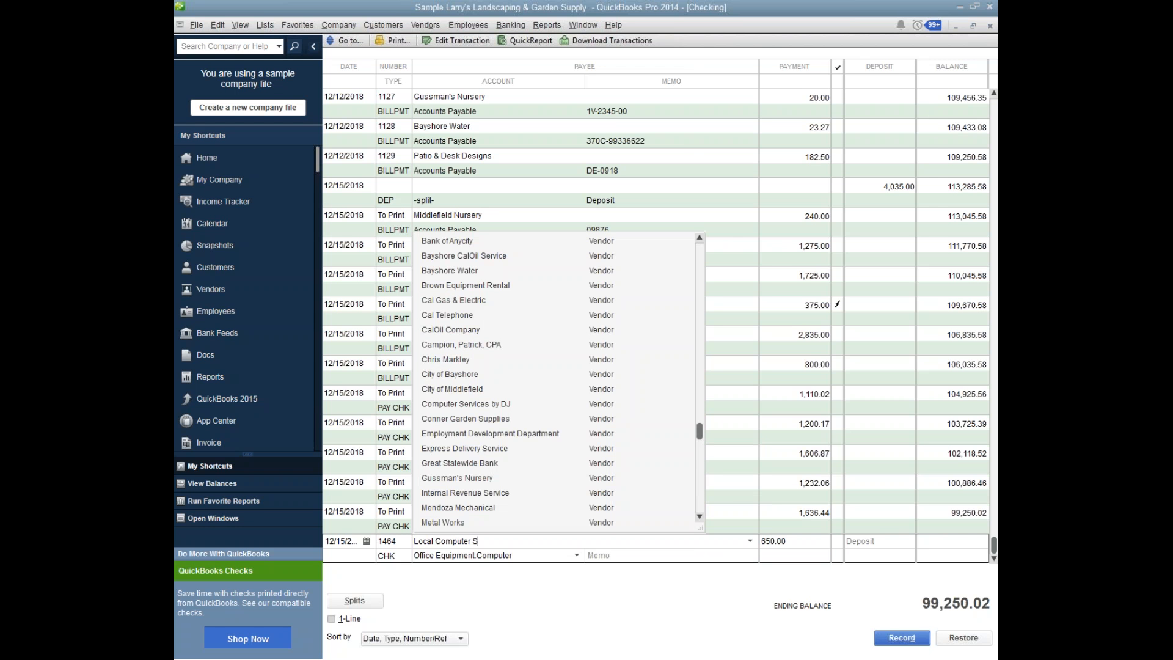
{"action": "type", "text": "tore"}
{"action": "left_click", "coordinate": [906, 639]}
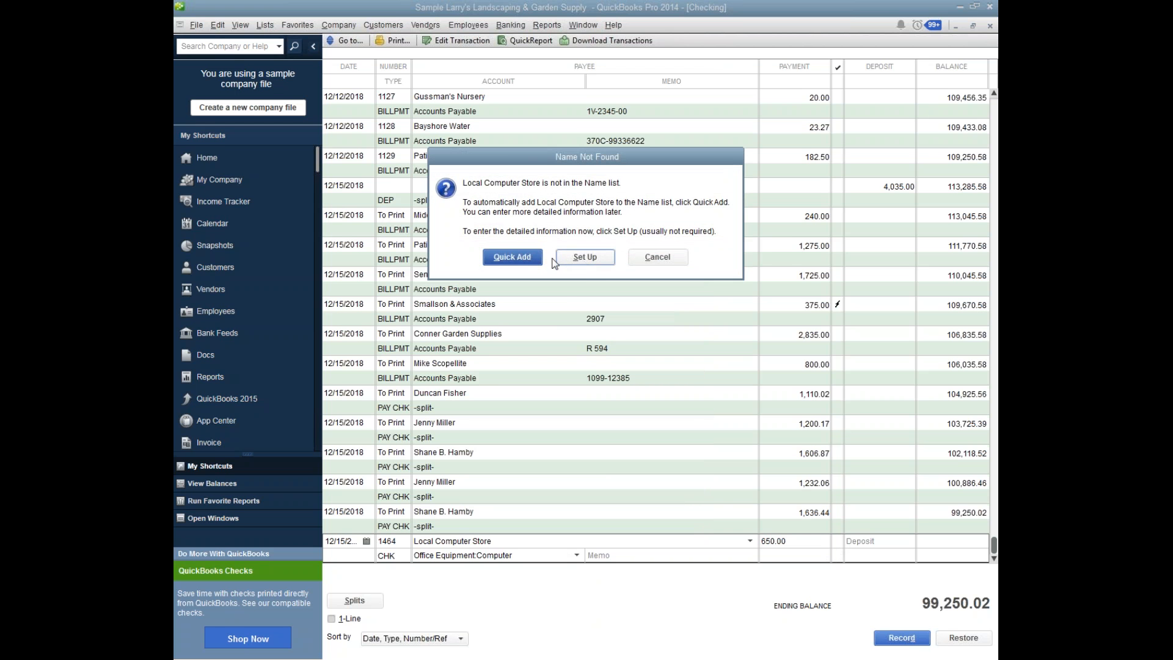
{"action": "left_click", "coordinate": [588, 258]}
{"action": "left_click", "coordinate": [615, 306]}
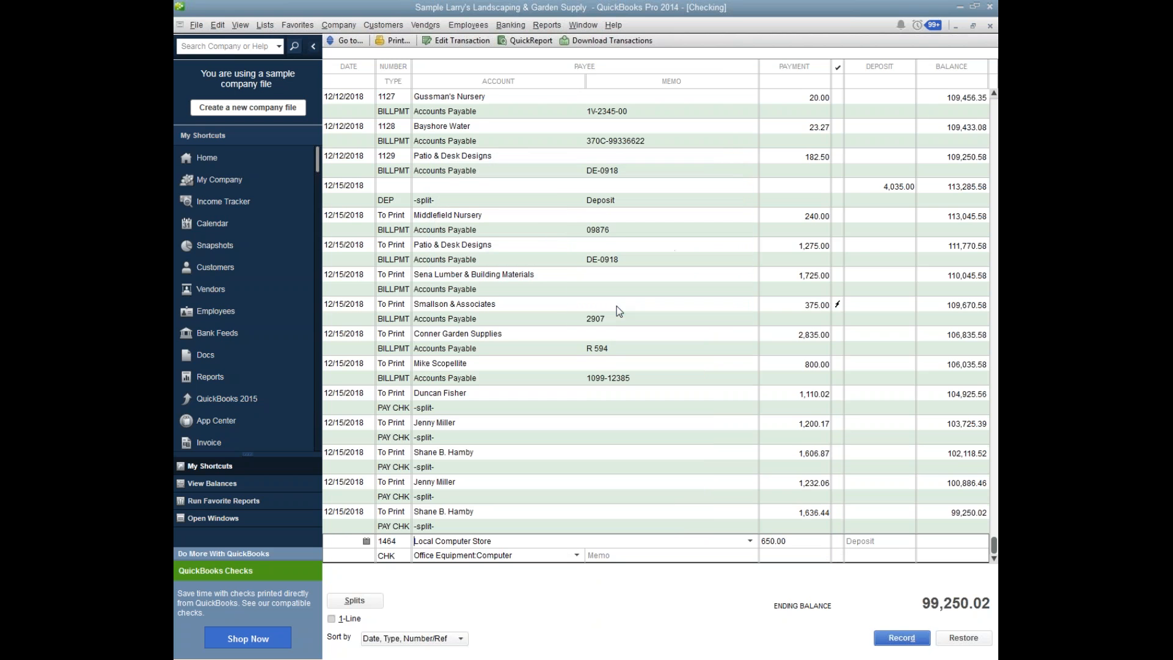
{"action": "left_click", "coordinate": [890, 638]}
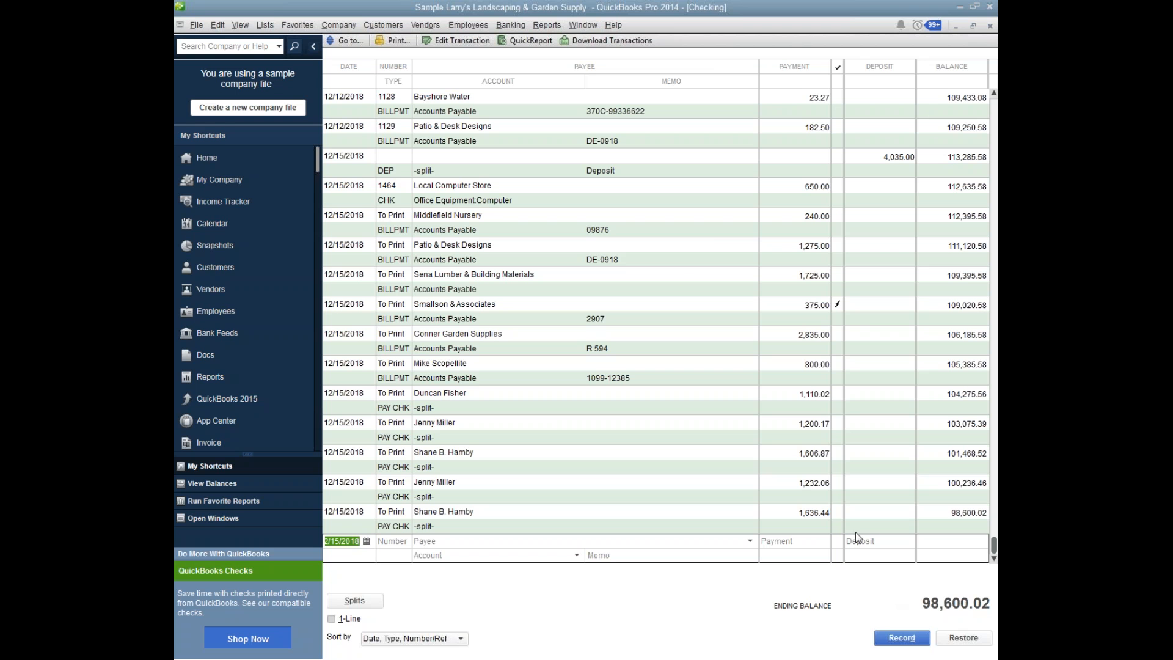
Open the register of the Computer subaccount under Office Equipment from the Chart of Accounts.
{"action": "left_click", "coordinate": [265, 25]}
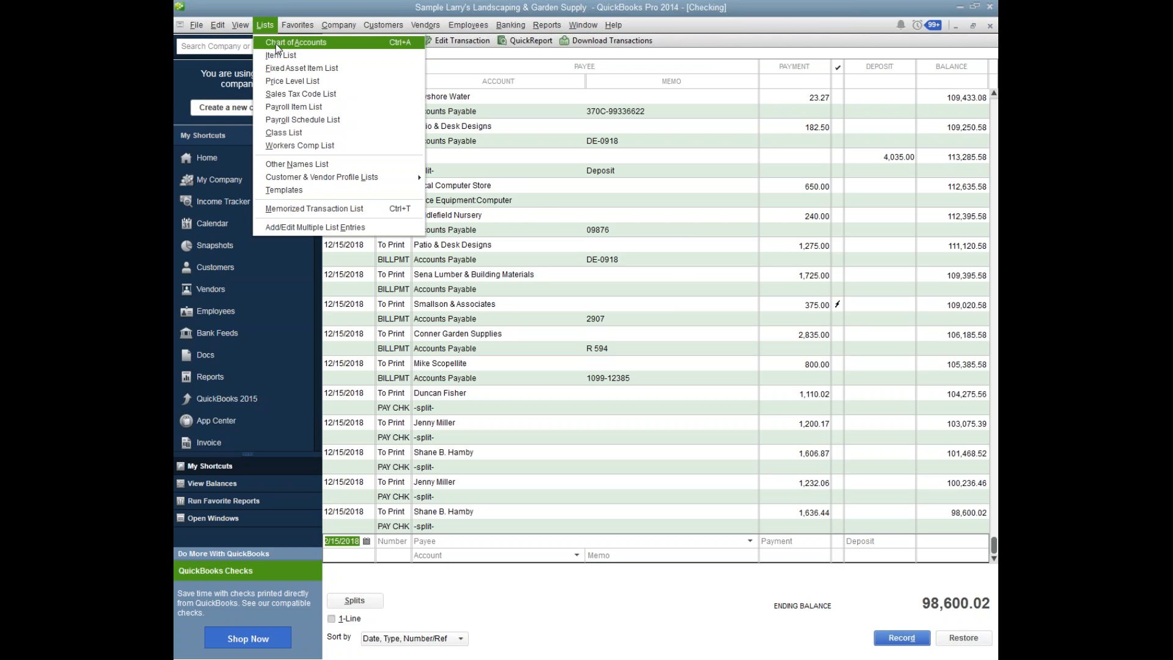
{"action": "left_click", "coordinate": [276, 43]}
{"action": "left_click", "coordinate": [421, 205]}
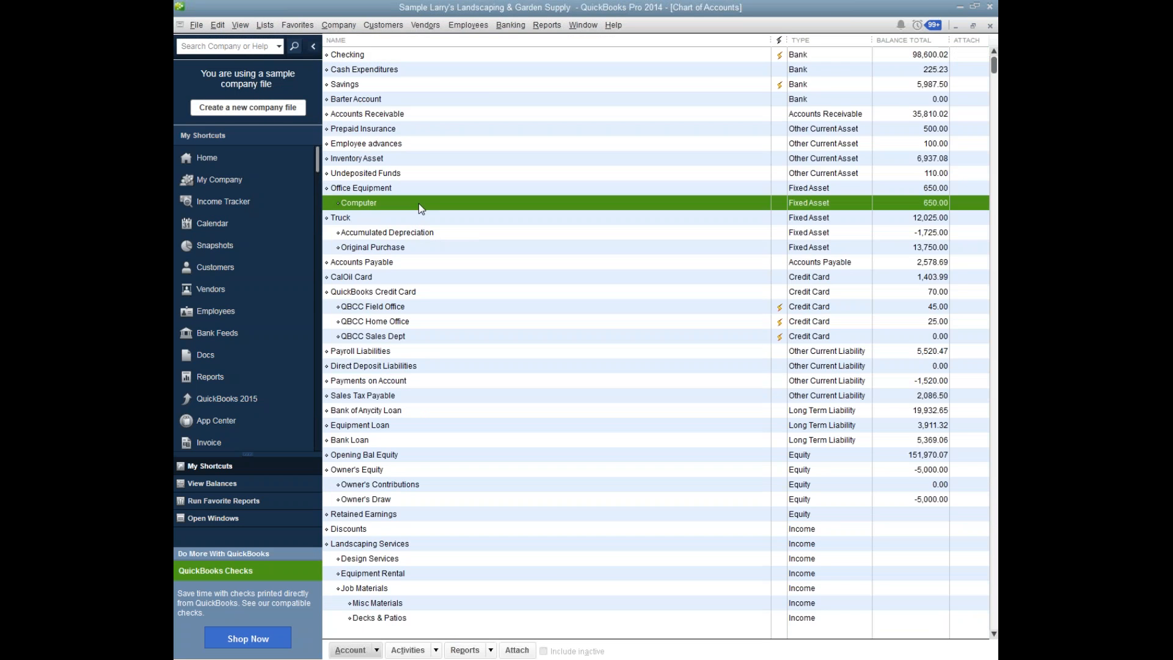
{"action": "double_click", "coordinate": [419, 204]}
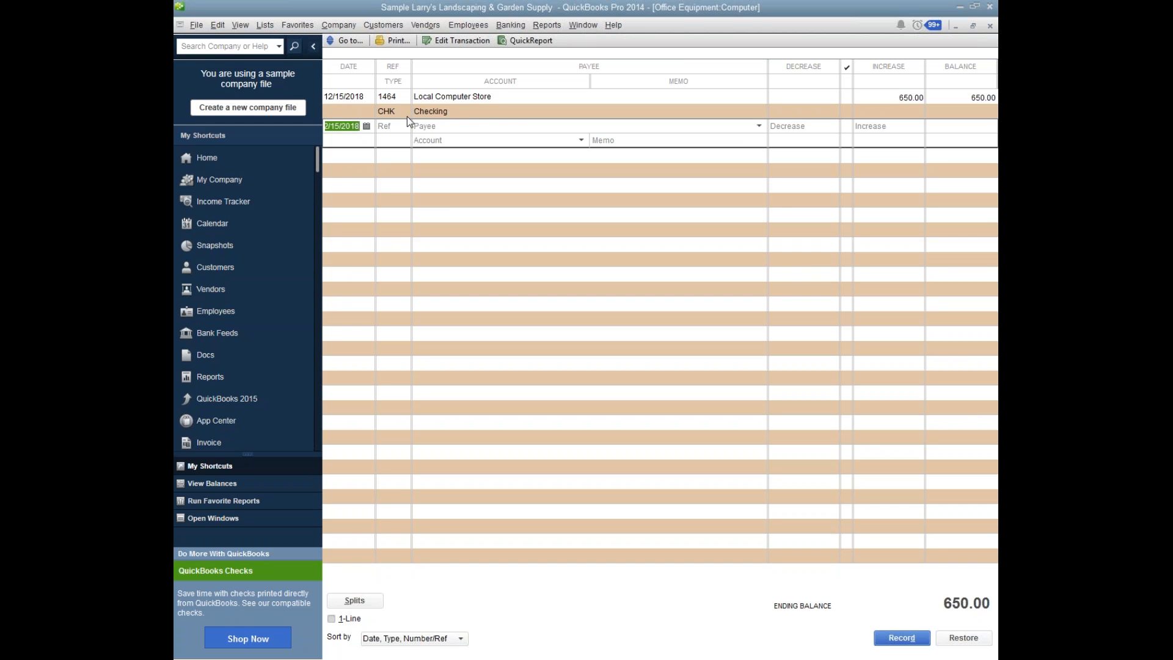
Try to reassign the Local Computer Store check to the QuickBooks Credit Card:QBCC Sales Dept account and record the change.
{"action": "left_click", "coordinate": [516, 115]}
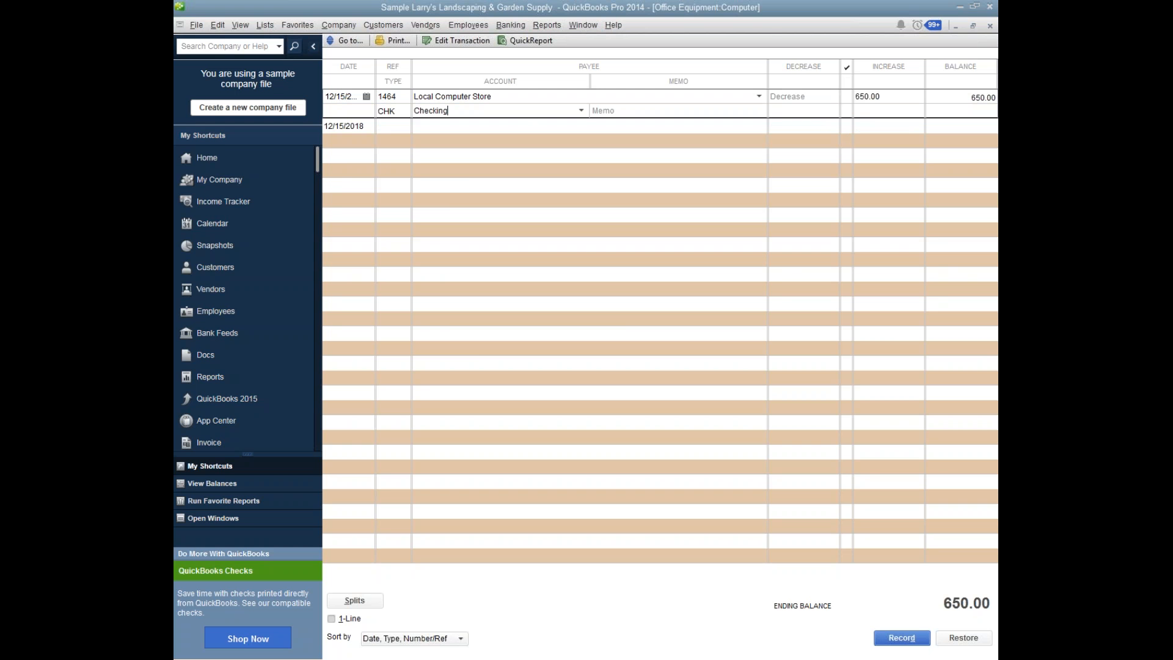
{"action": "left_click", "coordinate": [581, 111]}
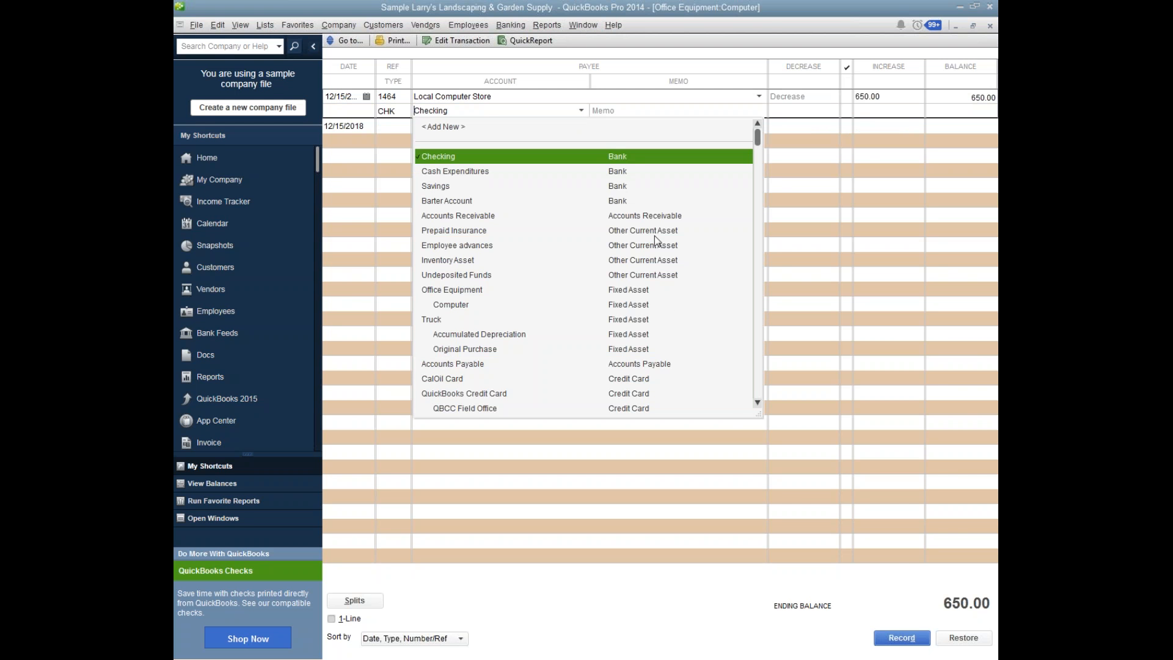
{"action": "left_click", "coordinate": [757, 405]}
{"action": "left_click", "coordinate": [758, 404]}
{"action": "left_click", "coordinate": [757, 404]}
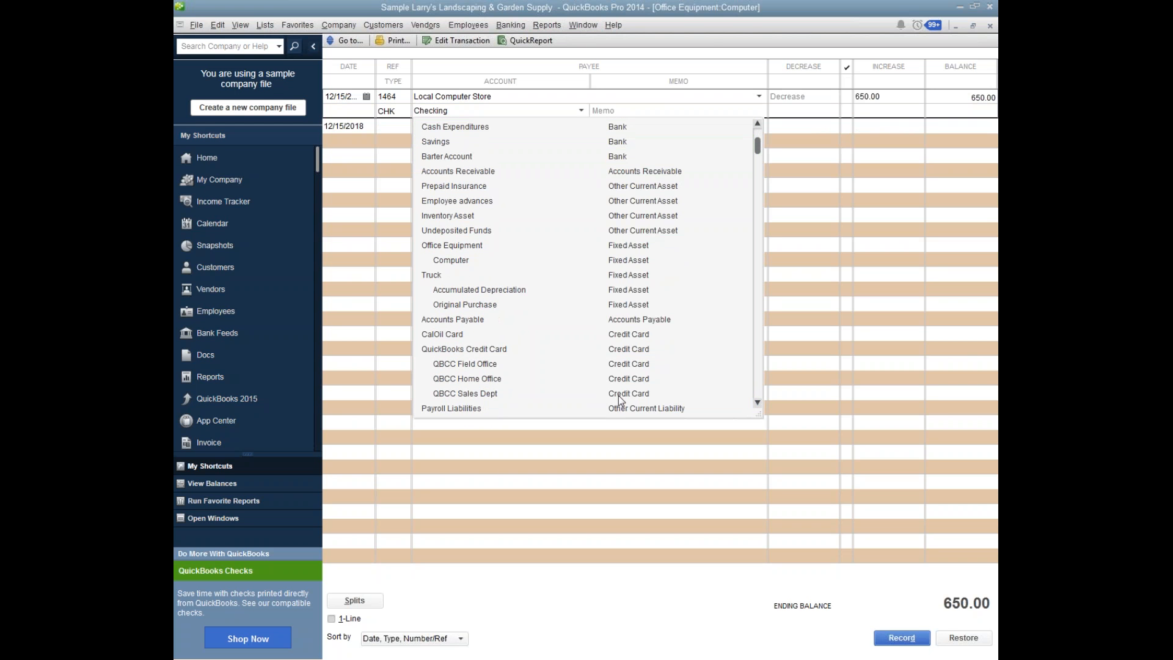
{"action": "left_click", "coordinate": [496, 394]}
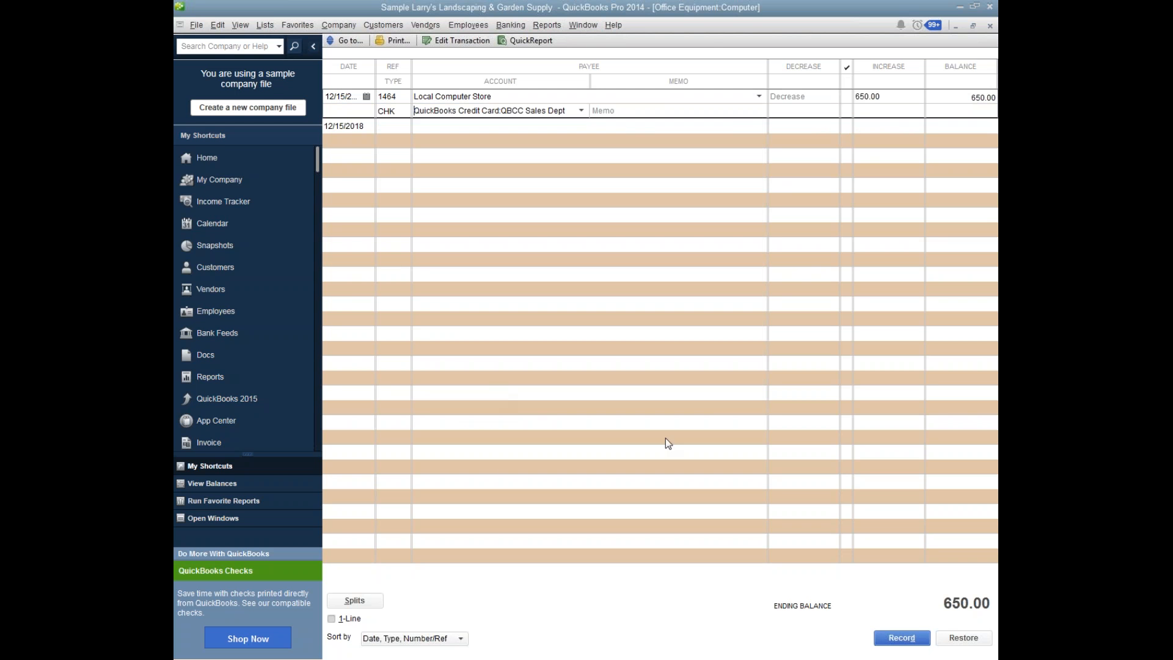
{"action": "left_click", "coordinate": [896, 635]}
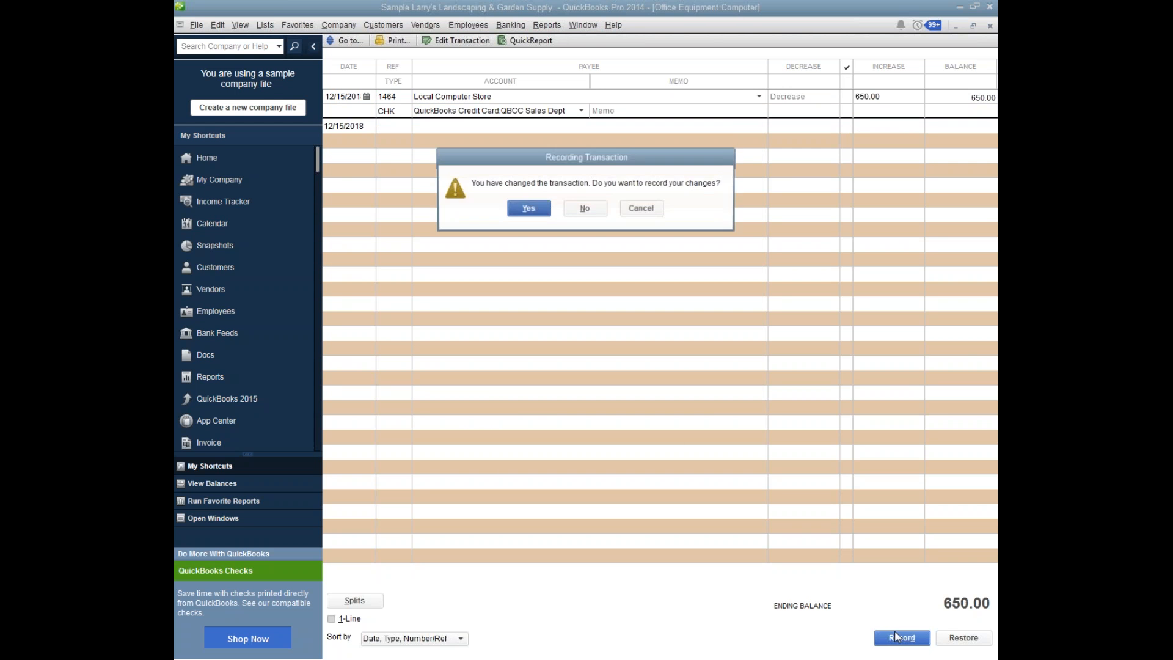
{"action": "left_click", "coordinate": [519, 206]}
{"action": "left_click", "coordinate": [582, 208]}
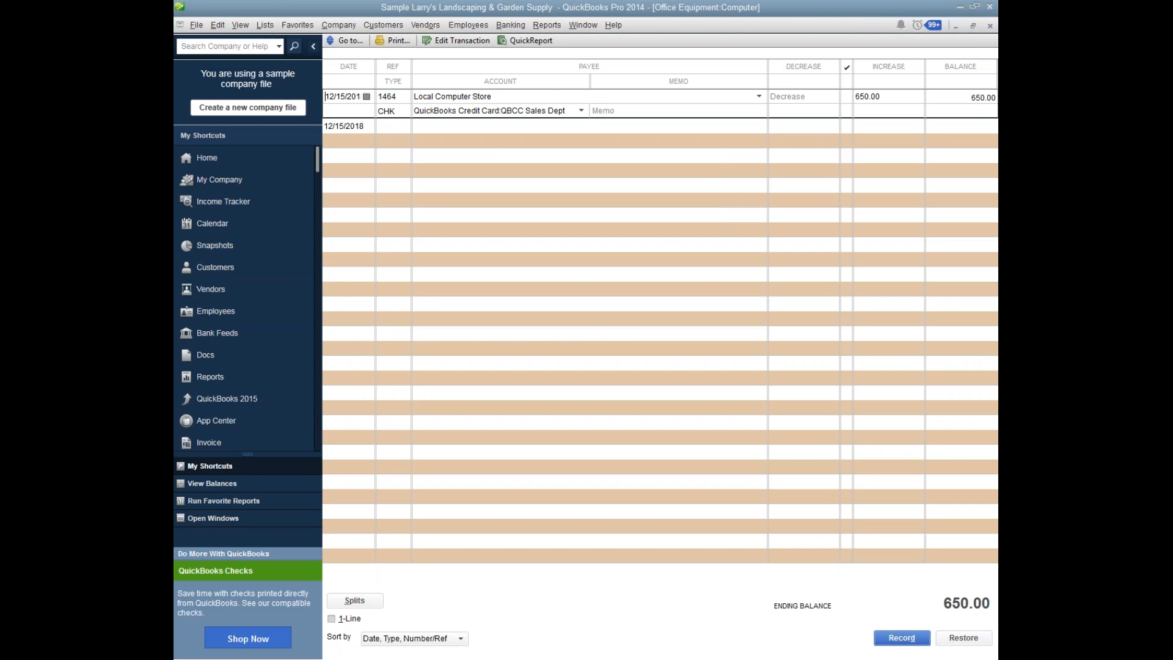
Open the Local Computer Store transaction as a check, delete it, and return to the Computer register.
{"action": "key", "text": "ctrl+e"}
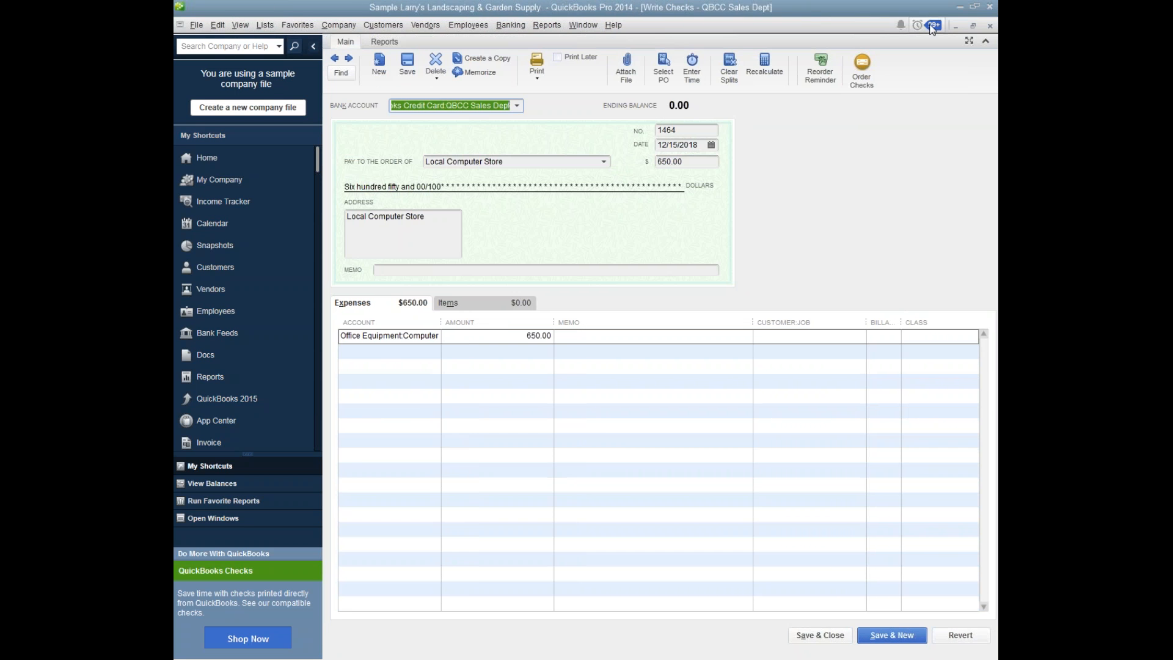
{"action": "left_click", "coordinate": [217, 25]}
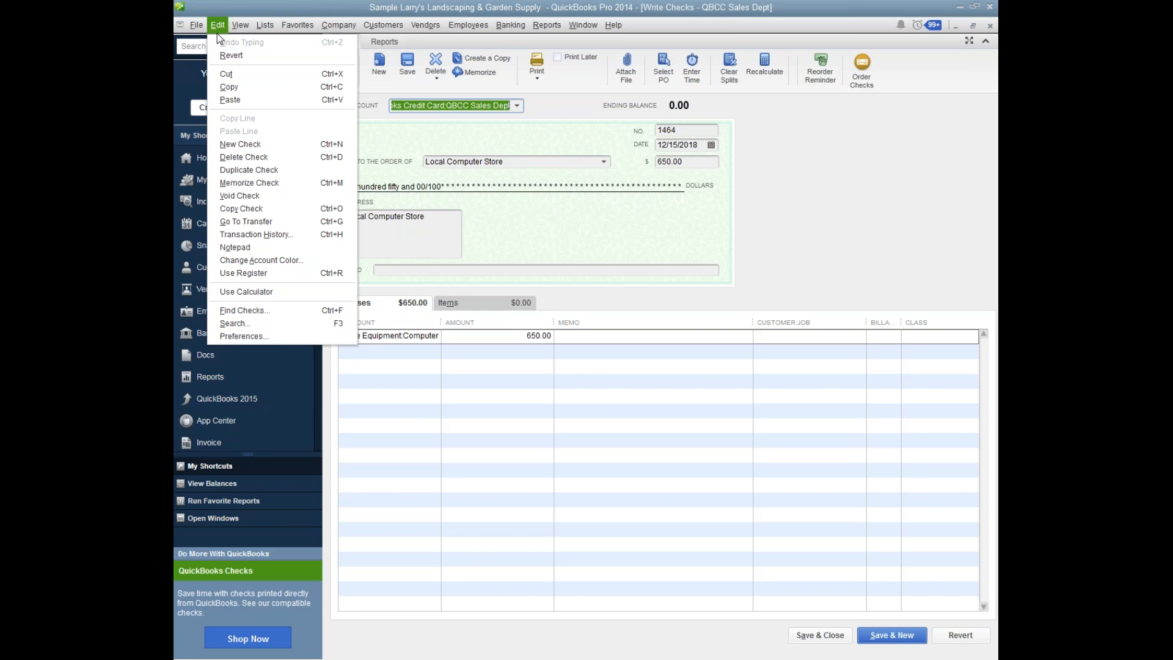
{"action": "left_click", "coordinate": [248, 158]}
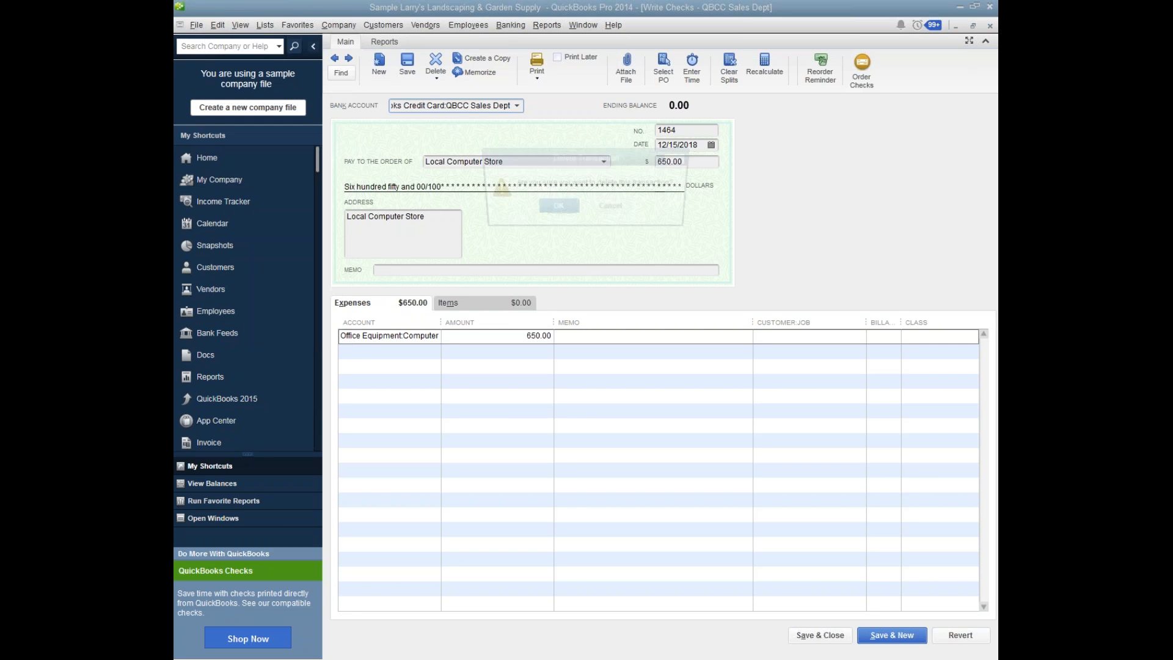
{"action": "left_click", "coordinate": [556, 208]}
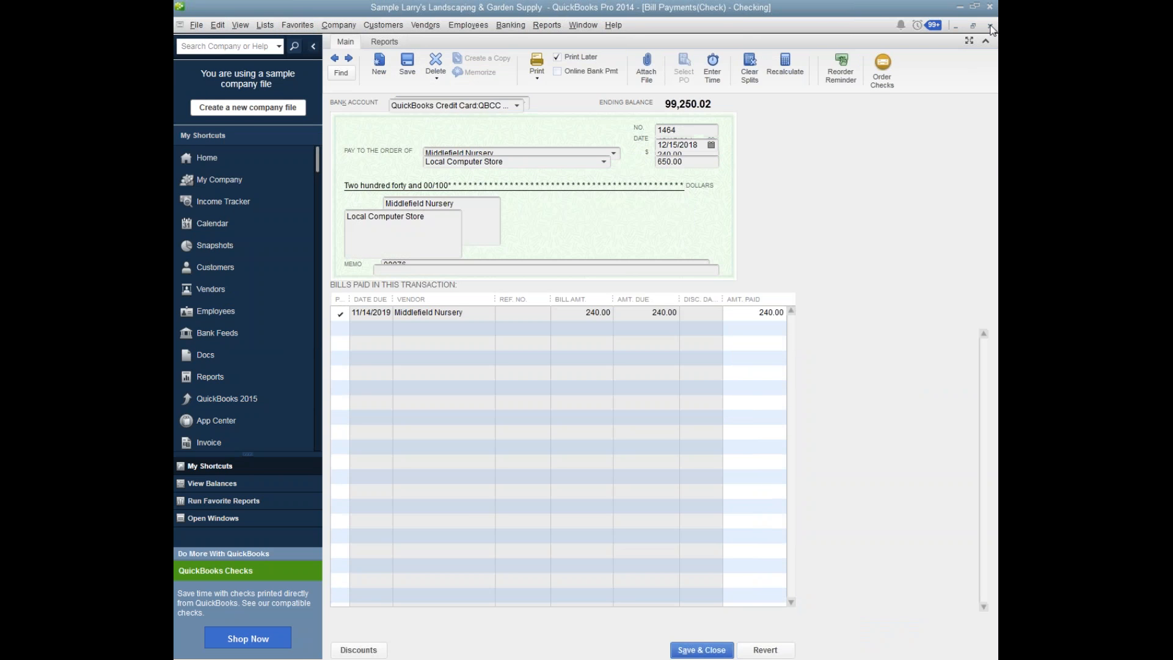
{"action": "left_click", "coordinate": [990, 26]}
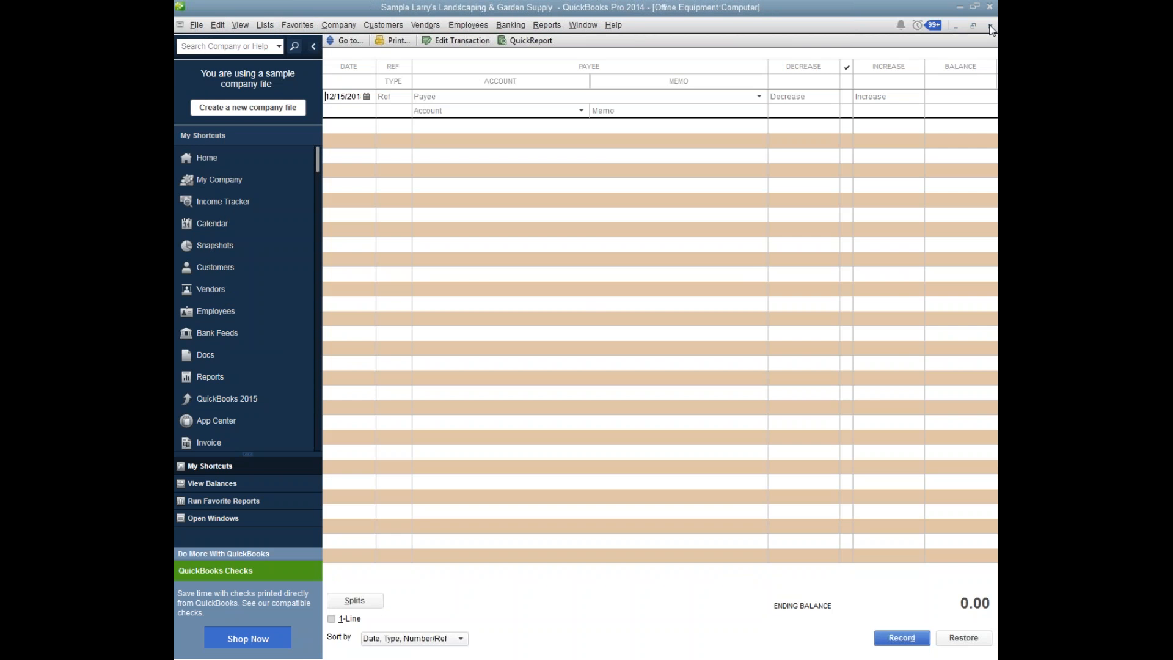
{"action": "left_click", "coordinate": [392, 95]}
{"action": "left_click", "coordinate": [449, 96]}
{"action": "left_click", "coordinate": [472, 112]}
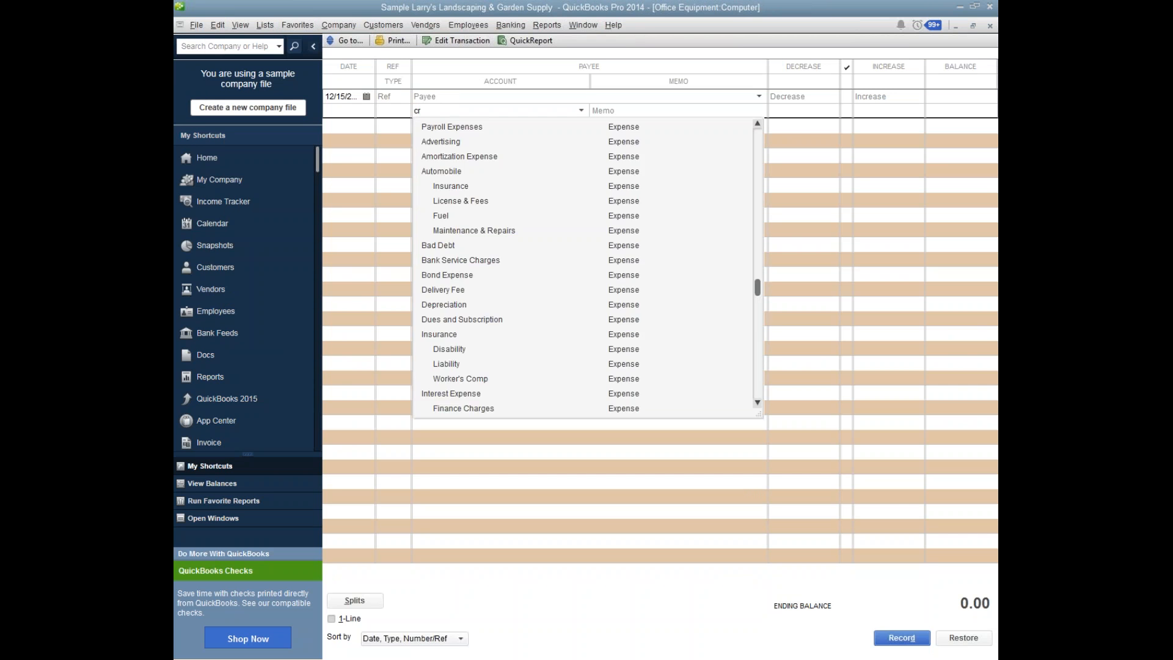
{"action": "type", "text": "CalOil Card"}
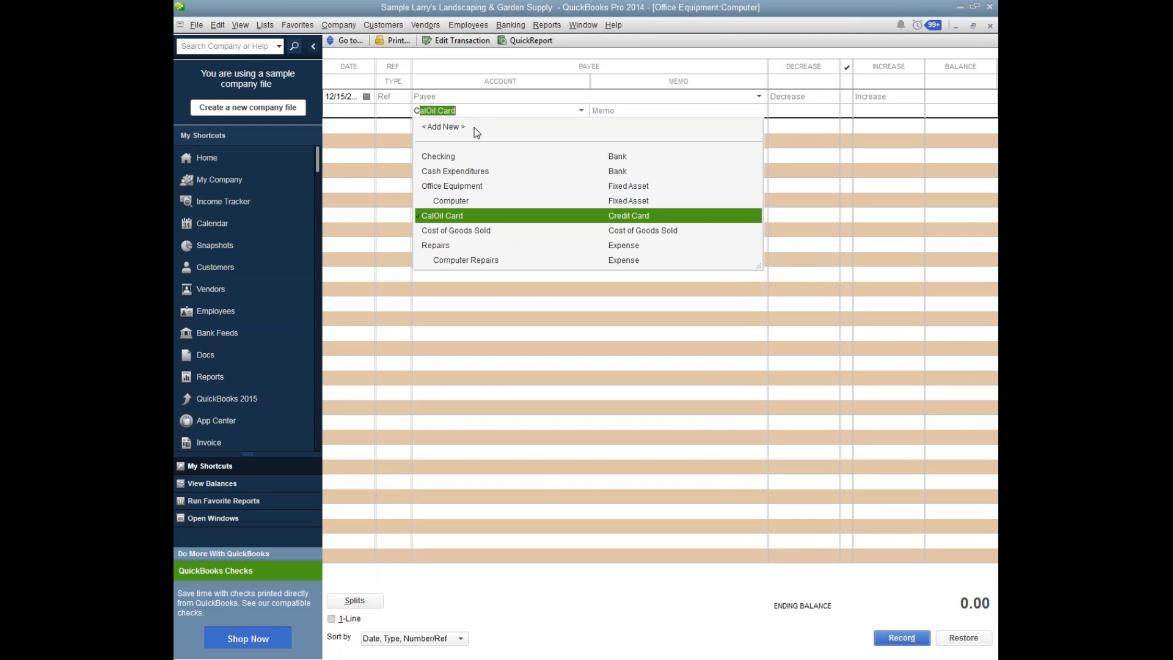
Close the Computer register without recording the unfinished entry and open the QBCC Sales Dept credit card register.
{"action": "left_click", "coordinate": [990, 26]}
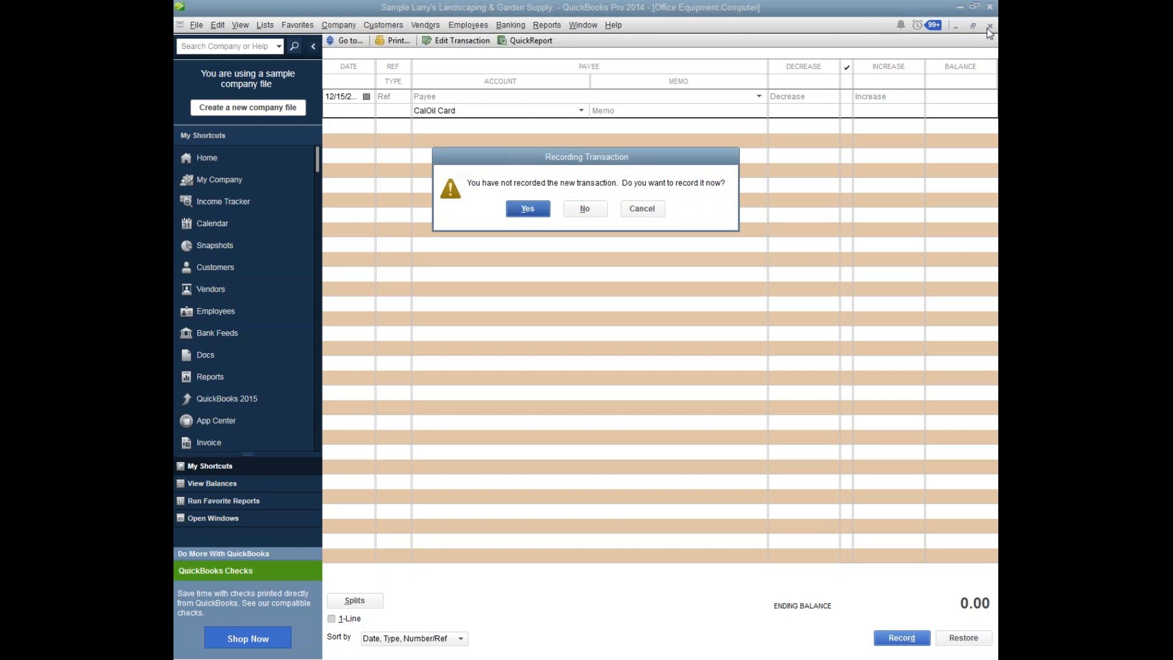
{"action": "left_click", "coordinate": [582, 209]}
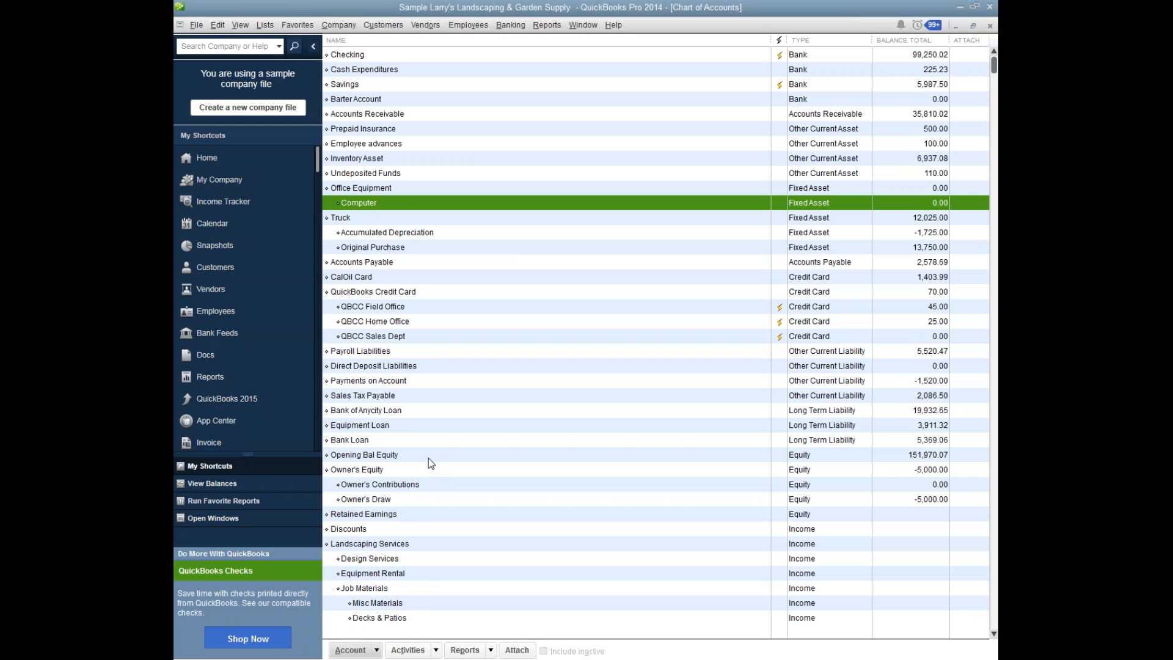
{"action": "double_click", "coordinate": [441, 336]}
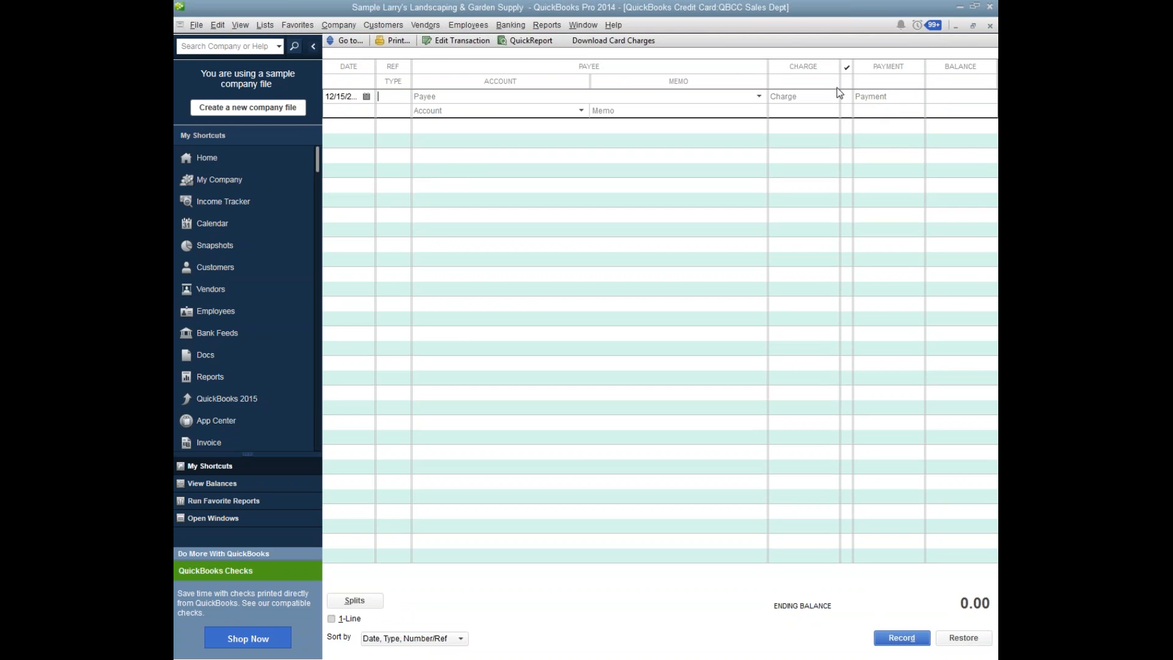
Record a 650.00 credit card charge with payee Local Computer Store and account Office Equipment:Computer.
{"action": "left_click", "coordinate": [813, 97]}
{"action": "type", "text": "650.00"}
{"action": "left_click", "coordinate": [470, 98]}
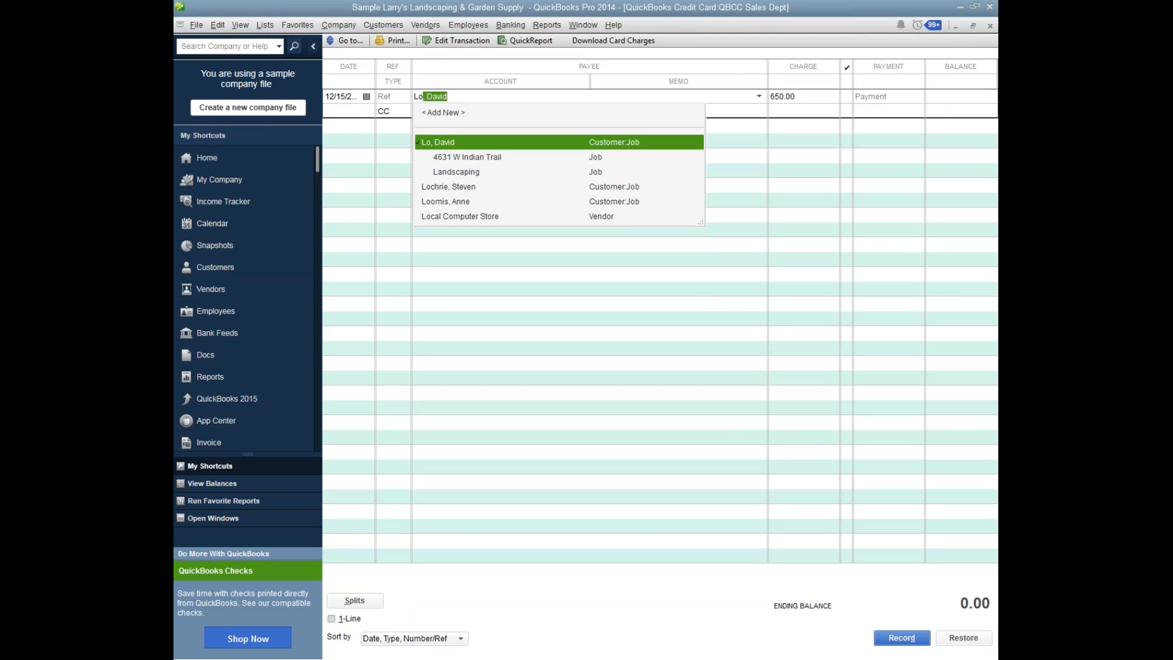
{"action": "key", "text": "Down"}
{"action": "key", "text": "Down"}
{"action": "key", "text": "Down"}
{"action": "key", "text": "Down"}
{"action": "key", "text": "Down"}
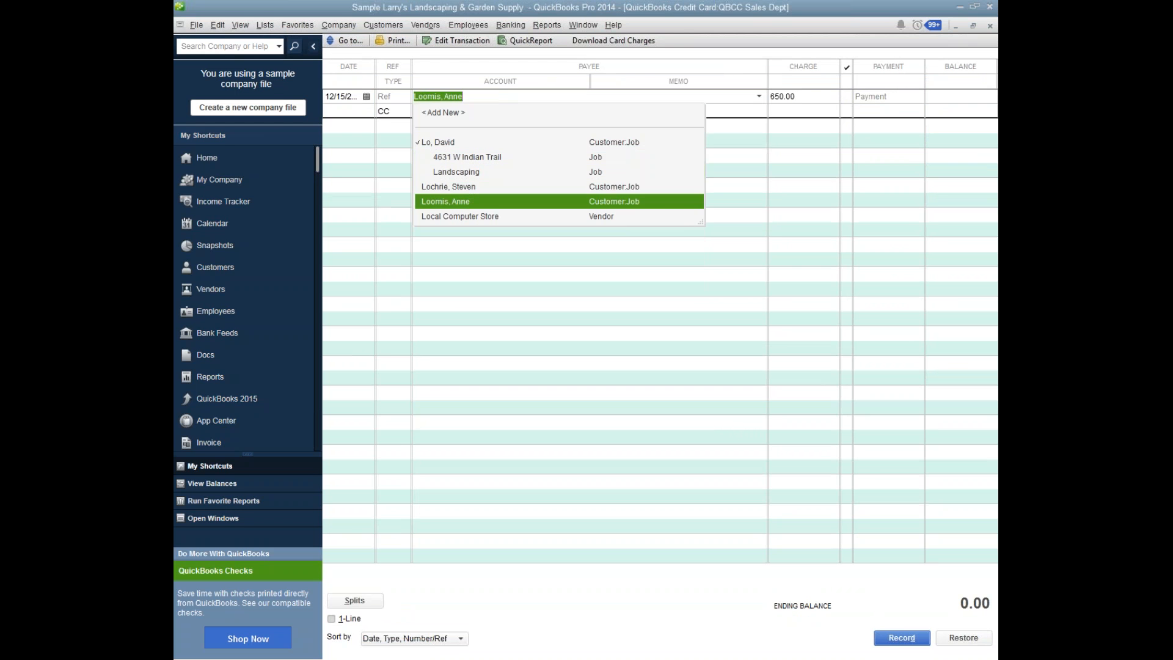
{"action": "key", "text": "Tab"}
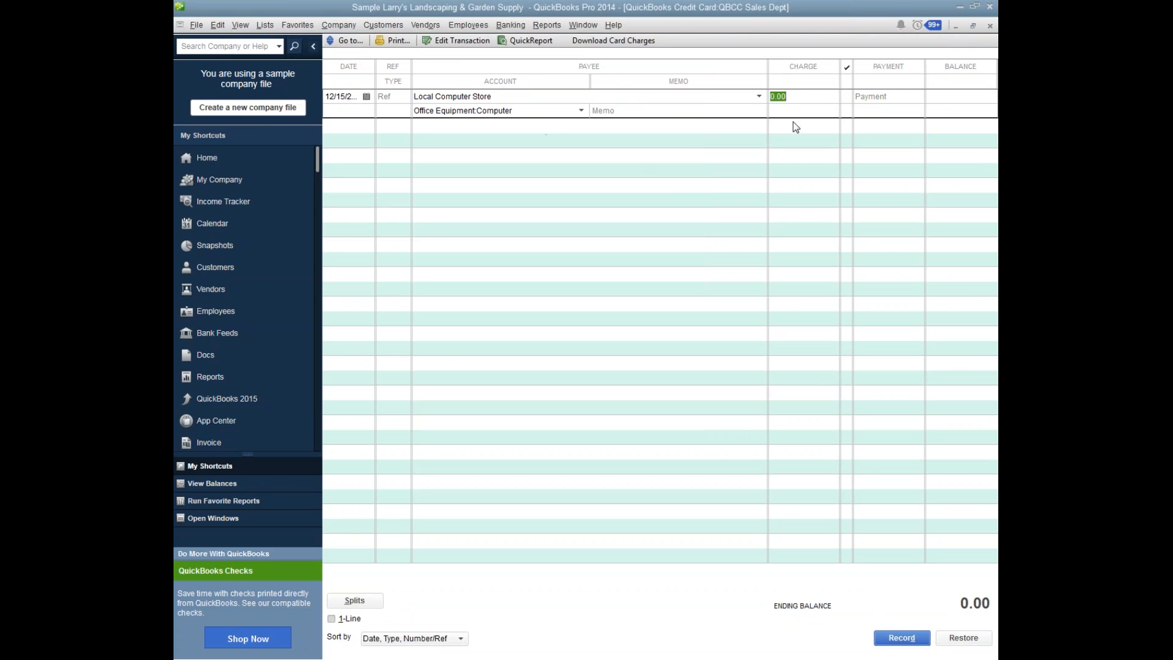
{"action": "type", "text": "650.00"}
{"action": "left_click", "coordinate": [901, 638]}
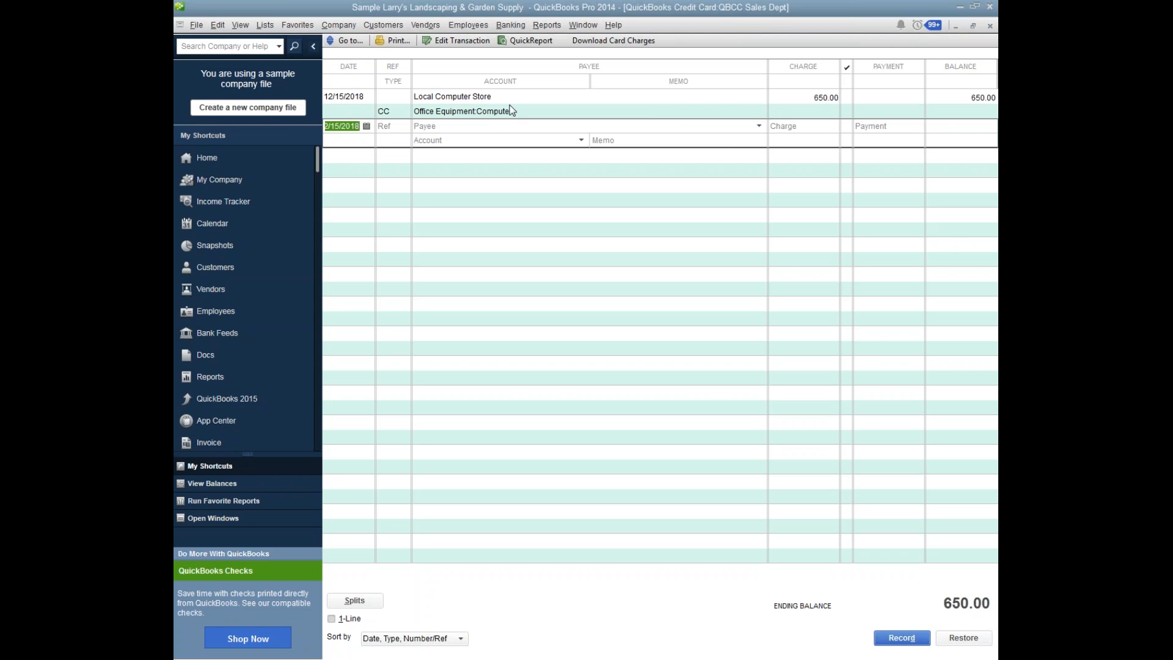
Enter a 65.00 payment in the blank credit card register entry and assign it to the Checking account.
{"action": "left_click", "coordinate": [885, 126]}
{"action": "type", "text": "65.00"}
{"action": "key", "text": "Tab"}
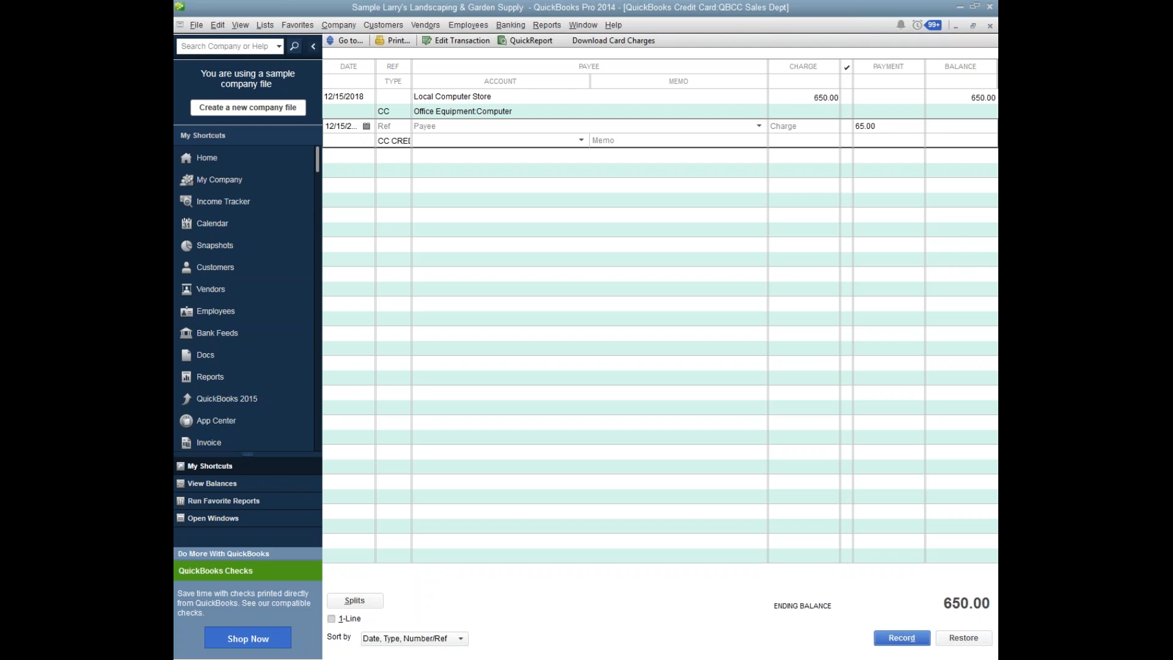
{"action": "type", "text": "Checking"}
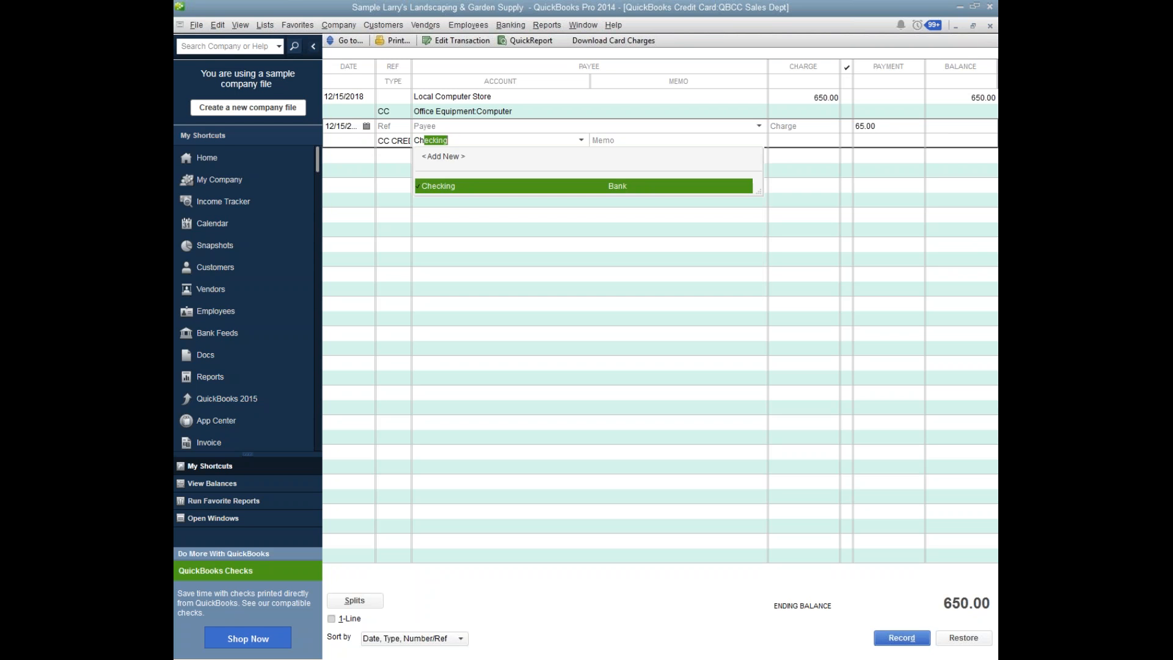
{"action": "key", "text": "Tab"}
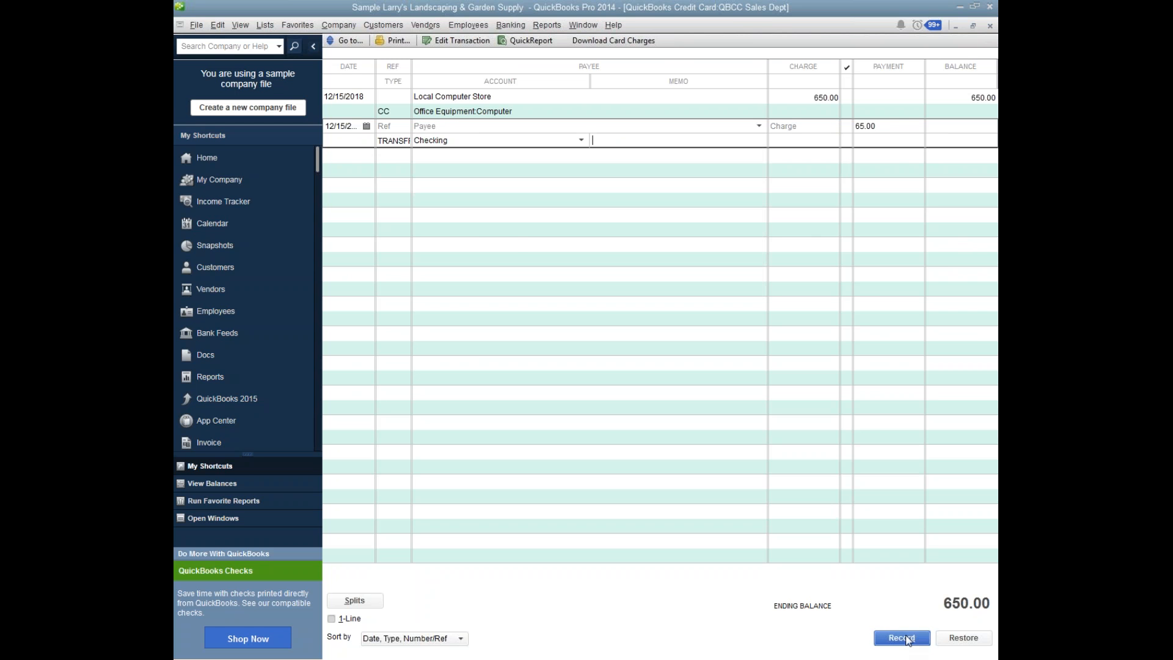
{"action": "left_click", "coordinate": [452, 128]}
{"action": "type", "text": "Cre"}
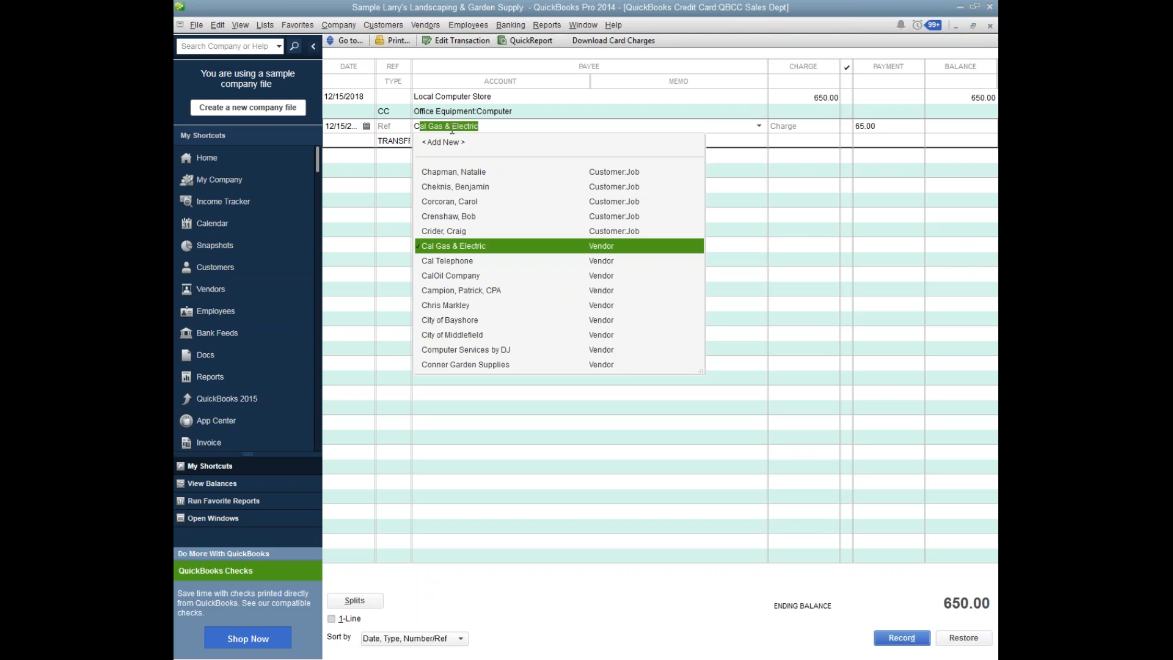
{"action": "key", "text": "BackSpace"}
{"action": "key", "text": "BackSpace"}
{"action": "key", "text": "BackSpace"}
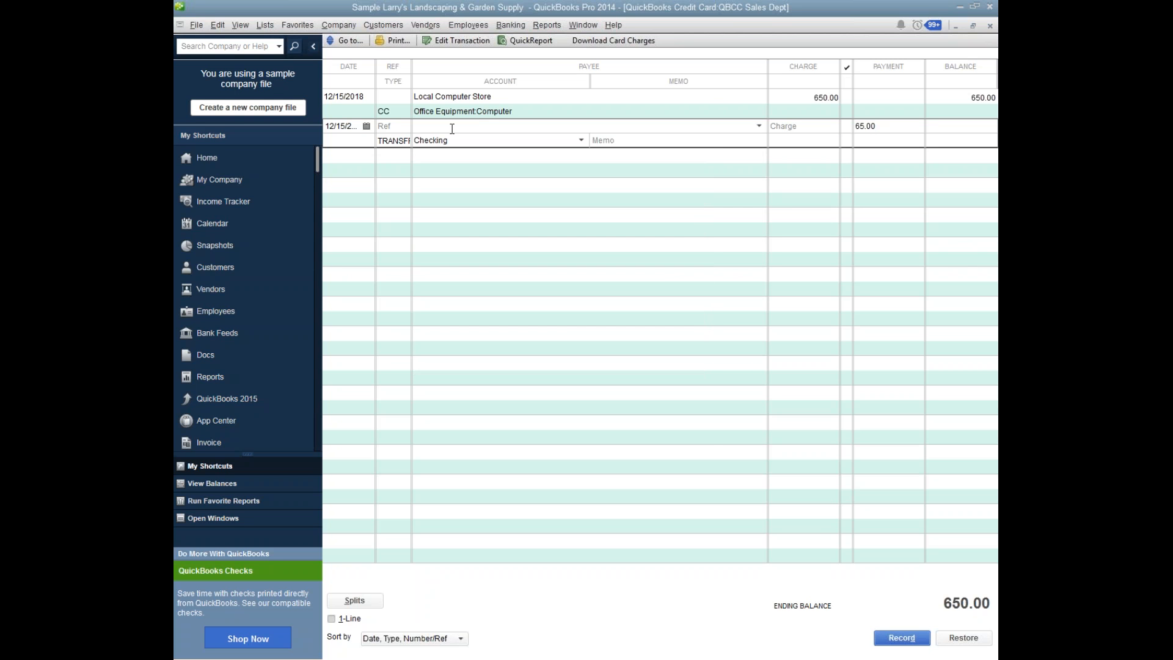
Record the 65.00 credit card payment with the payee left blank.
{"action": "left_click", "coordinate": [910, 637]}
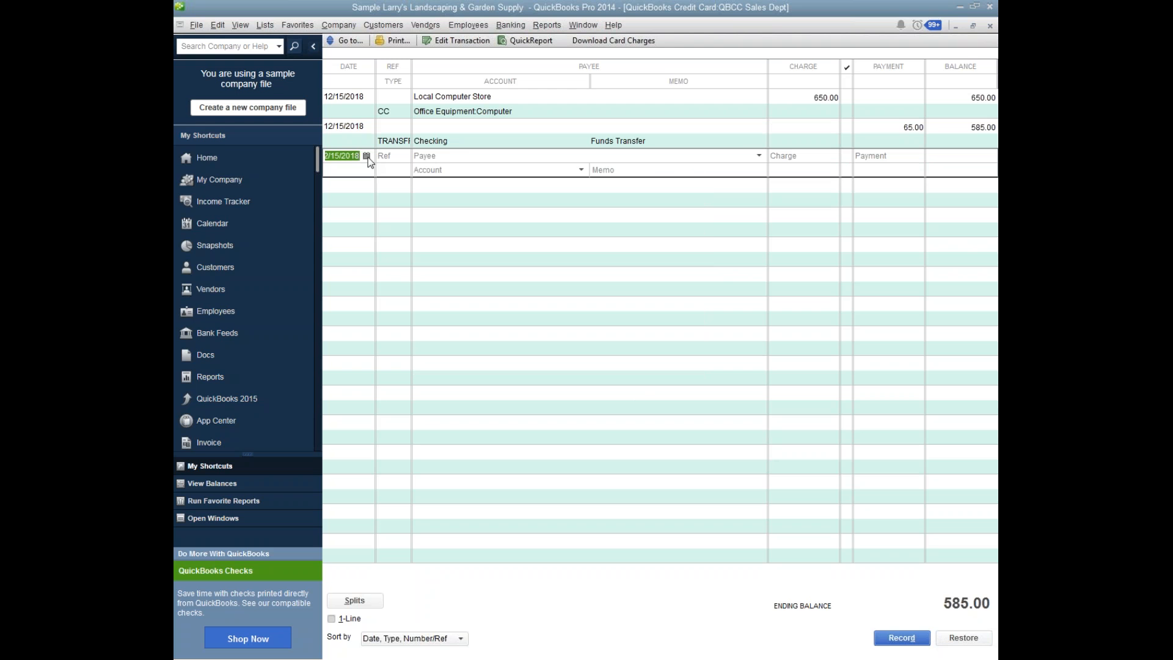
Record a 5.00 charge in the credit card register assigned to the Interest Expense:Finance Charges account.
{"action": "left_click", "coordinate": [442, 155]}
{"action": "left_click", "coordinate": [789, 156]}
{"action": "type", "text": "5"}
{"action": "key", "text": "Return"}
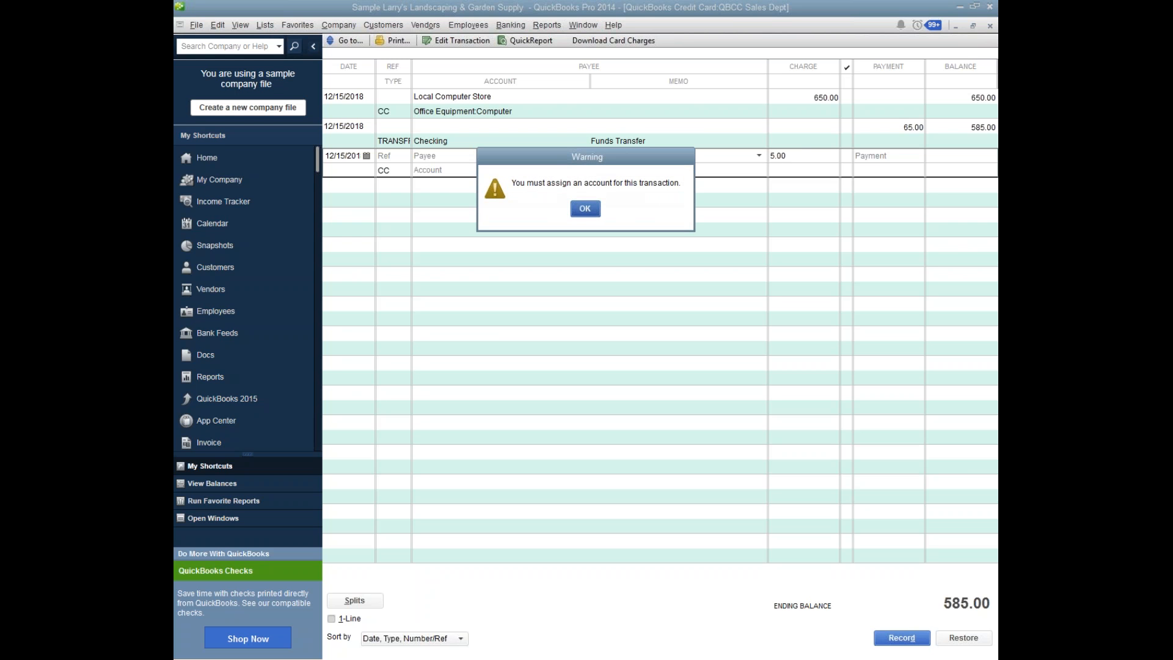
{"action": "left_click", "coordinate": [581, 209]}
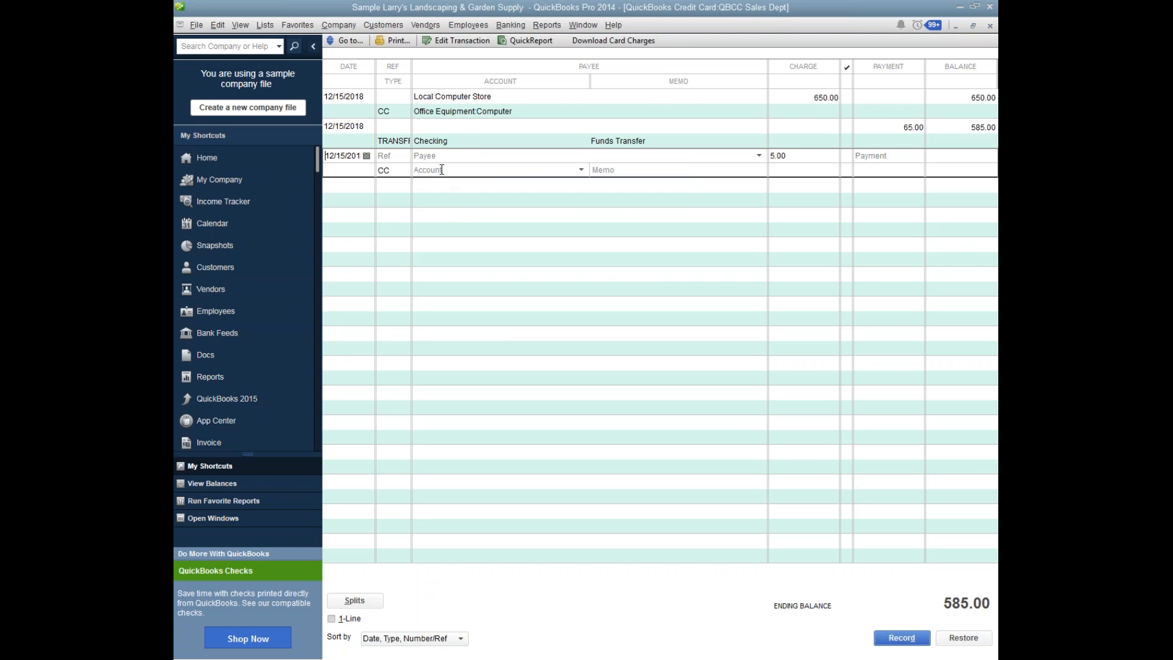
{"action": "left_click", "coordinate": [440, 174]}
{"action": "type", "text": "Interest Expense"}
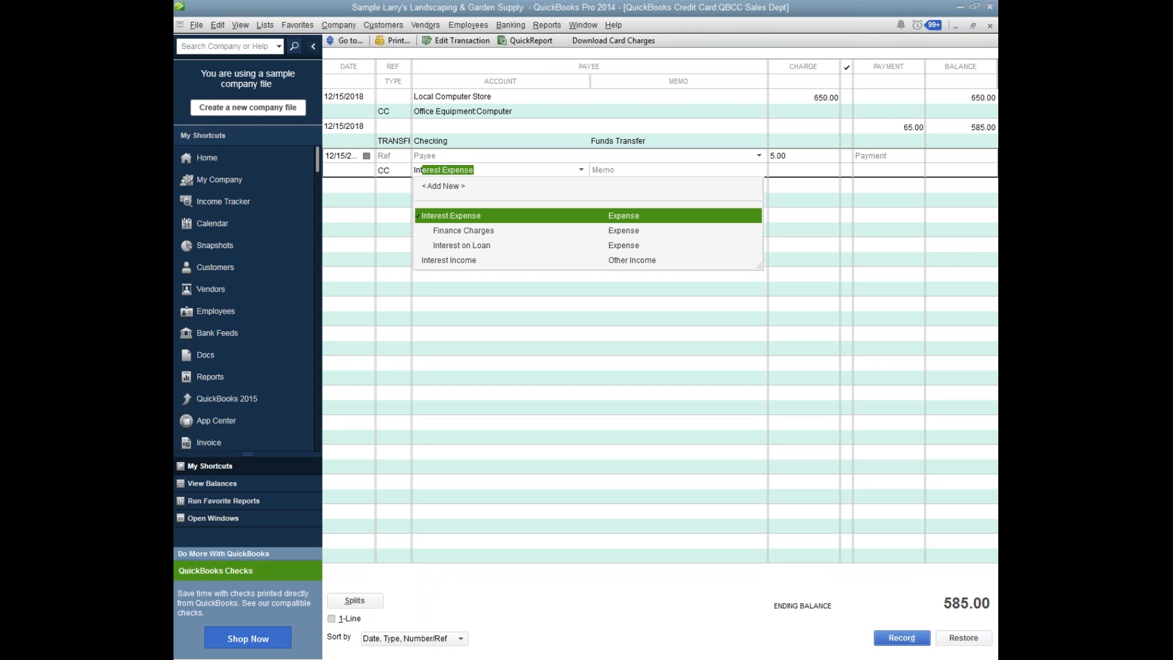
{"action": "left_click", "coordinate": [489, 232]}
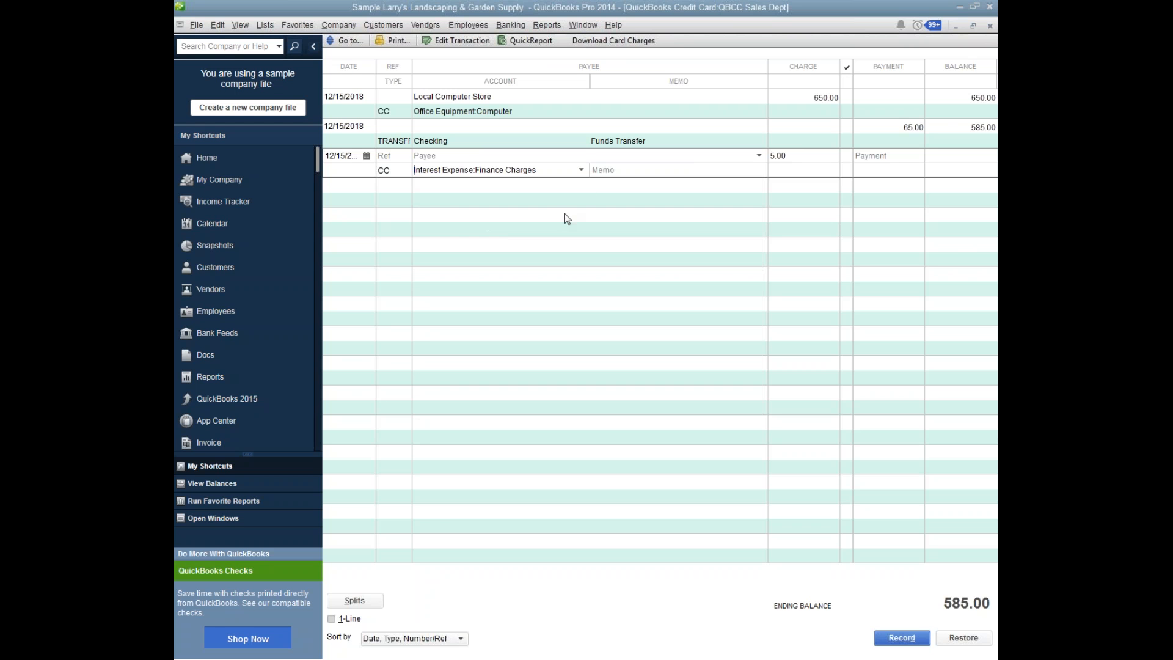
{"action": "left_click", "coordinate": [607, 171]}
{"action": "left_click", "coordinate": [910, 637]}
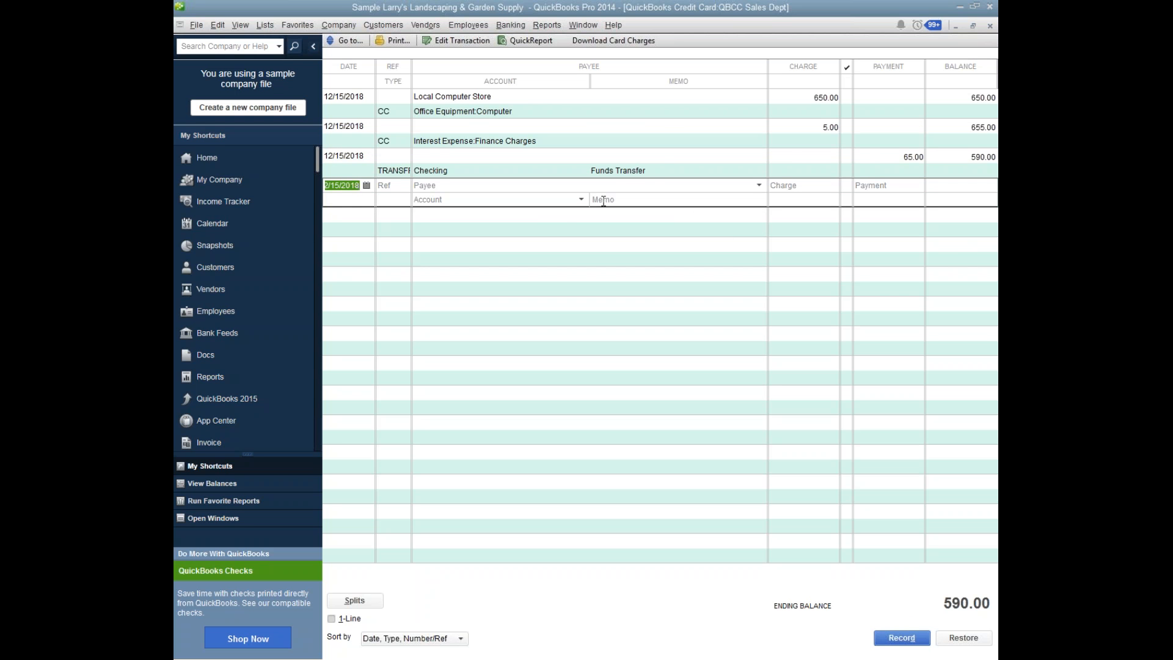
Set the 65.00 payment's memo to "TIES TO CC STMNT $590" and record the changed transaction.
{"action": "left_click", "coordinate": [658, 169]}
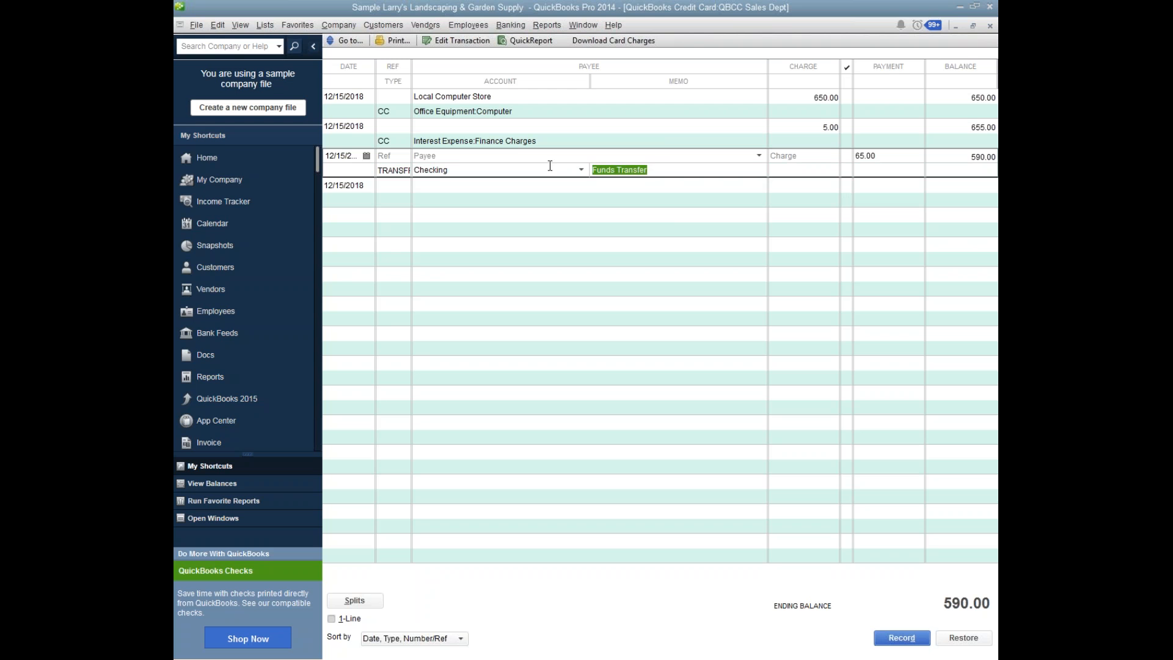
{"action": "type", "text": "TIES TO CC STMNT $590"}
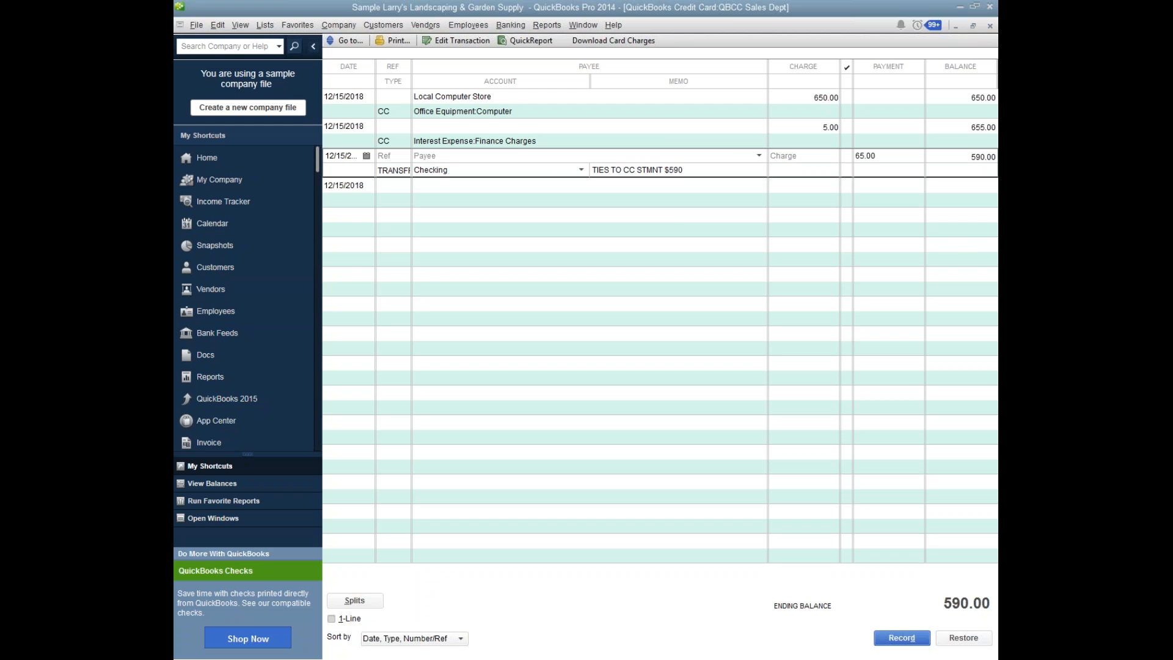
{"action": "left_click", "coordinate": [903, 639]}
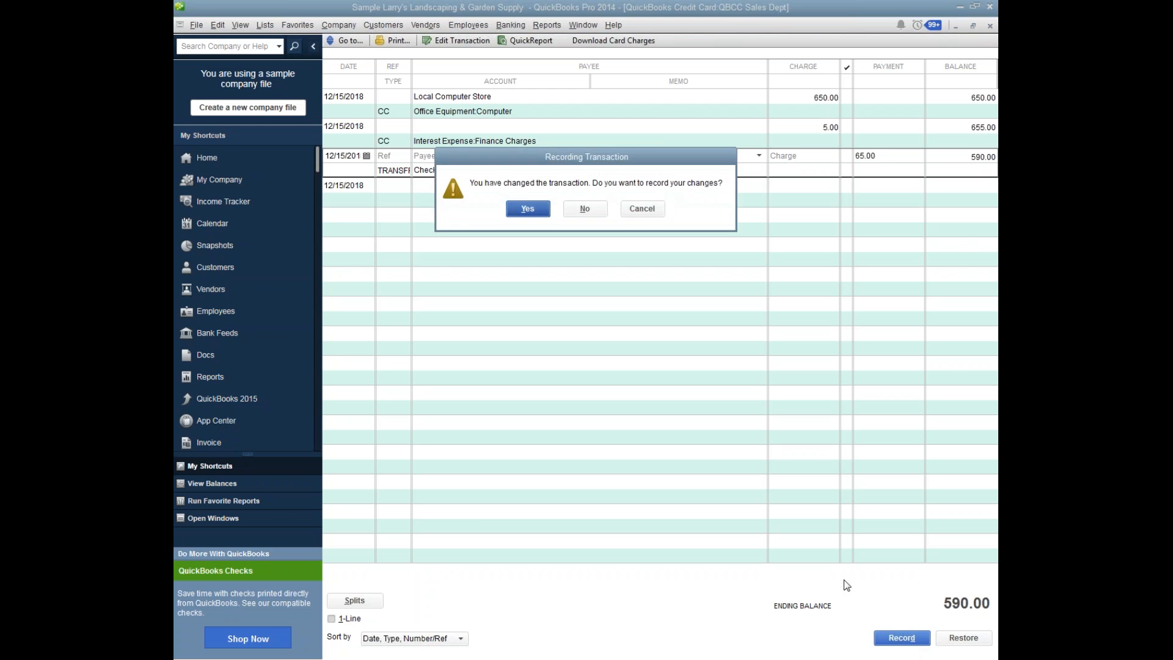
{"action": "left_click", "coordinate": [528, 209]}
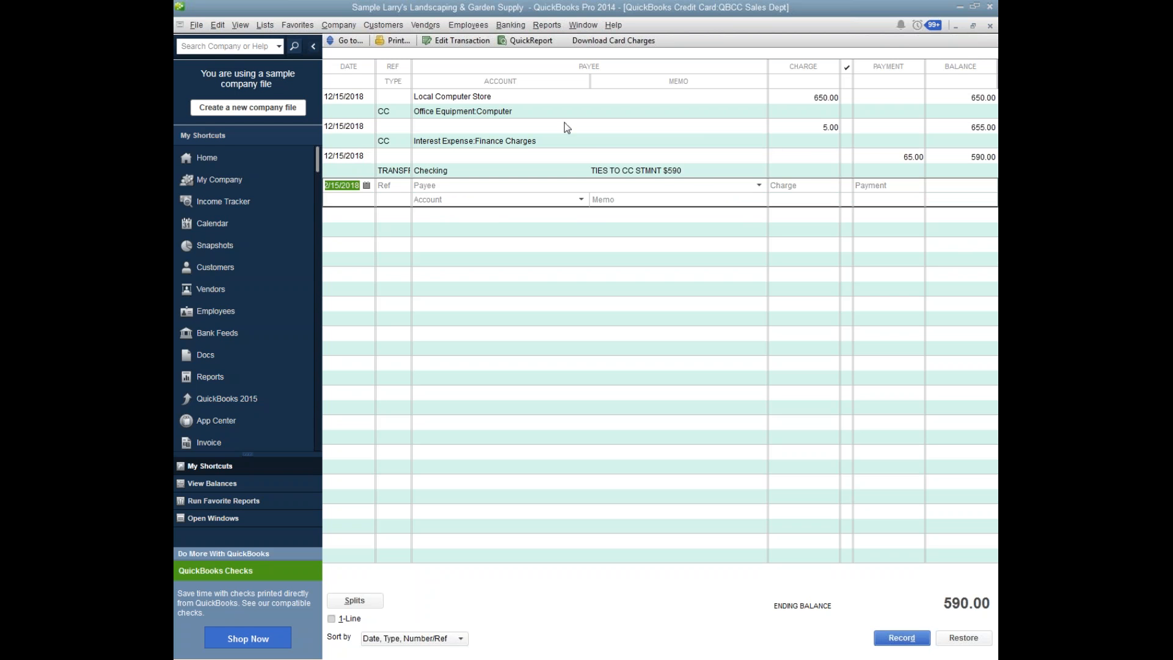
Close the credit card register and start a new account of the Loan type in the chart of accounts.
{"action": "left_click", "coordinate": [686, 170]}
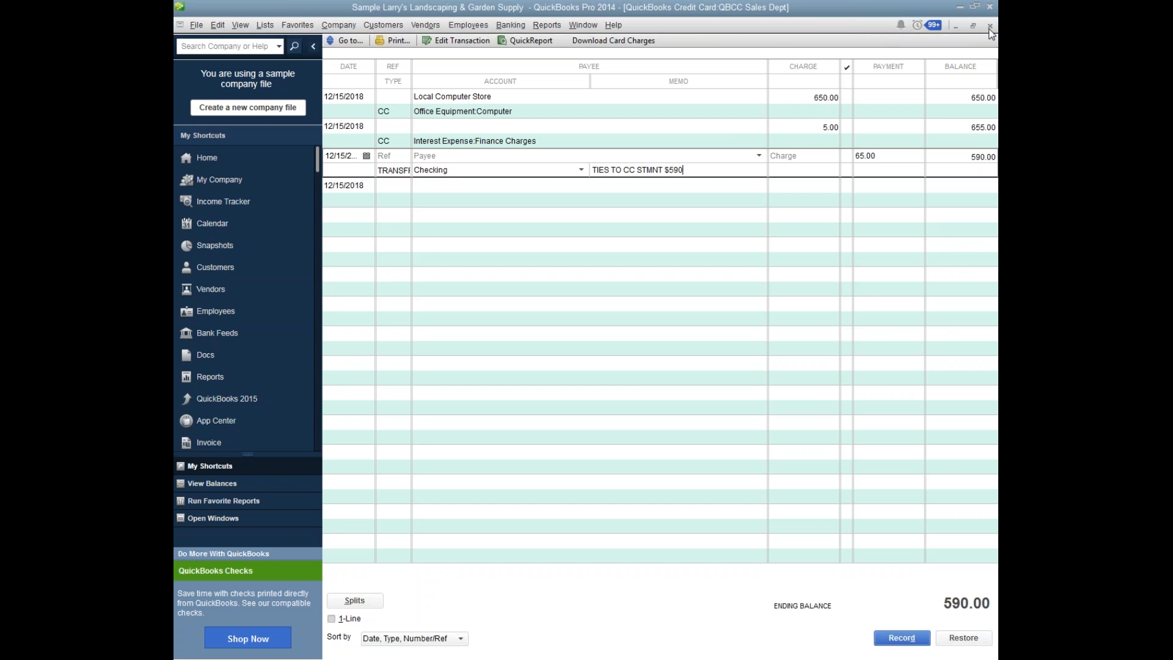
{"action": "left_click", "coordinate": [990, 27]}
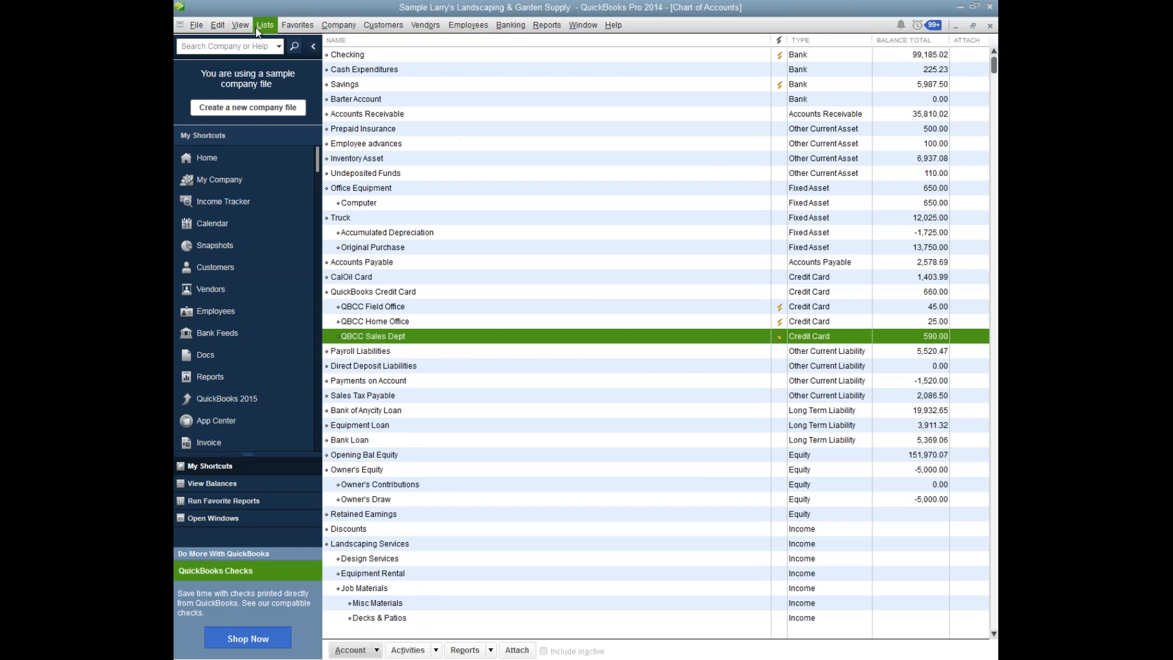
{"action": "left_click", "coordinate": [359, 642]}
{"action": "left_click", "coordinate": [374, 465]}
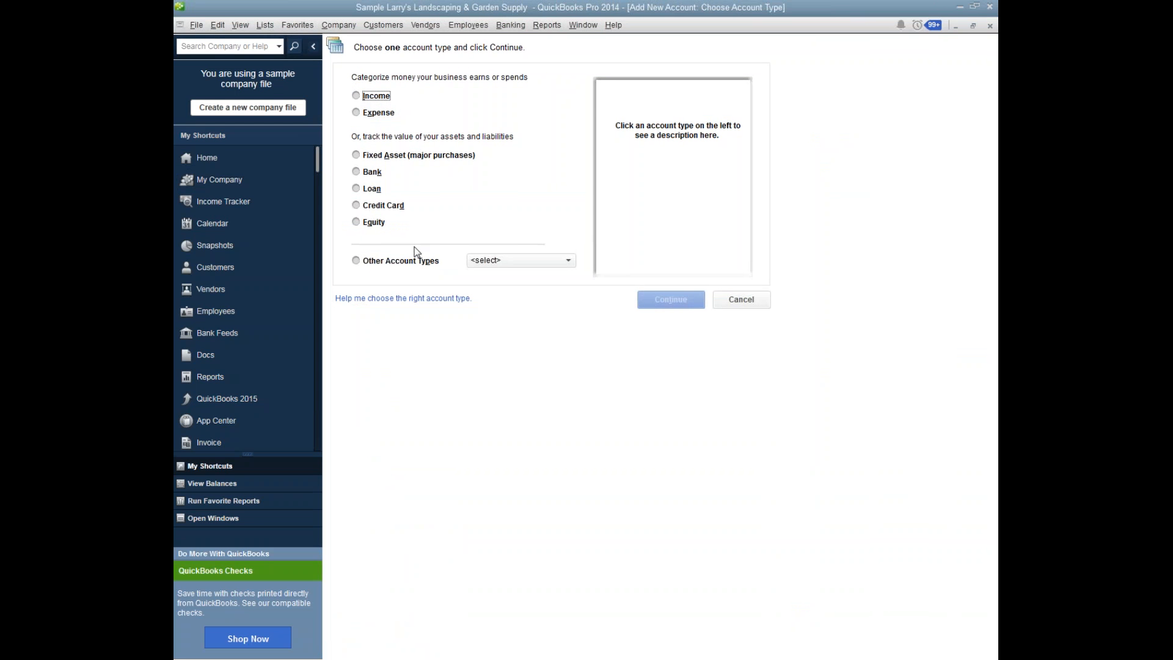
{"action": "left_click", "coordinate": [371, 195]}
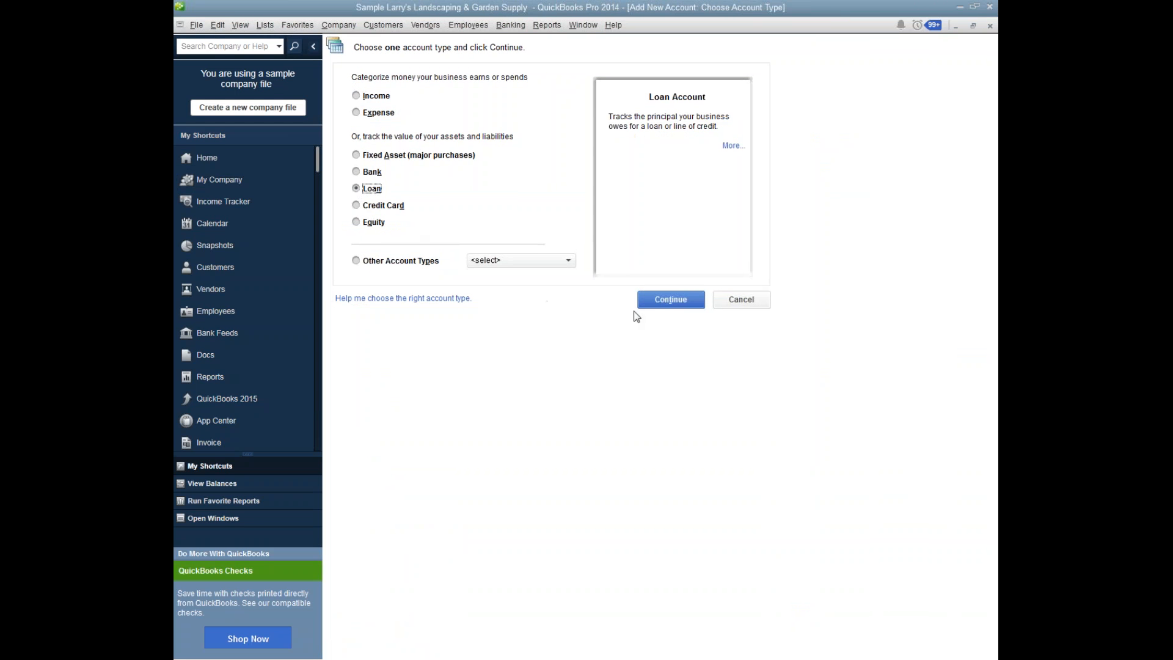
{"action": "left_click", "coordinate": [660, 301]}
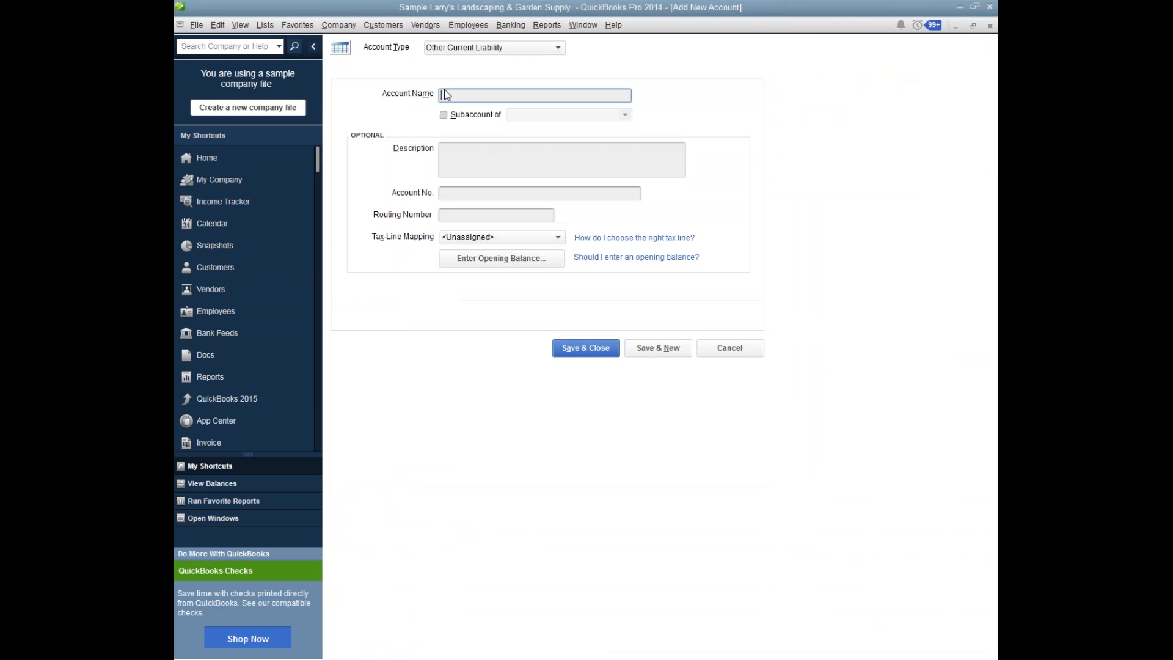
Name the new account "WWBC Office Equipment Loan".
{"action": "type", "text": "WWBC OFfice Equipment Loan"}
{"action": "key", "text": "Left"}
{"action": "key", "text": "Left"}
{"action": "key", "text": "Left"}
{"action": "key", "text": "Left"}
{"action": "key", "text": "Left"}
{"action": "key", "text": "Left"}
{"action": "key", "text": "Left"}
{"action": "key", "text": "Left"}
{"action": "key", "text": "Left"}
{"action": "key", "text": "Left"}
{"action": "key", "text": "Left"}
{"action": "key", "text": "Left"}
{"action": "key", "text": "Left"}
{"action": "key", "text": "Left"}
{"action": "key", "text": "Left"}
{"action": "key", "text": "Left"}
{"action": "key", "text": "Left"}
{"action": "key", "text": "Left"}
{"action": "key", "text": "Left"}
{"action": "key", "text": "BackSpace"}
{"action": "type", "text": "f"}
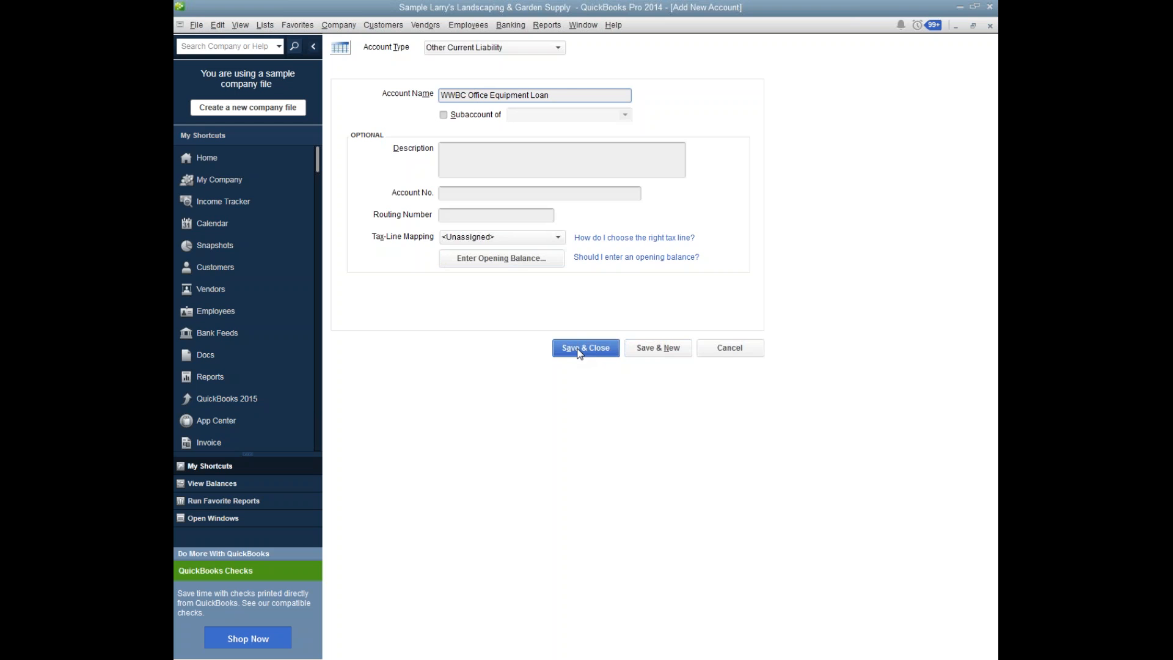
Change the new loan account's type to Long Term Liability and save the account.
{"action": "left_click", "coordinate": [559, 50]}
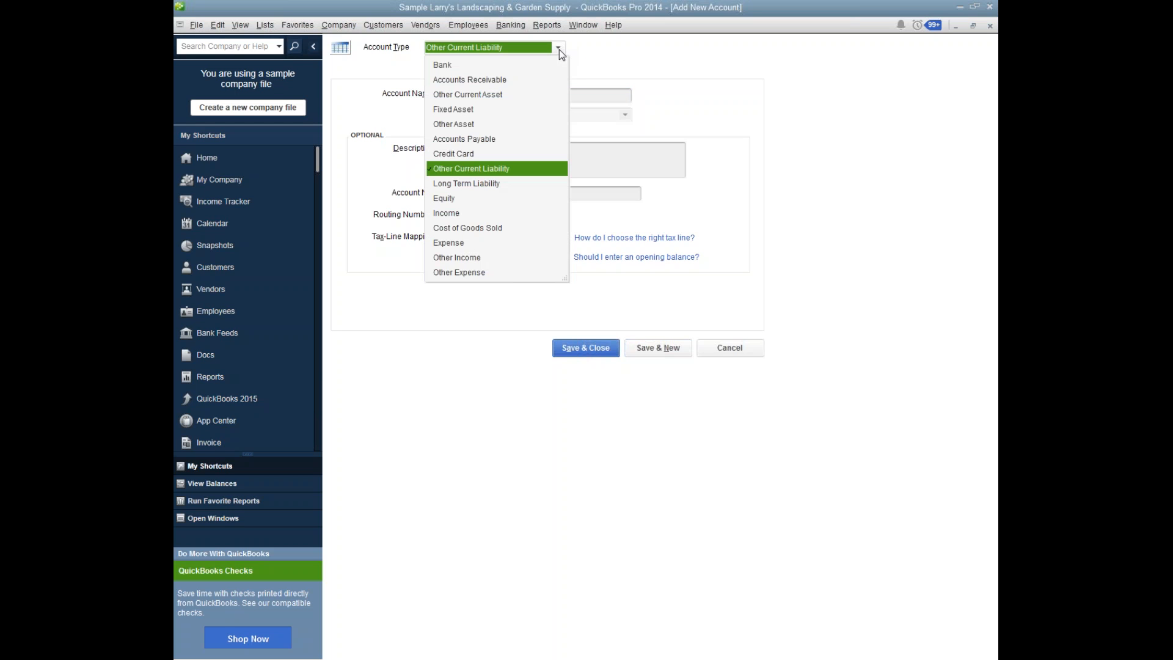
{"action": "left_click", "coordinate": [497, 185]}
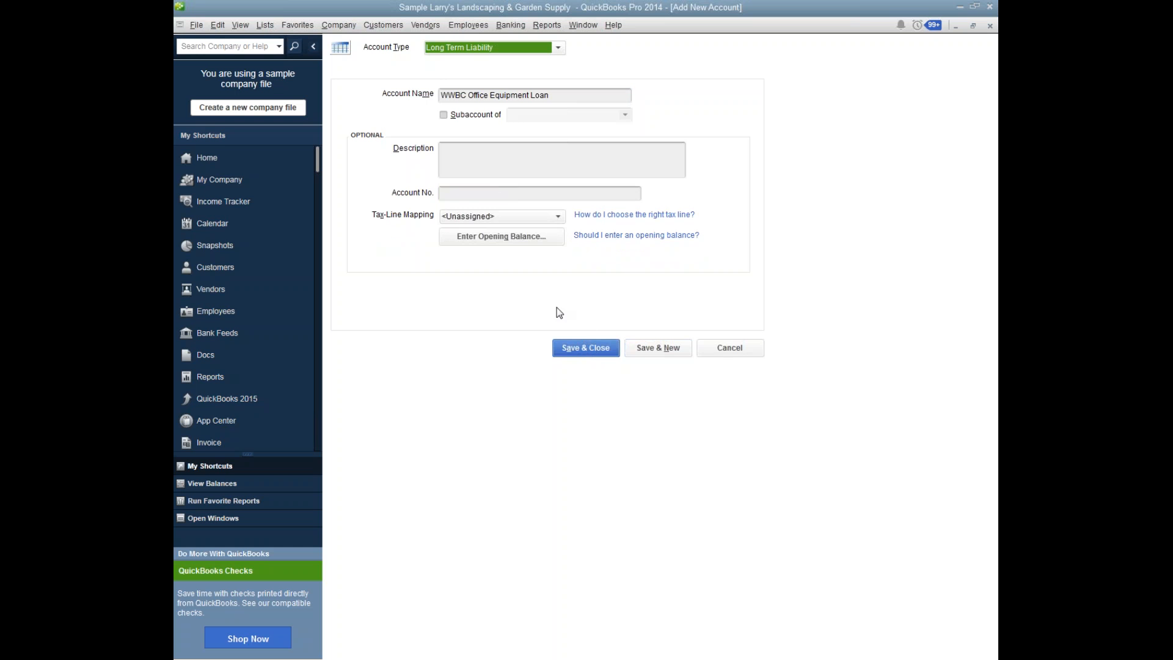
{"action": "left_click", "coordinate": [587, 349]}
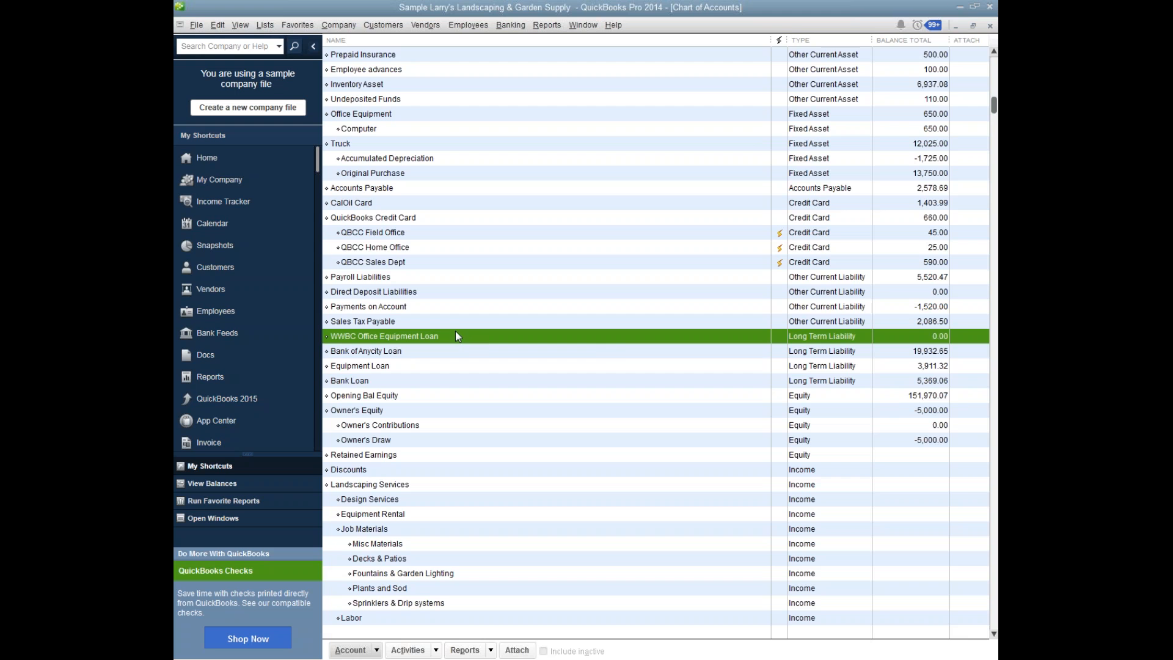
In the WWBC Office Equipment Loan register, enter an increase of 5,000.00 assigned to the Checking account.
{"action": "double_click", "coordinate": [456, 338]}
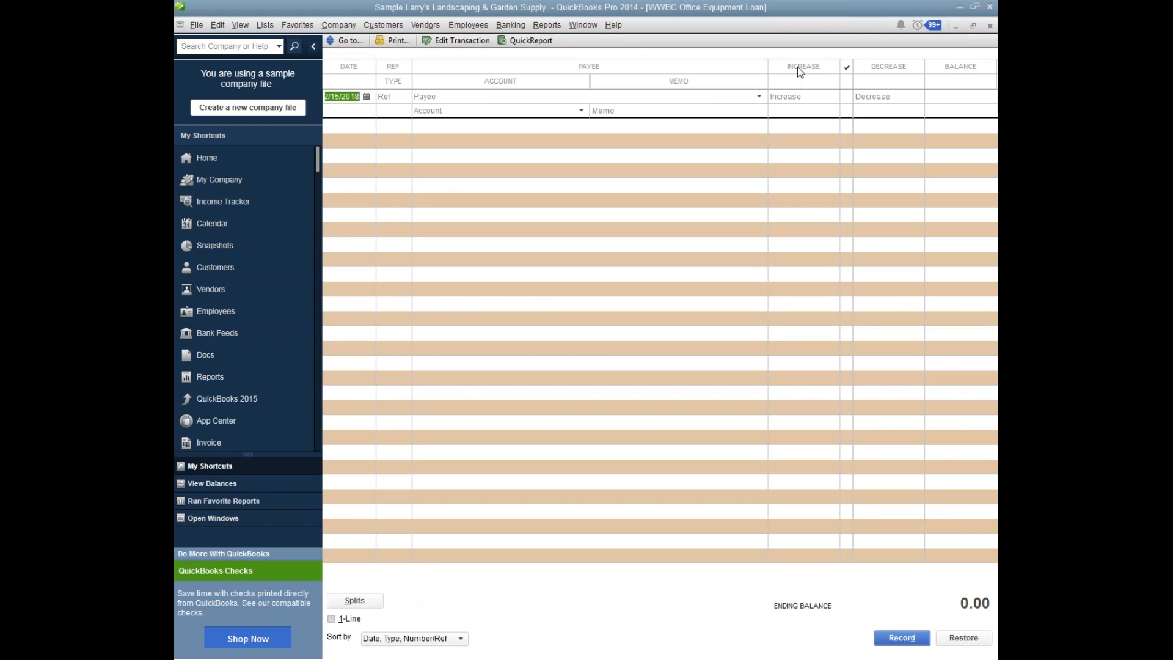
{"action": "left_click", "coordinate": [814, 101]}
{"action": "type", "text": "10000"}
{"action": "left_click_drag", "start_coordinate": [794, 96], "coordinate": [728, 97]}
{"action": "type", "text": "5000"}
{"action": "left_click", "coordinate": [475, 113]}
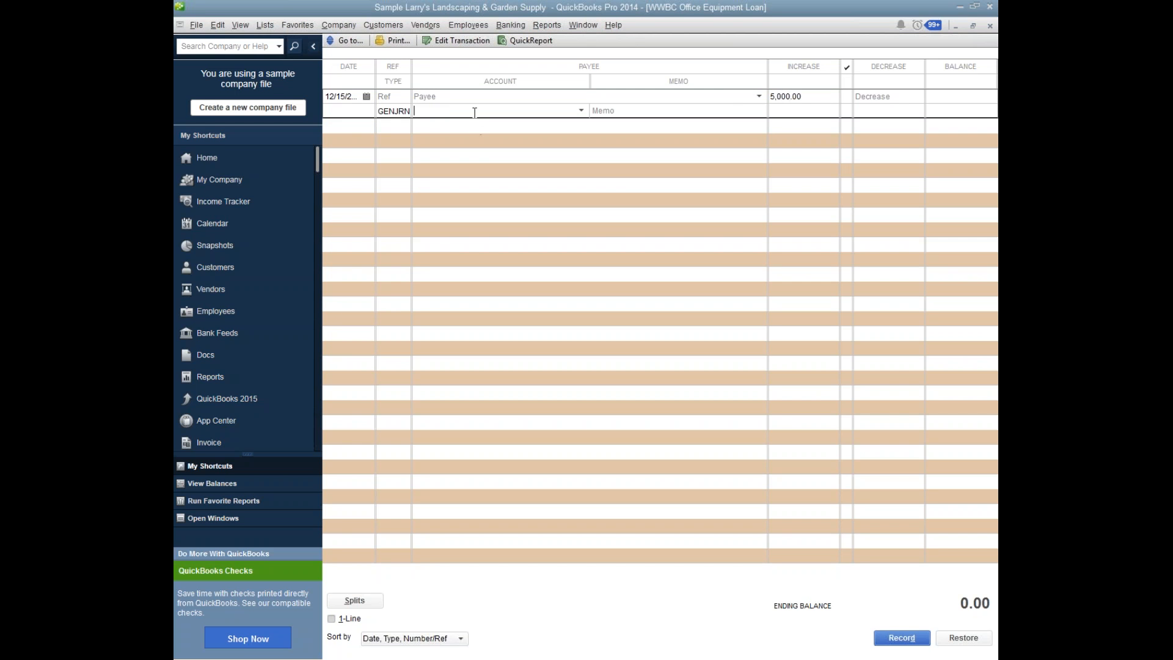
{"action": "type", "text": "Checking"}
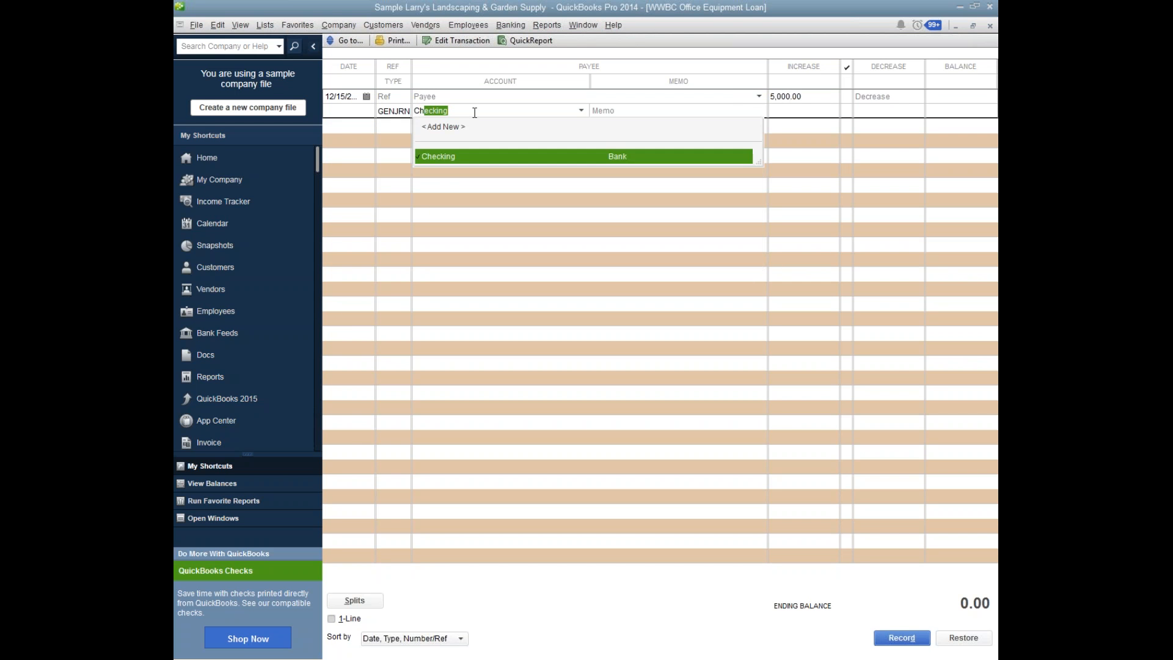
Set the loan entry's payee to WWBC, quick-add it as a vendor, and record the transaction.
{"action": "left_click", "coordinate": [457, 98]}
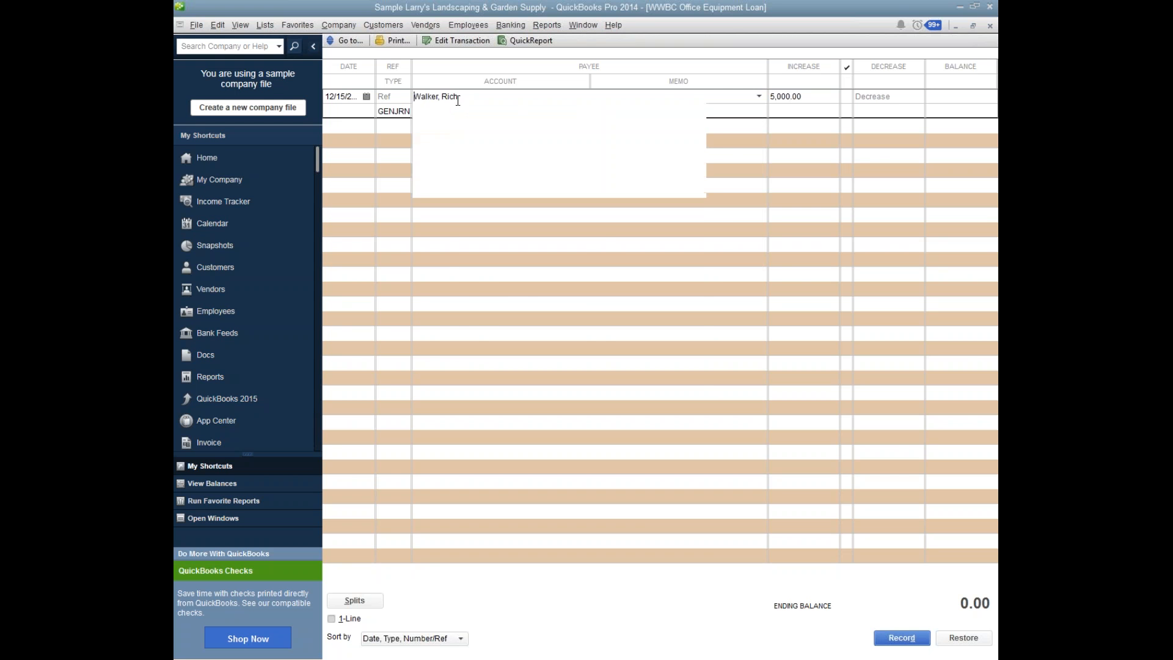
{"action": "type", "text": "WWBC"}
{"action": "key", "text": "Tab"}
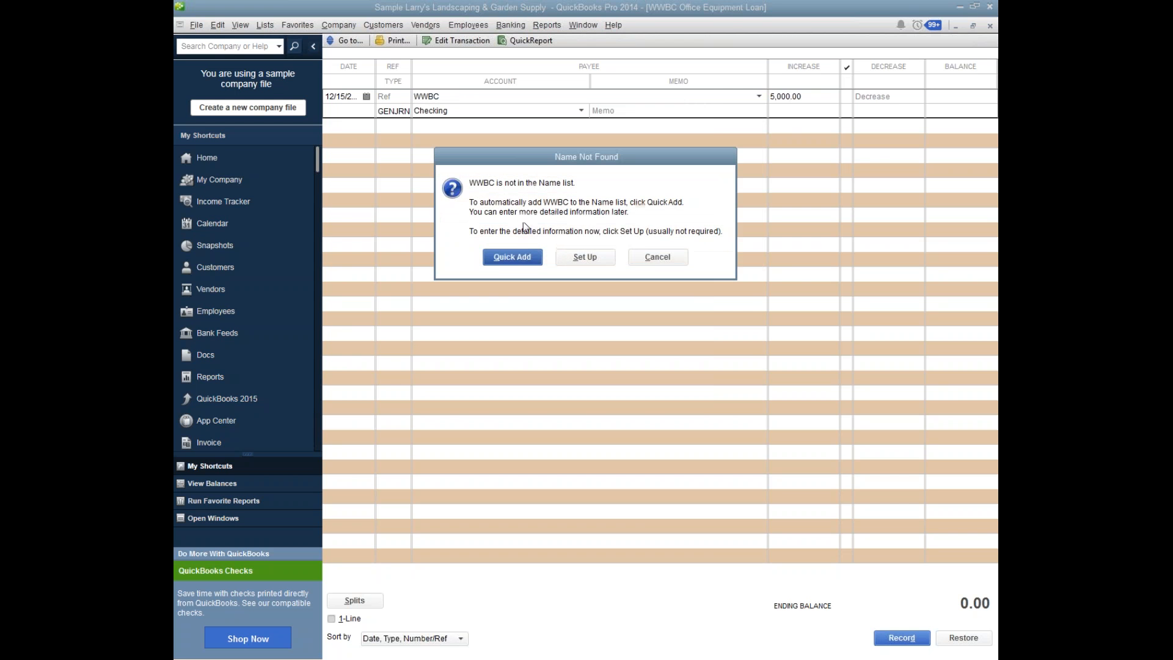
{"action": "left_click", "coordinate": [524, 255]}
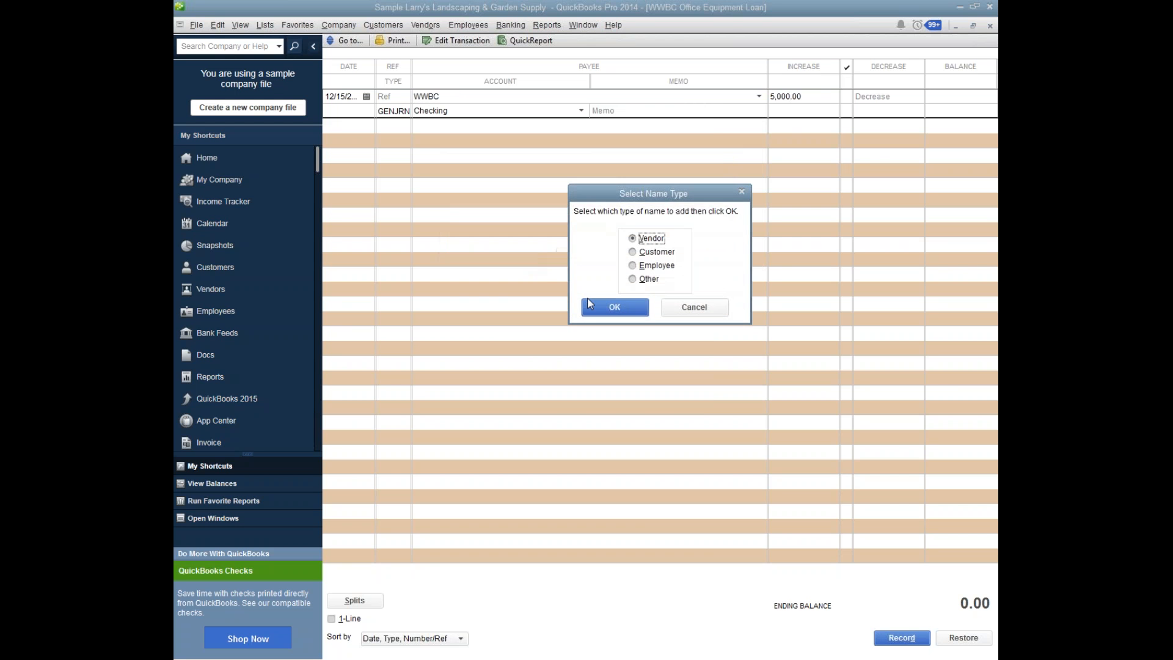
{"action": "left_click", "coordinate": [614, 307]}
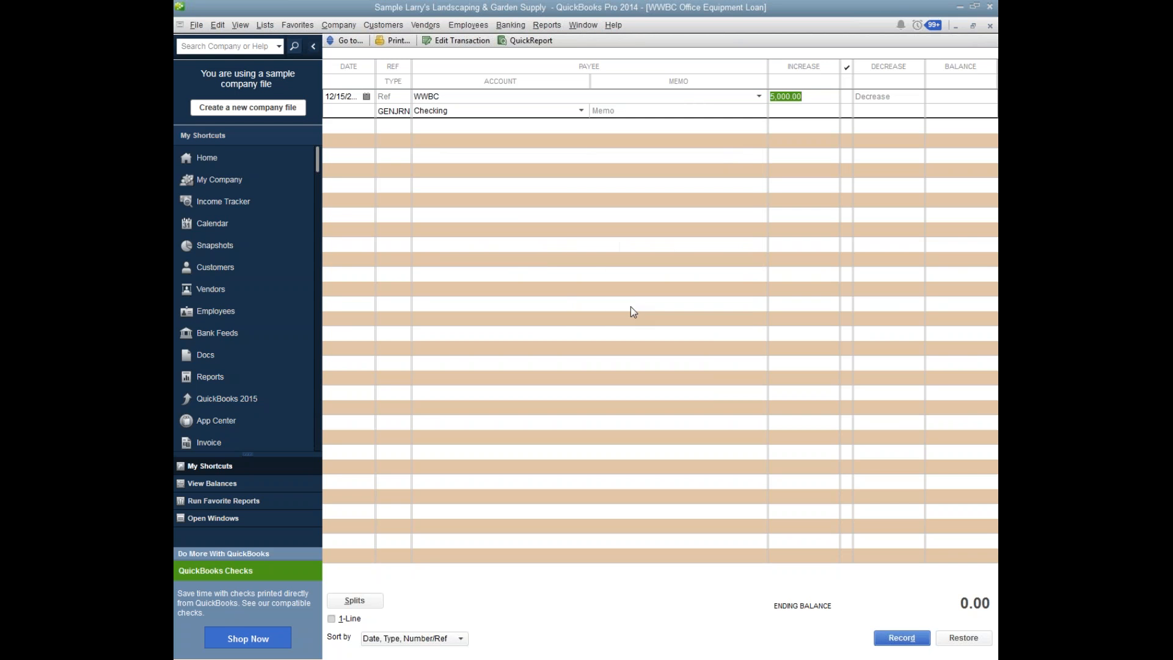
{"action": "left_click", "coordinate": [901, 638]}
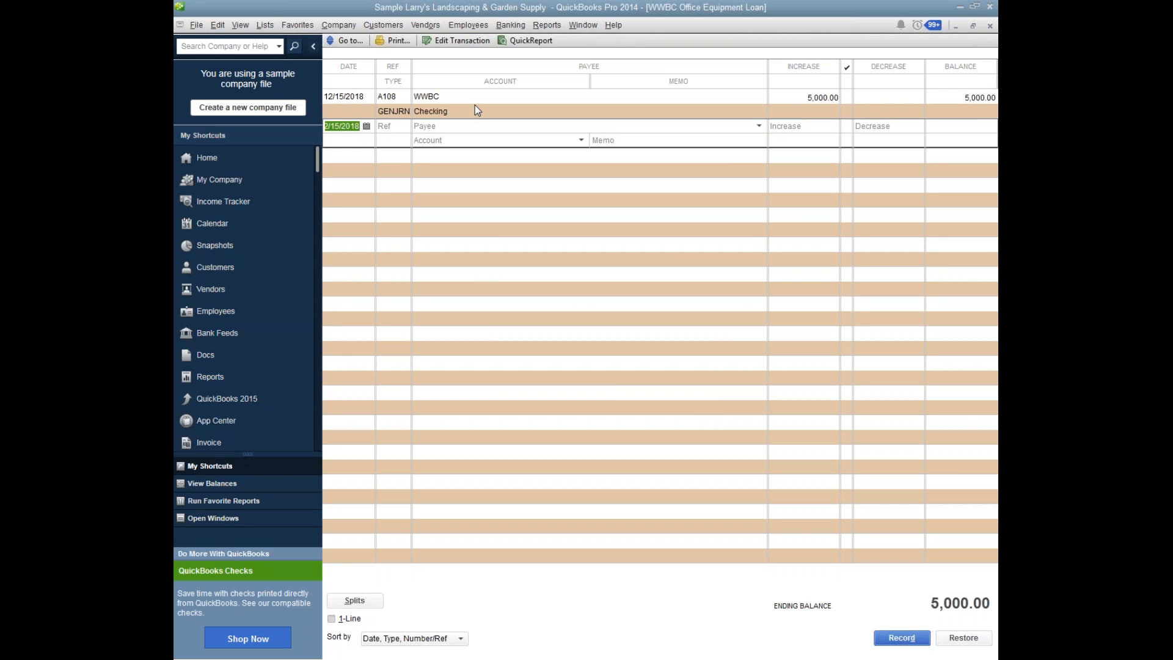
Open the existing Balance Sheet and examine the new loan under Long Term Liabilities.
{"action": "left_click", "coordinate": [570, 26]}
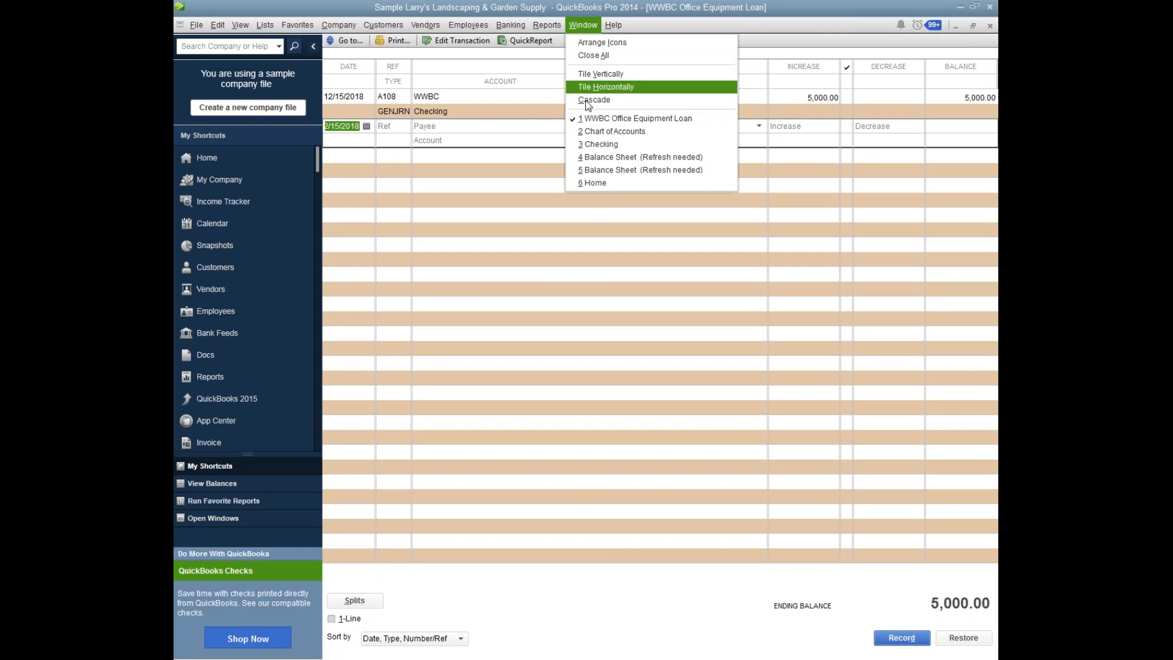
{"action": "left_click", "coordinate": [600, 160]}
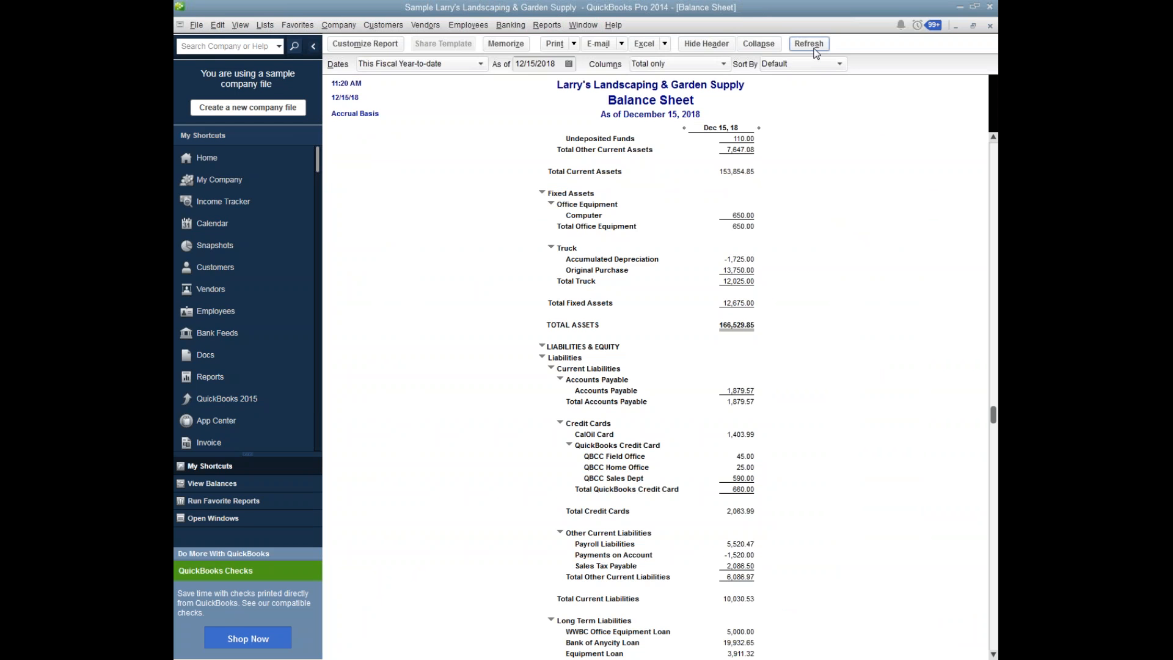
{"action": "left_click", "coordinate": [993, 654]}
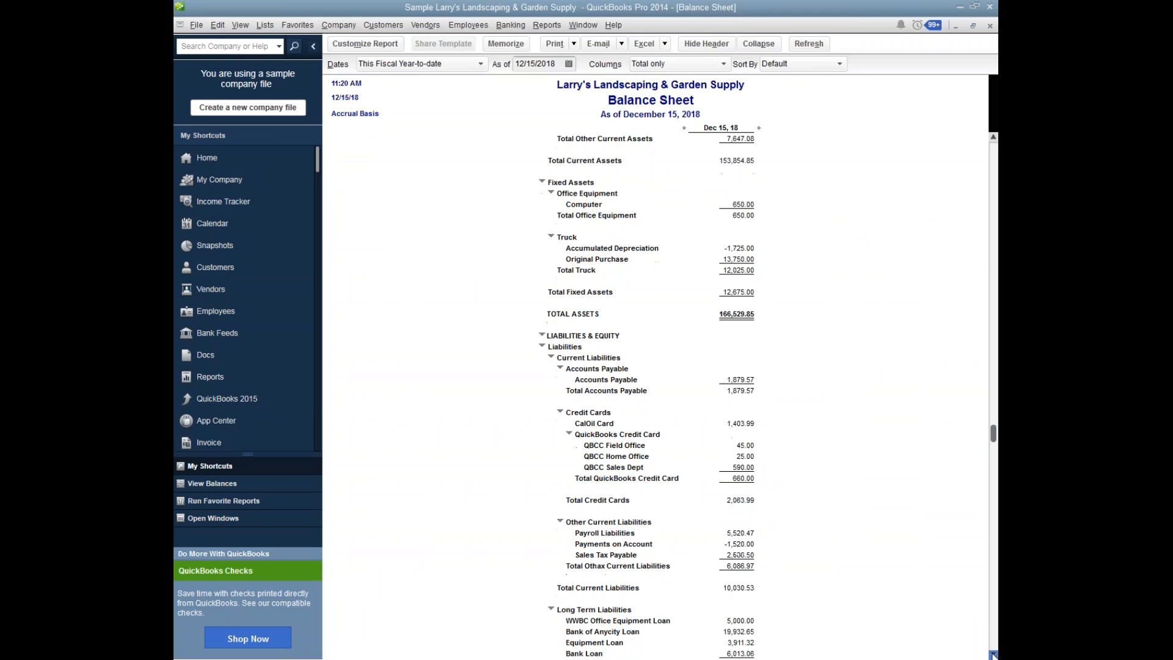
{"action": "left_click", "coordinate": [993, 654]}
{"action": "left_click", "coordinate": [993, 654]}
{"action": "left_click", "coordinate": [992, 654]}
{"action": "left_click", "coordinate": [993, 655]}
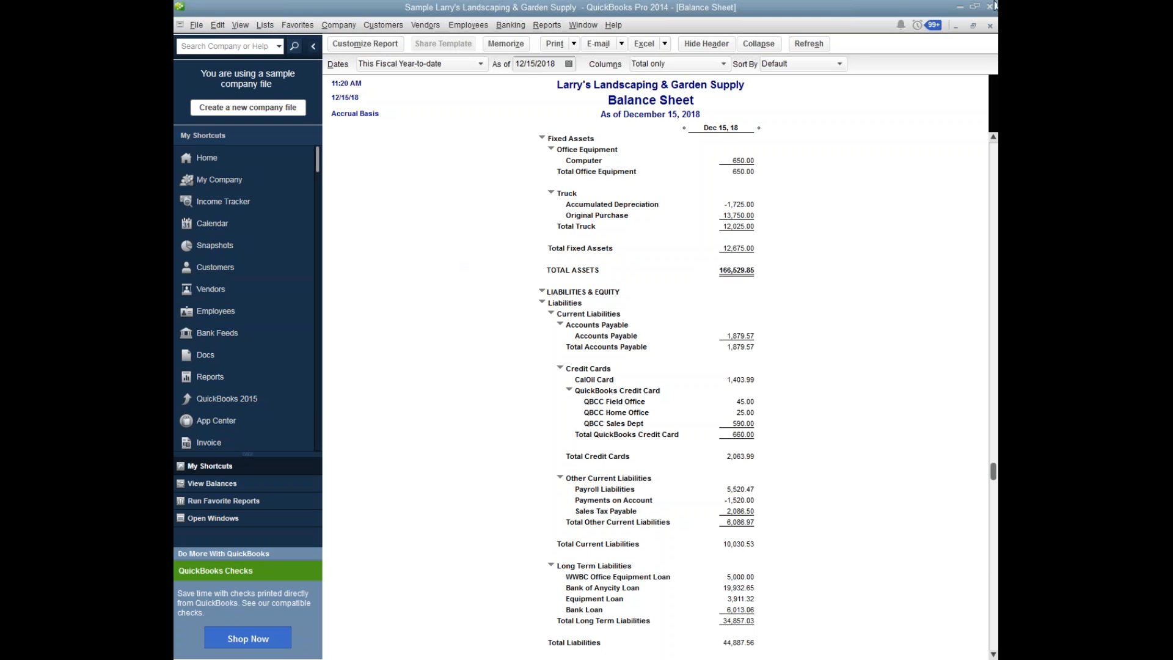
Switch to the Excel loan amortization workbook and set the annual interest rate to 6.5% and the loan amount to 5000.
{"action": "left_click", "coordinate": [960, 8]}
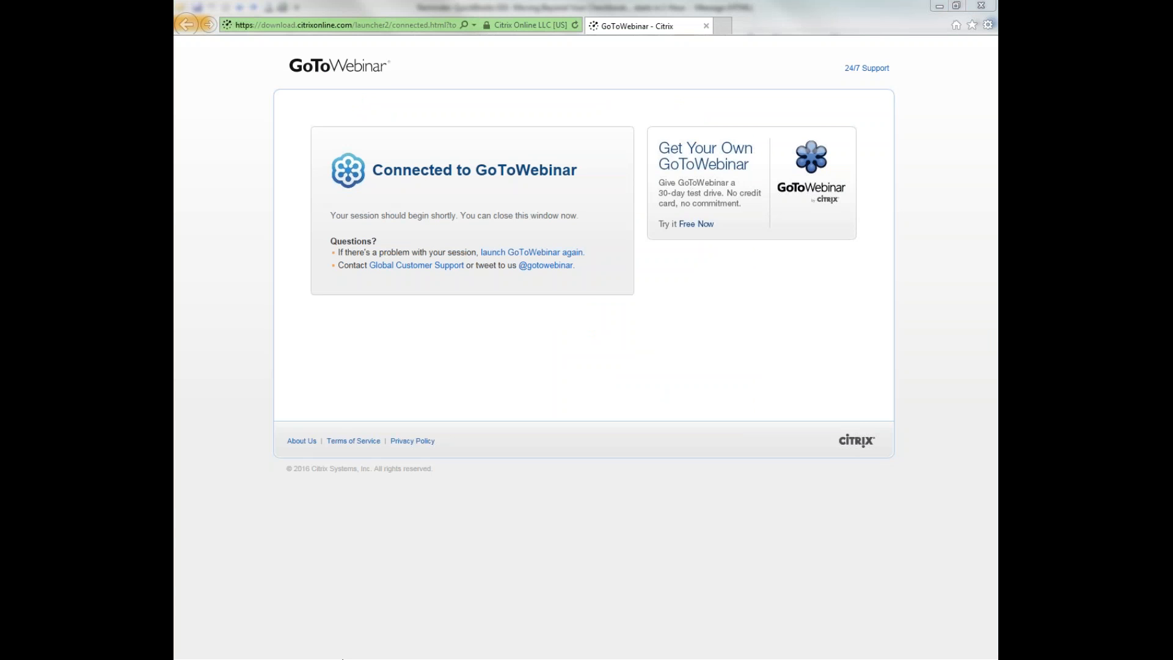
{"action": "left_click", "coordinate": [342, 659]}
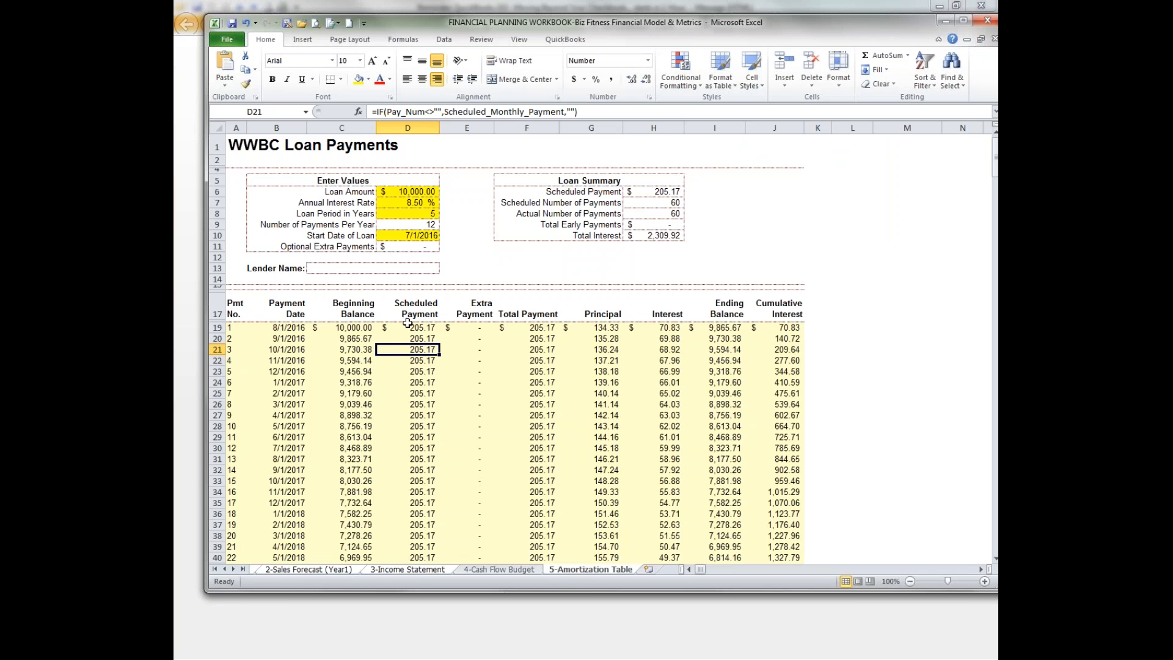
{"action": "left_click", "coordinate": [417, 204]}
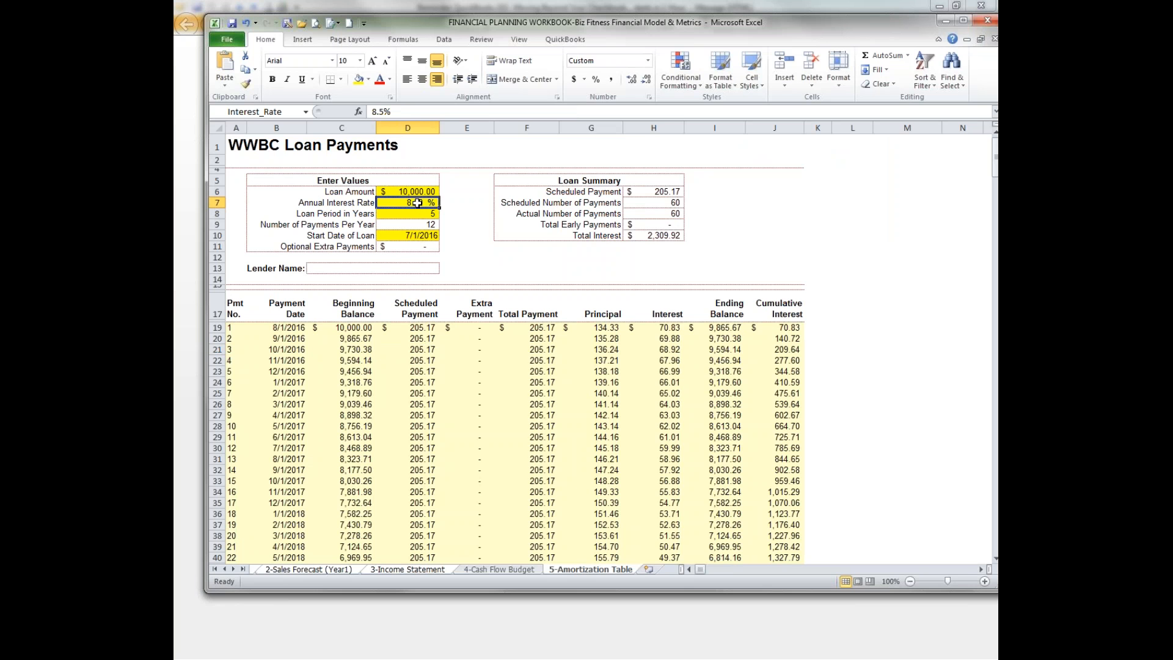
{"action": "type", "text": "6.5"}
{"action": "left_click", "coordinate": [396, 193]}
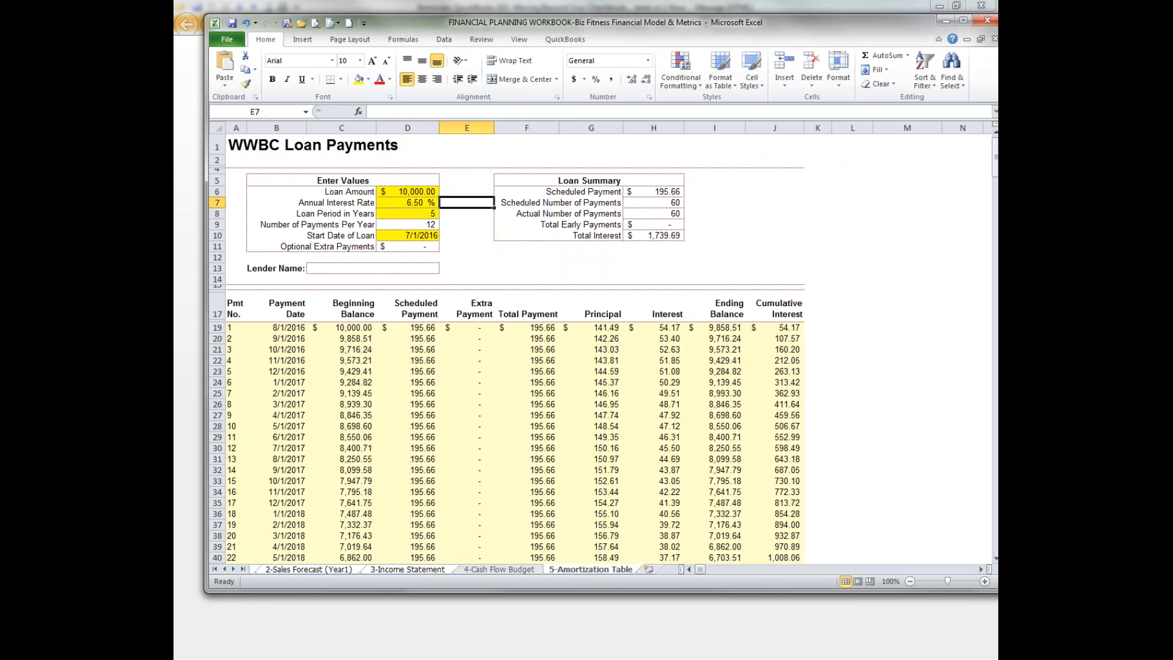
{"action": "type", "text": "5000"}
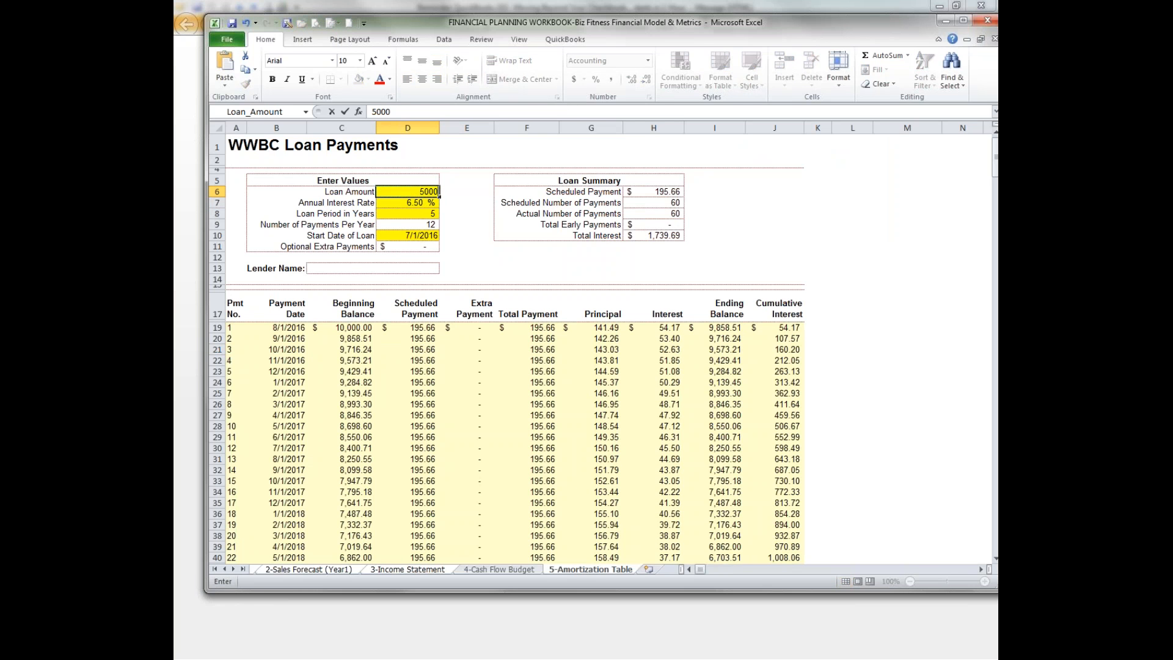
{"action": "key", "text": "Tab"}
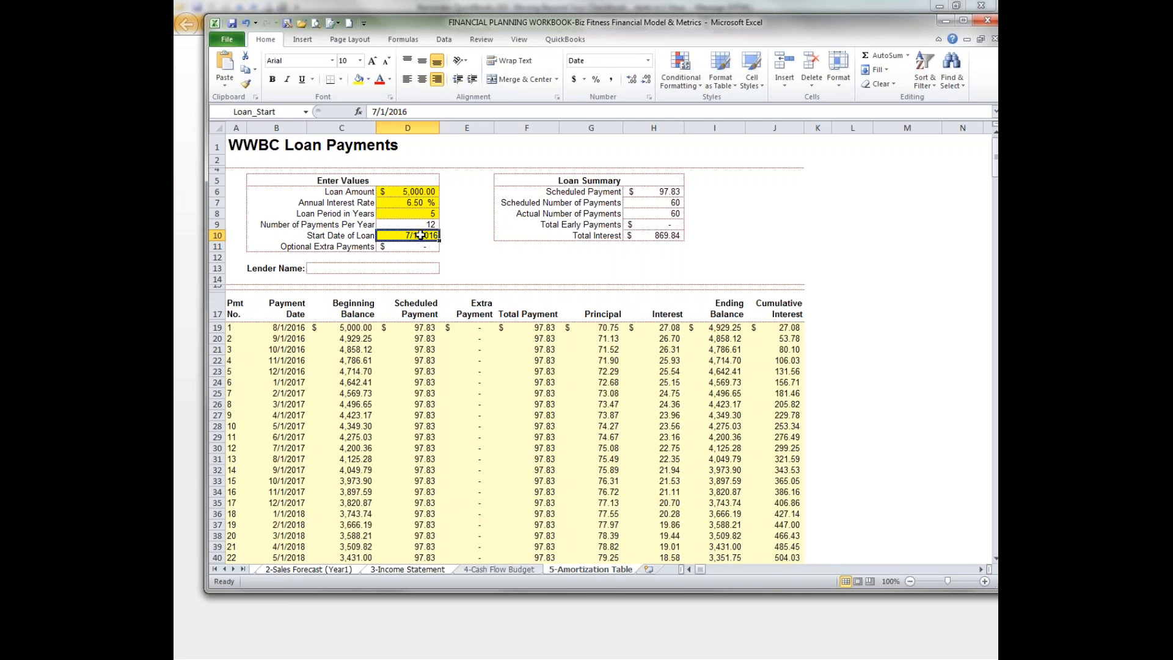
Clear the loan's start date and re-enter it as 7/1/2016.
{"action": "key", "text": "Delete"}
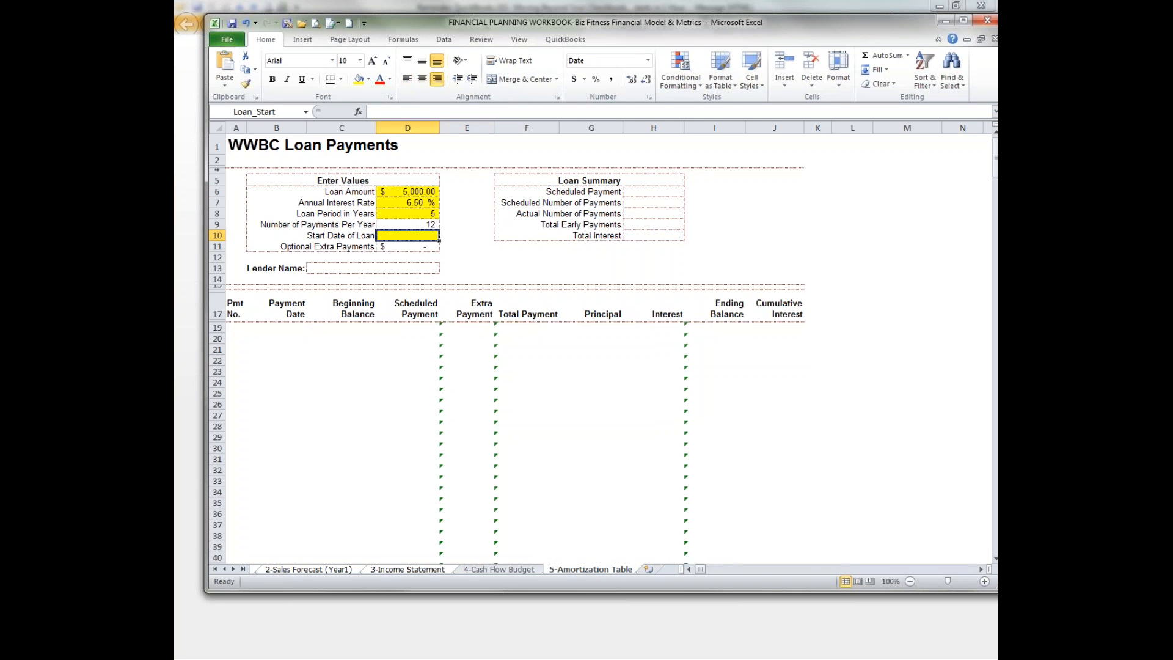
{"action": "type", "text": "7/1/2016"}
{"action": "key", "text": "Tab"}
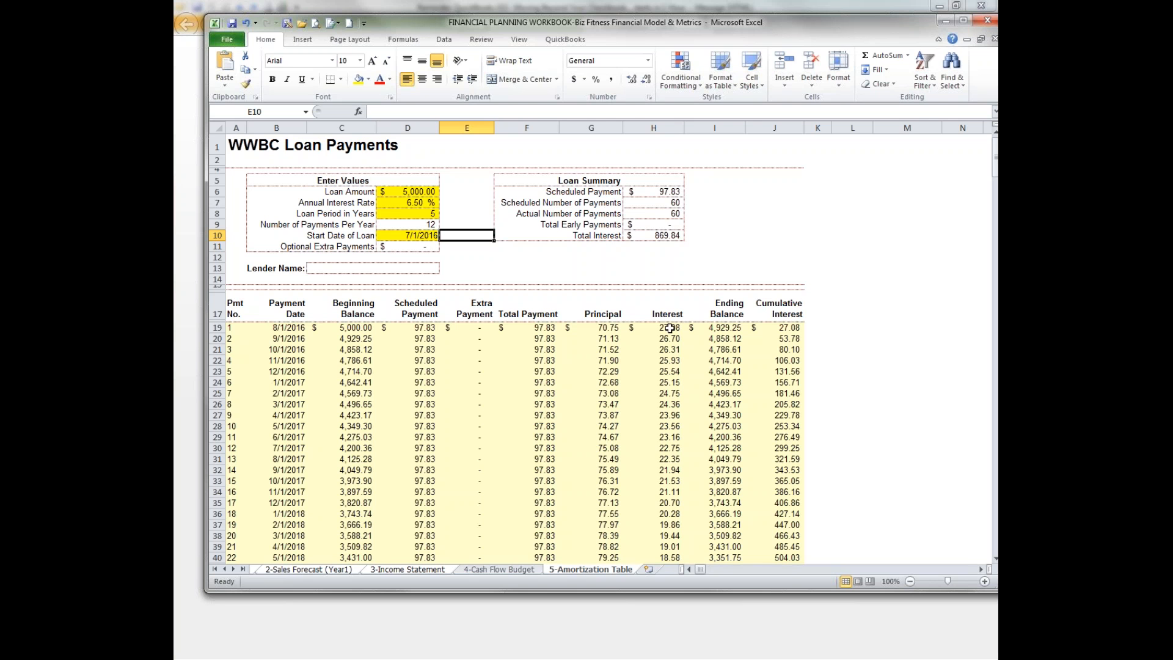
Check the ending balances after the first and second payments in the amortization table.
{"action": "left_click", "coordinate": [727, 328]}
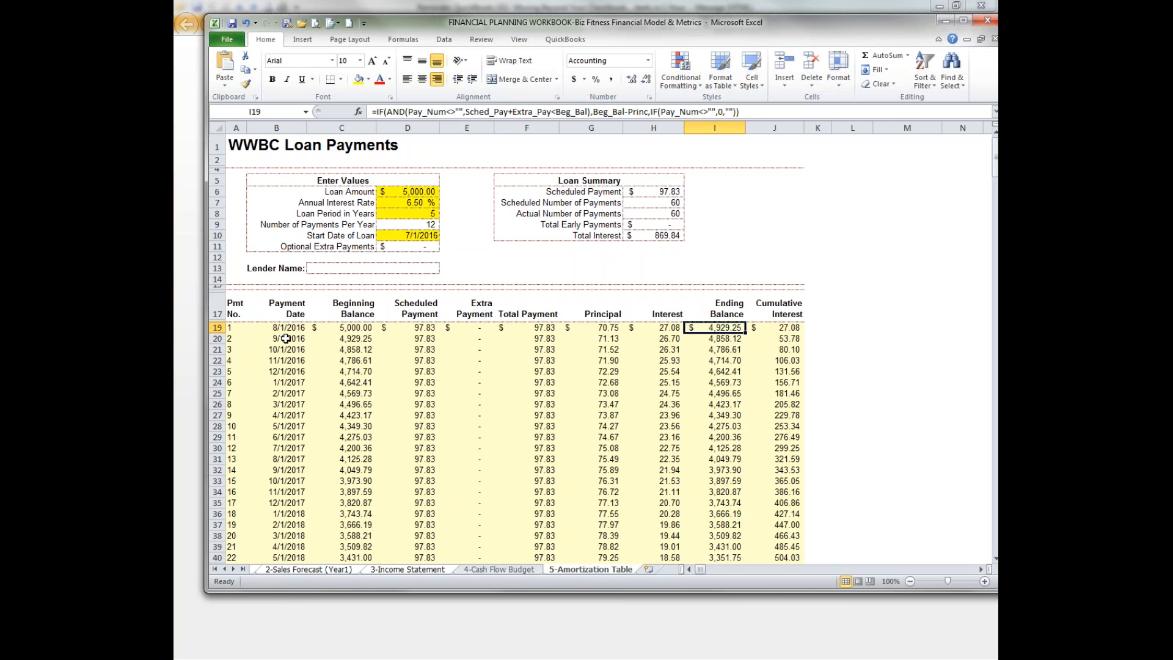
{"action": "left_click", "coordinate": [734, 340]}
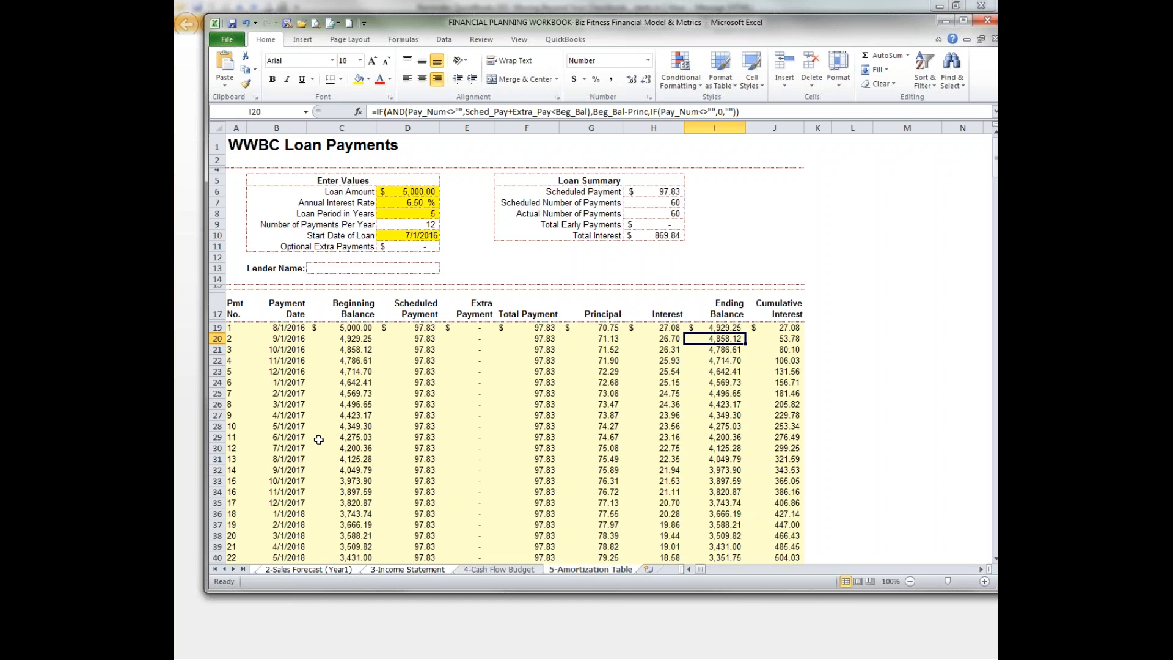
Switch back to QuickBooks, review the transactions behind the Checking balance on the Balance Sheet, and close that detail report.
{"action": "key", "text": "alt+Tab"}
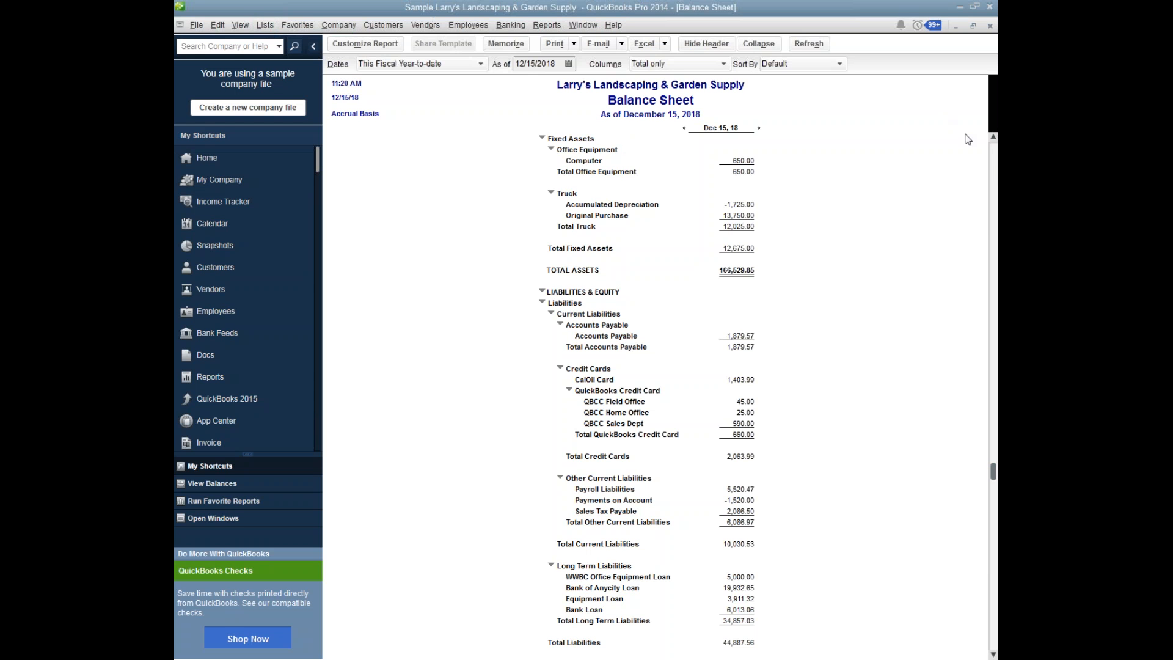
{"action": "left_click_drag", "start_coordinate": [993, 471], "coordinate": [992, 154]}
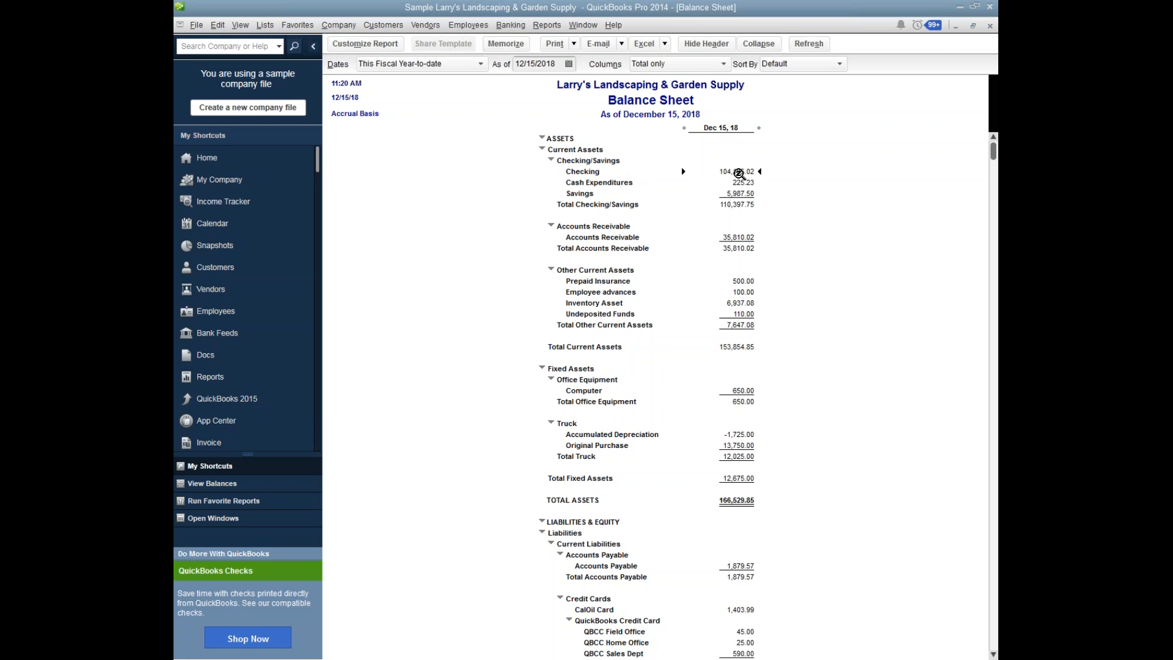
{"action": "double_click", "coordinate": [741, 172]}
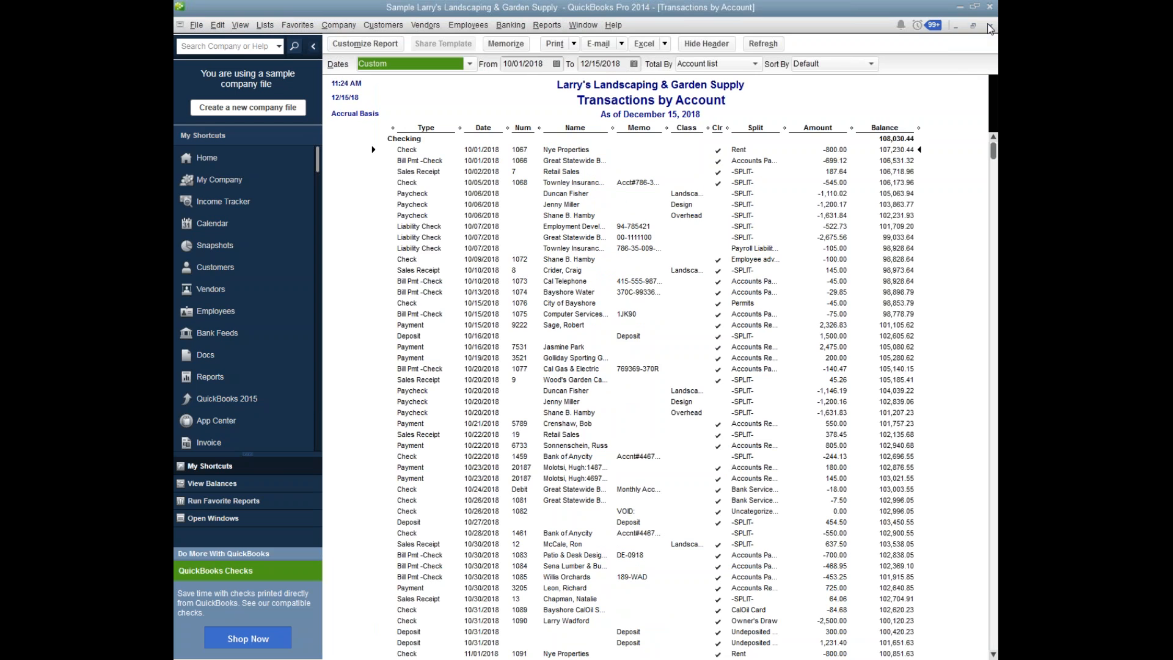
{"action": "left_click", "coordinate": [990, 26]}
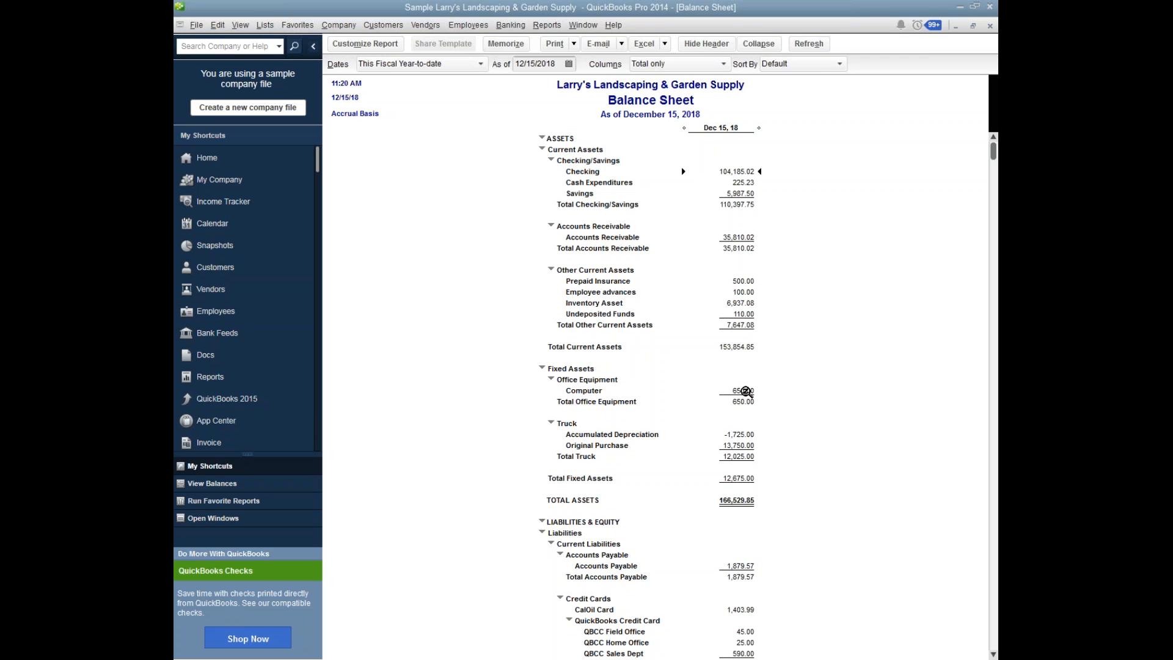
Trace the Computer balance under Office Equipment to its Local Computer Store credit card charge and open that charge.
{"action": "double_click", "coordinate": [746, 390]}
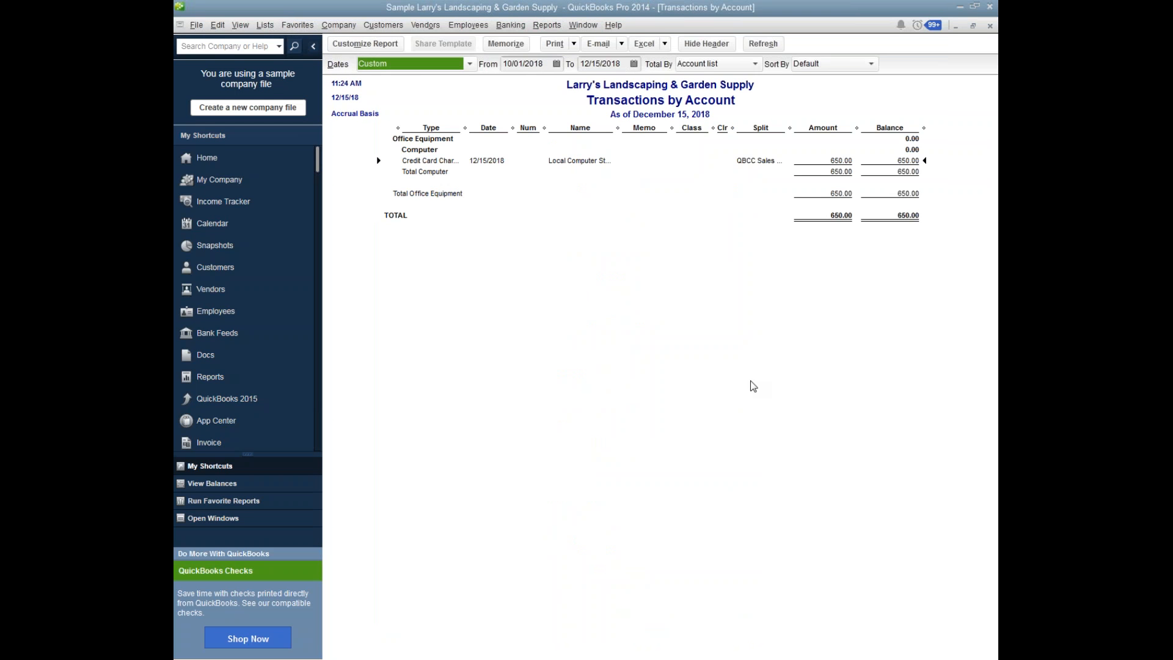
{"action": "double_click", "coordinate": [588, 165]}
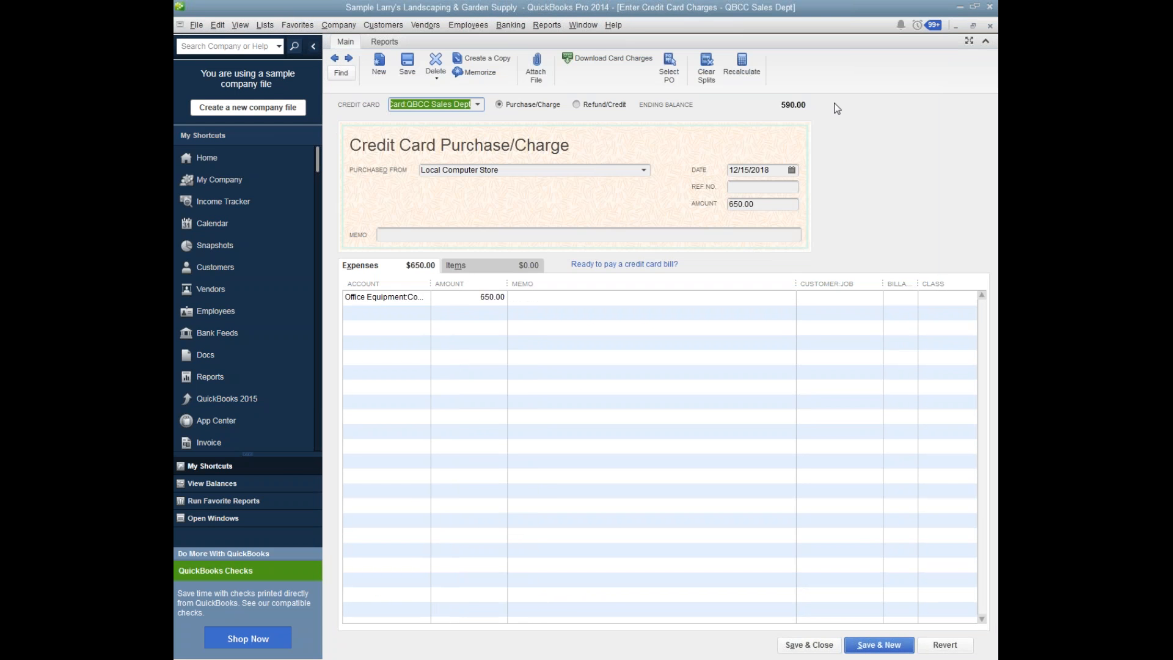
Open the Checking account's register from the chart of accounts.
{"action": "left_click", "coordinate": [265, 26]}
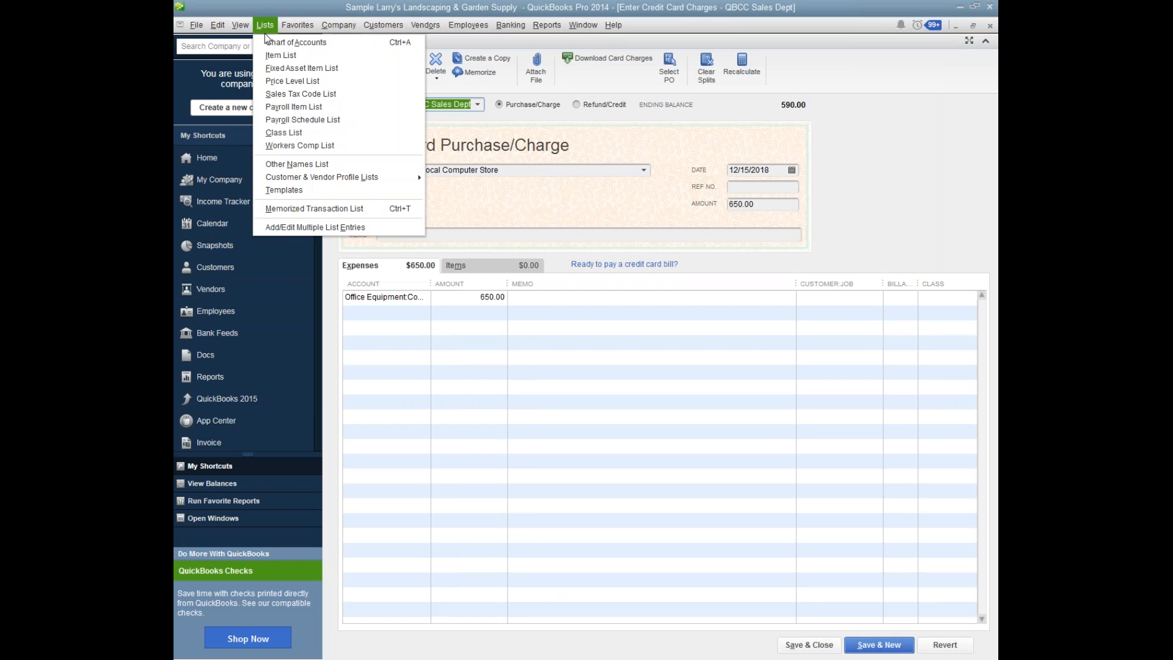
{"action": "left_click", "coordinate": [266, 42]}
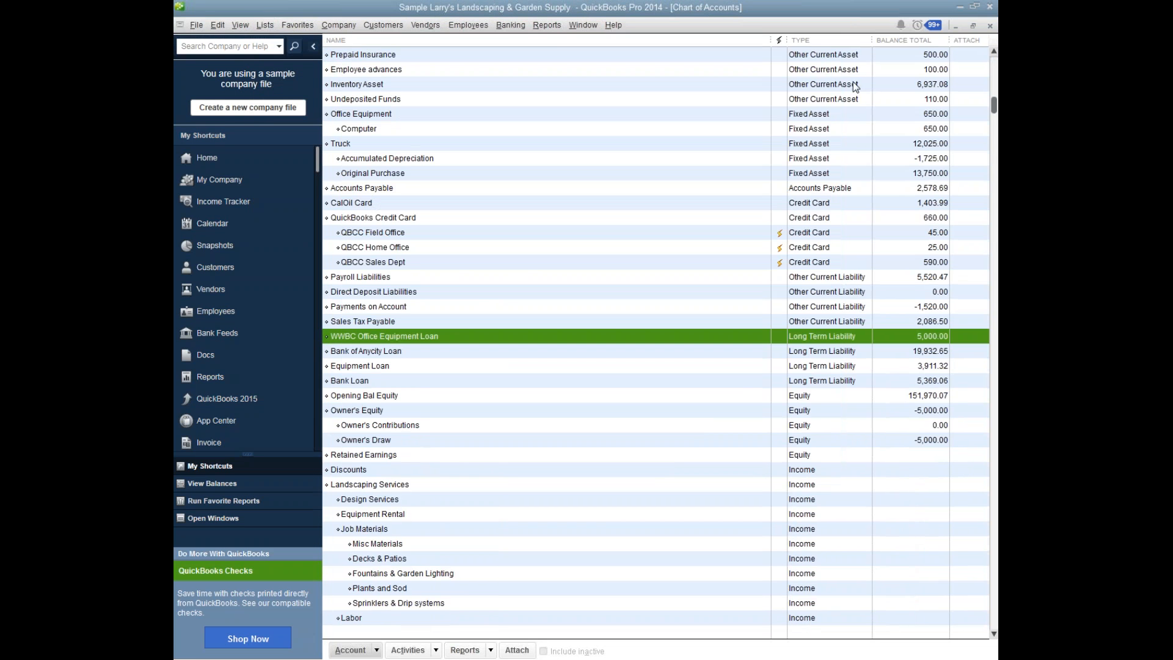
{"action": "left_click", "coordinate": [994, 72]}
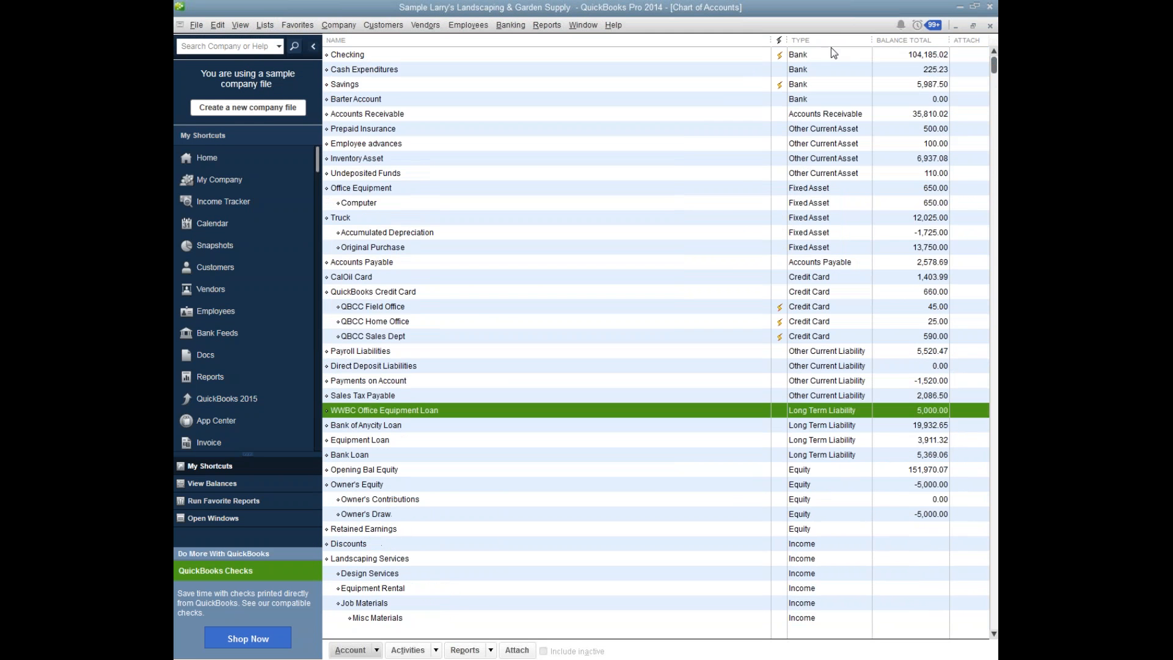
{"action": "left_click", "coordinate": [397, 56]}
{"action": "double_click", "coordinate": [397, 56]}
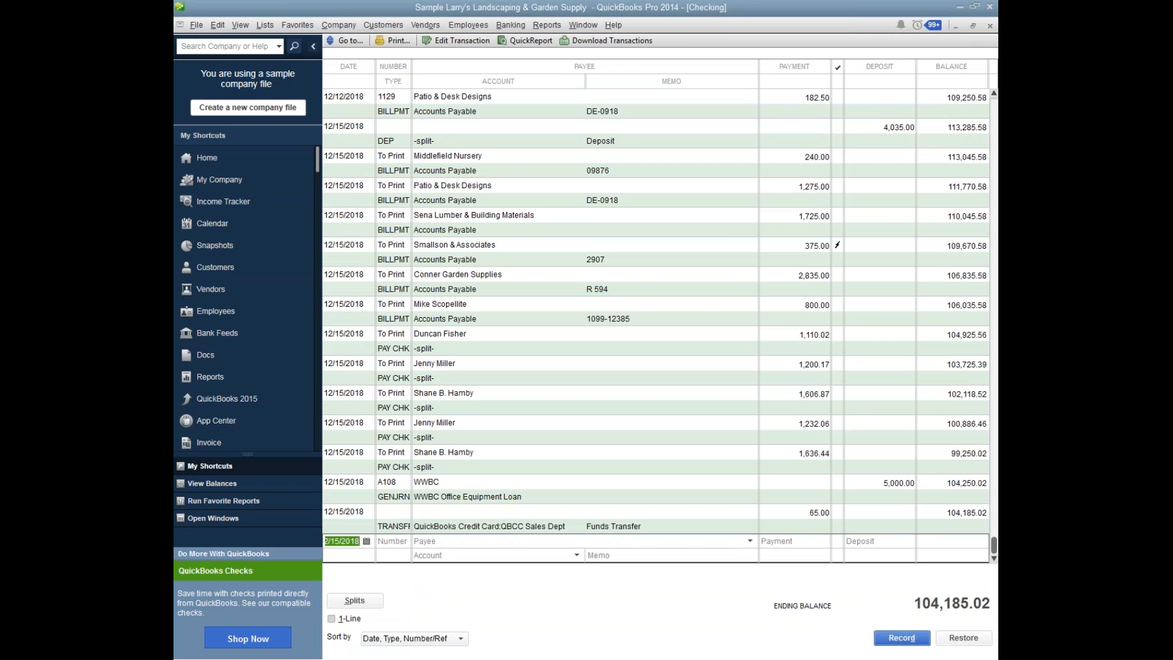
Start a new check entry in the Checking register with Local Computer Store as the payee.
{"action": "key", "text": "Tab"}
{"action": "left_click", "coordinate": [484, 541]}
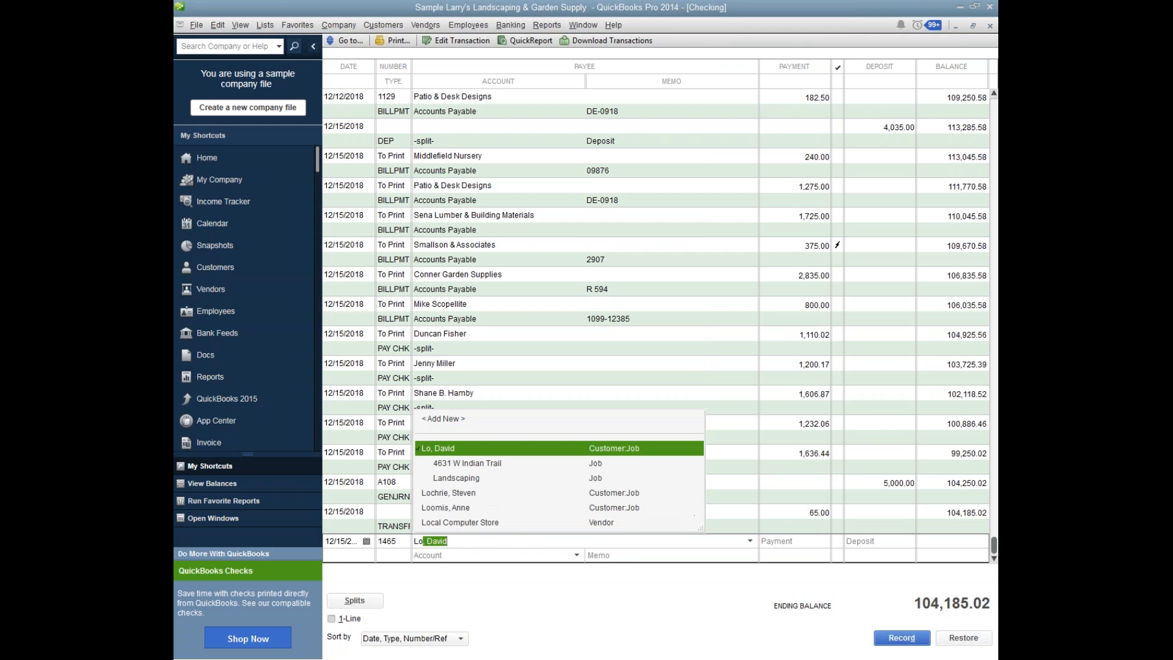
{"action": "key", "text": "Down"}
{"action": "key", "text": "Down"}
{"action": "key", "text": "Down"}
{"action": "key", "text": "Down"}
{"action": "key", "text": "Down"}
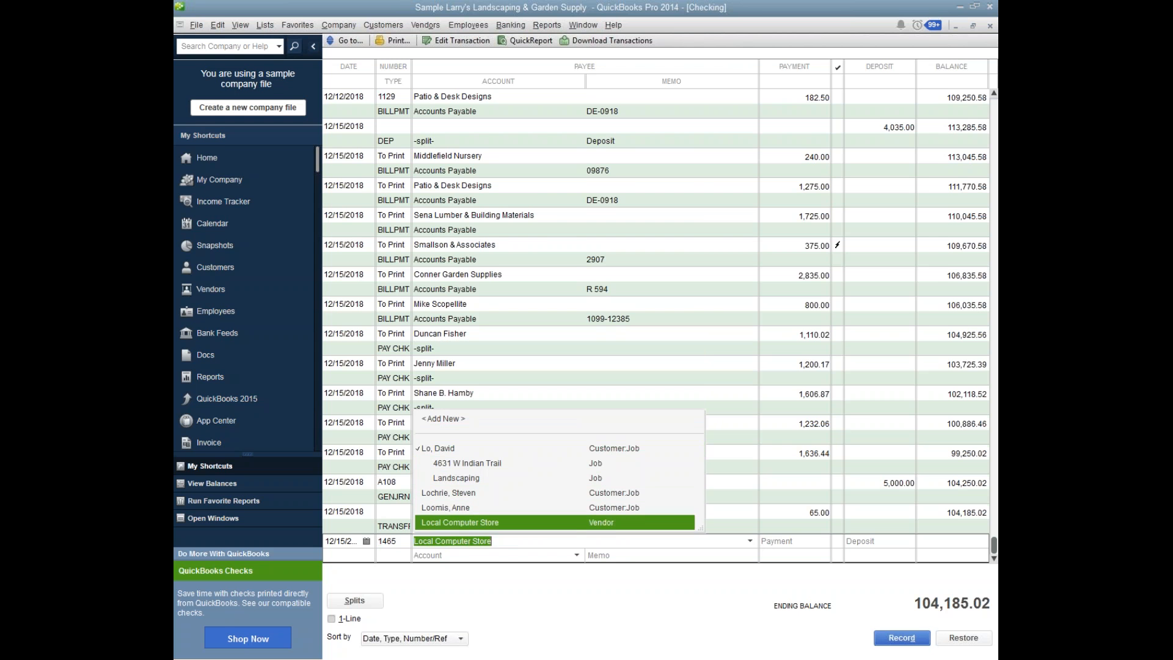
{"action": "key", "text": "Tab"}
Set the Local Computer Store payment to 4000.00 under Office Equipment:Computer and record the check.
{"action": "type", "text": "5000"}
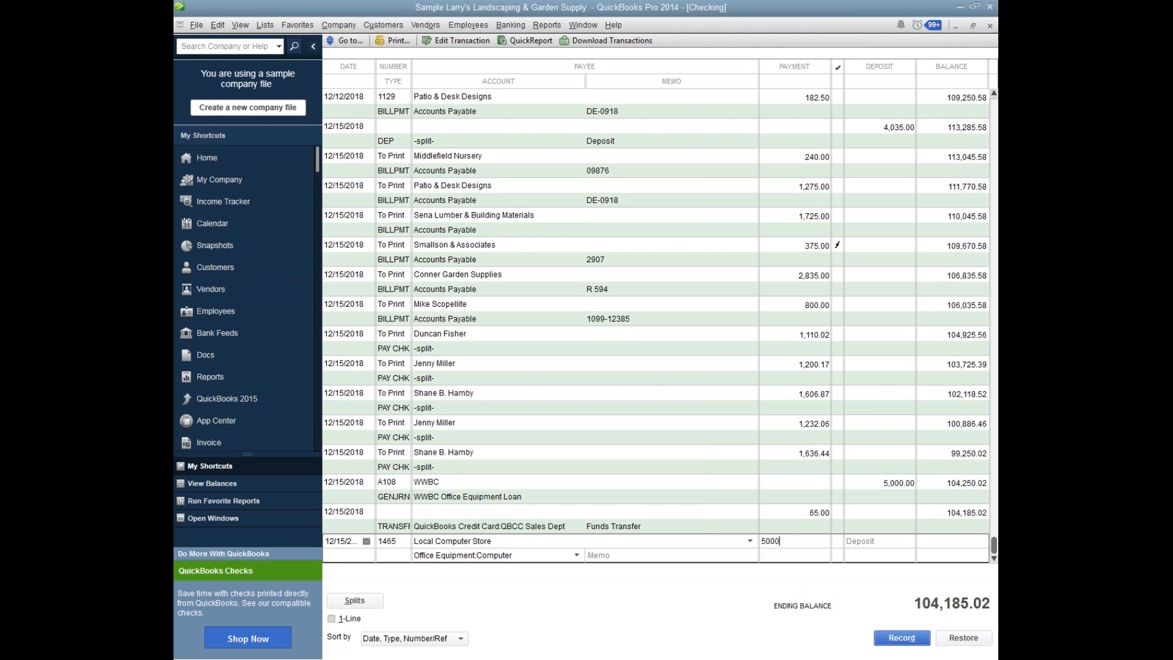
{"action": "key", "text": "BackSpace"}
{"action": "key", "text": "BackSpace"}
{"action": "key", "text": "BackSpace"}
{"action": "key", "text": "BackSpace"}
{"action": "type", "text": "4000.00"}
{"action": "left_click", "coordinate": [898, 639]}
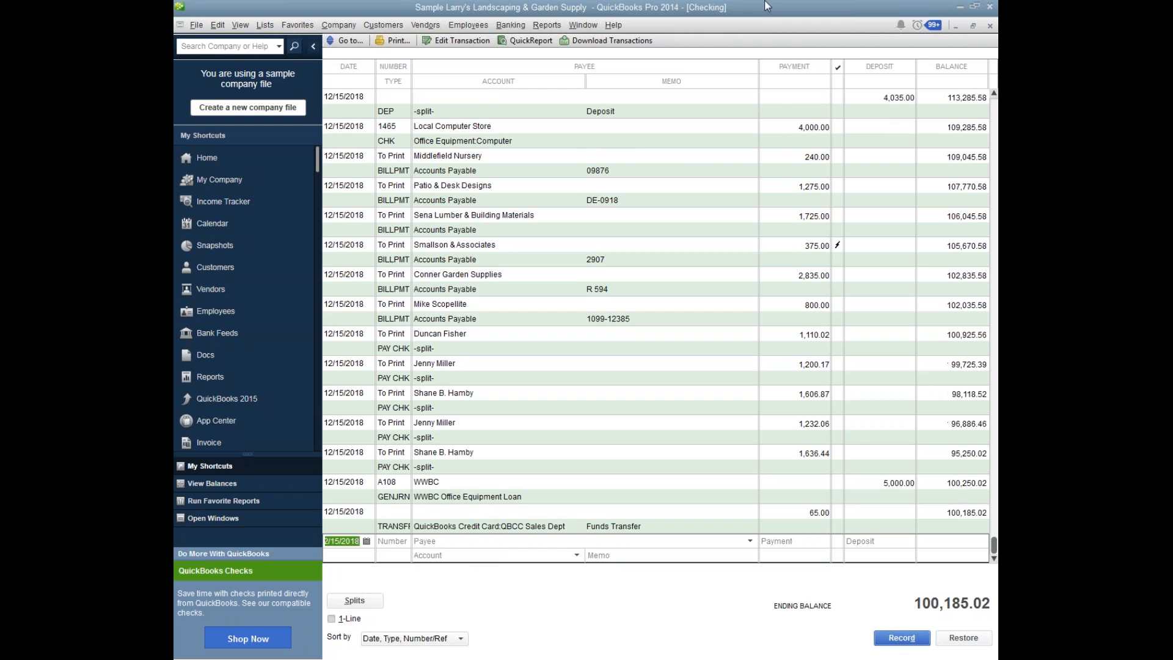
Return to the accrual-basis Balance Sheet and check the Checking, Computer and long-term liability balances.
{"action": "left_click", "coordinate": [583, 25]}
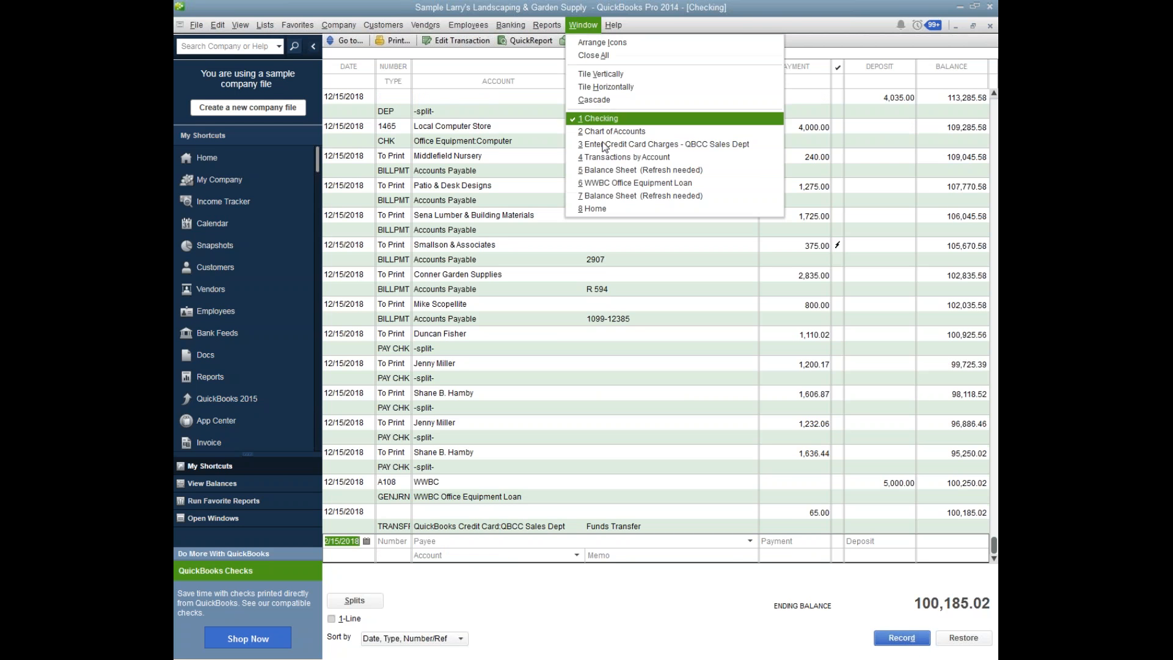
{"action": "left_click", "coordinate": [608, 170]}
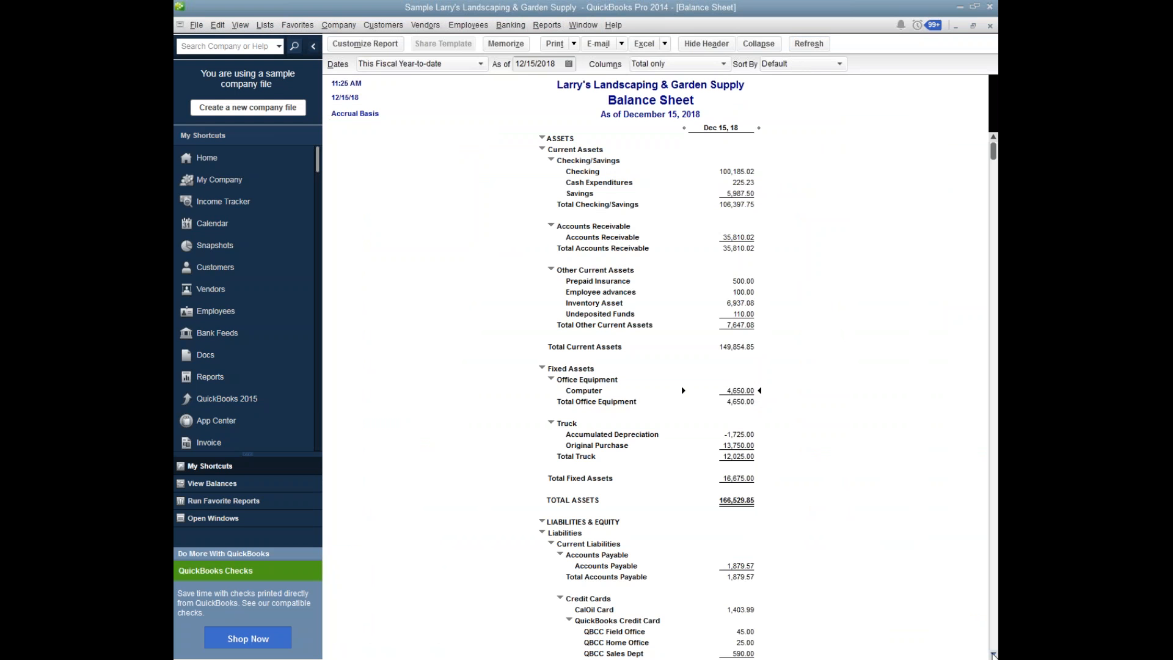
{"action": "left_click", "coordinate": [994, 655]}
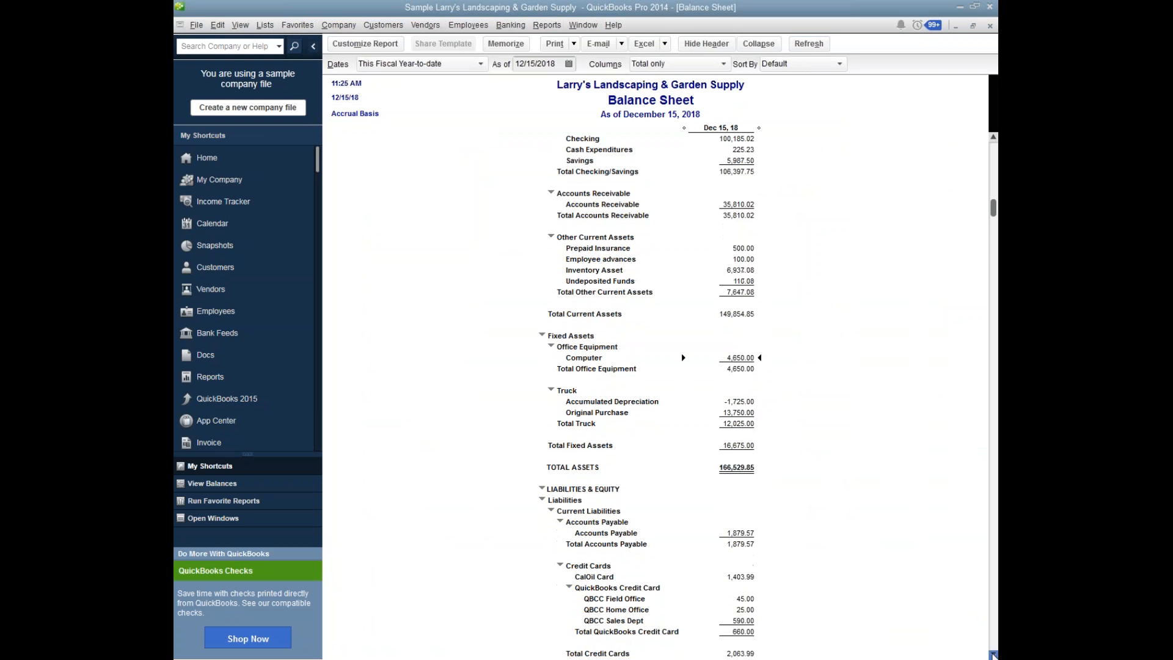
{"action": "left_click", "coordinate": [993, 655]}
{"action": "left_click", "coordinate": [993, 655]}
{"action": "left_click", "coordinate": [993, 655]}
{"action": "left_click", "coordinate": [993, 655]}
{"action": "left_click", "coordinate": [994, 655]}
{"action": "left_click", "coordinate": [994, 655]}
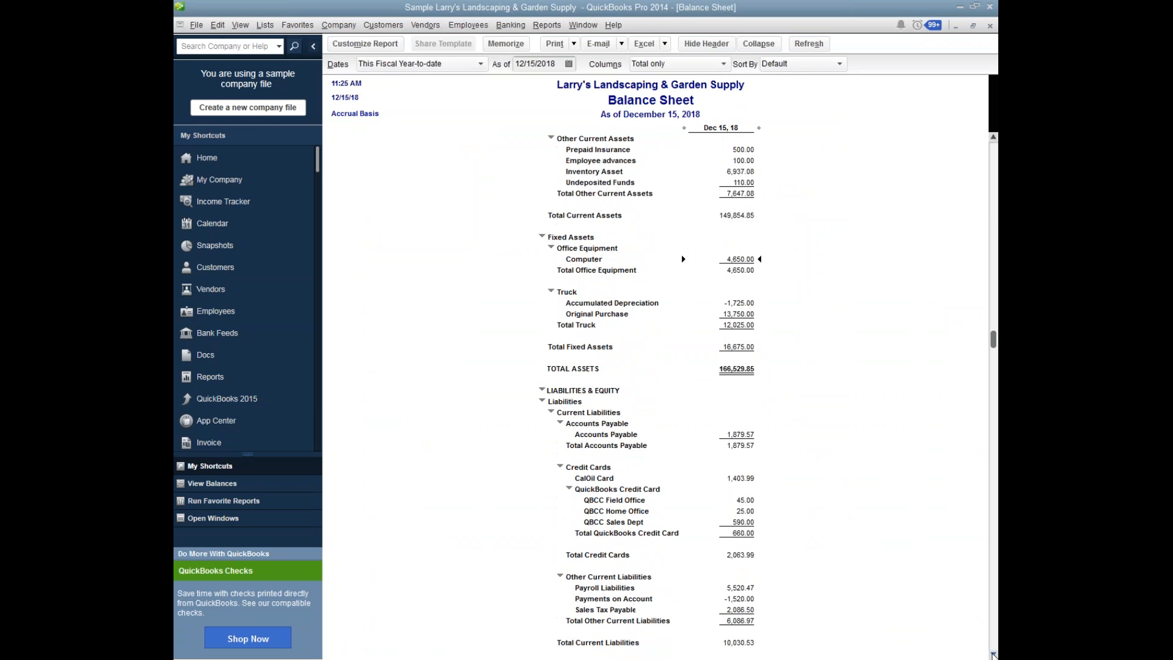
{"action": "left_click", "coordinate": [993, 655]}
{"action": "left_click", "coordinate": [994, 655]}
{"action": "left_click", "coordinate": [994, 655]}
{"action": "left_click", "coordinate": [993, 655]}
{"action": "left_click", "coordinate": [993, 655]}
{"action": "left_click", "coordinate": [993, 655]}
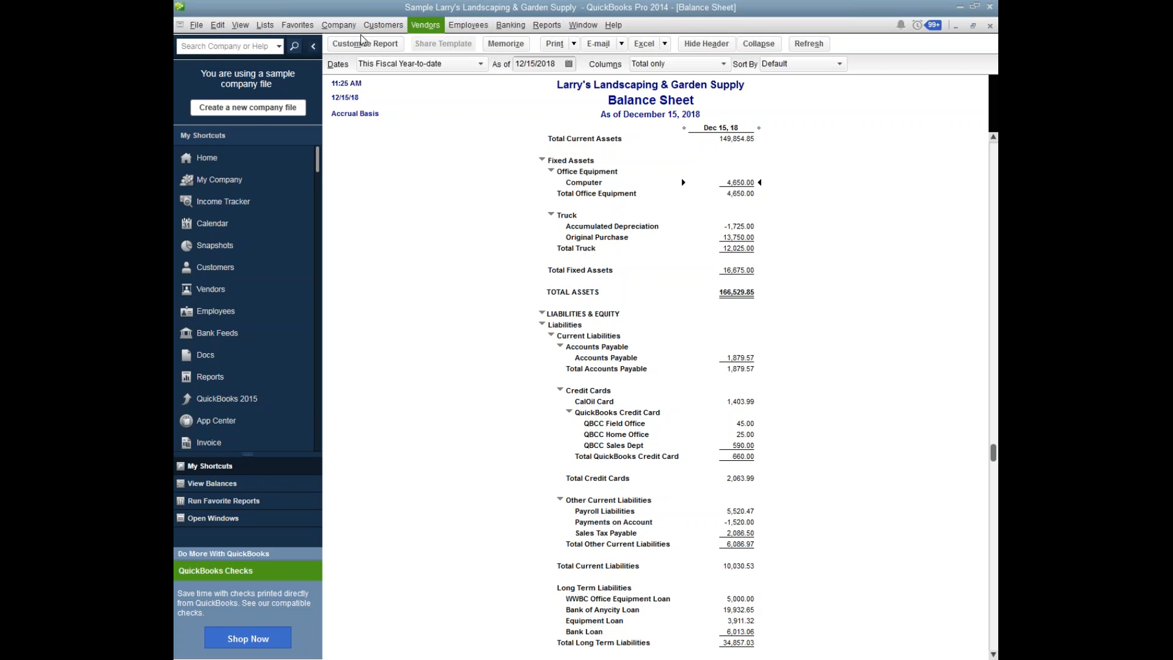
Return to the Checking register and date the new entry 12/31/2018.
{"action": "left_click", "coordinate": [270, 34]}
{"action": "mouse_move", "coordinate": [585, 26]}
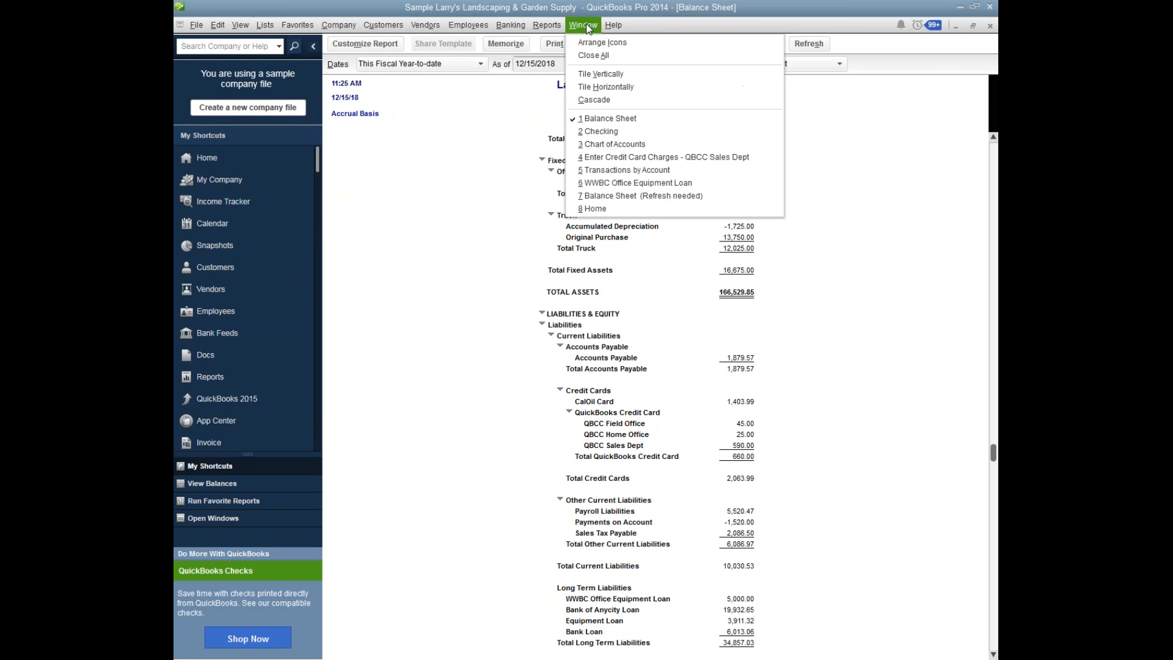
{"action": "left_click", "coordinate": [601, 131]}
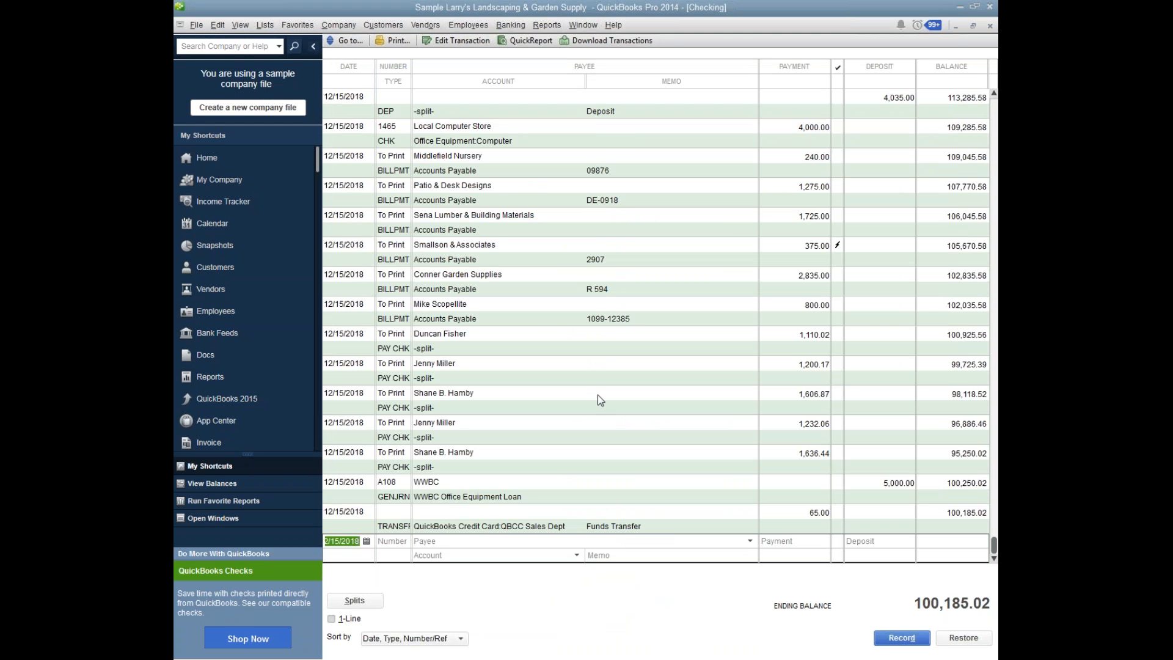
{"action": "type", "text": "01/01"}
{"action": "key", "text": "BackSpace"}
{"action": "key", "text": "BackSpace"}
{"action": "key", "text": "BackSpace"}
{"action": "key", "text": "BackSpace"}
{"action": "key", "text": "BackSpace"}
{"action": "key", "text": "BackSpace"}
{"action": "type", "text": "12/31/2"}
{"action": "type", "text": "018"}
Choose WWBC as the payee of the new check and set the payment to 97.83.
{"action": "key", "text": "Tab"}
{"action": "key", "text": "Tab"}
{"action": "type", "text": "W"}
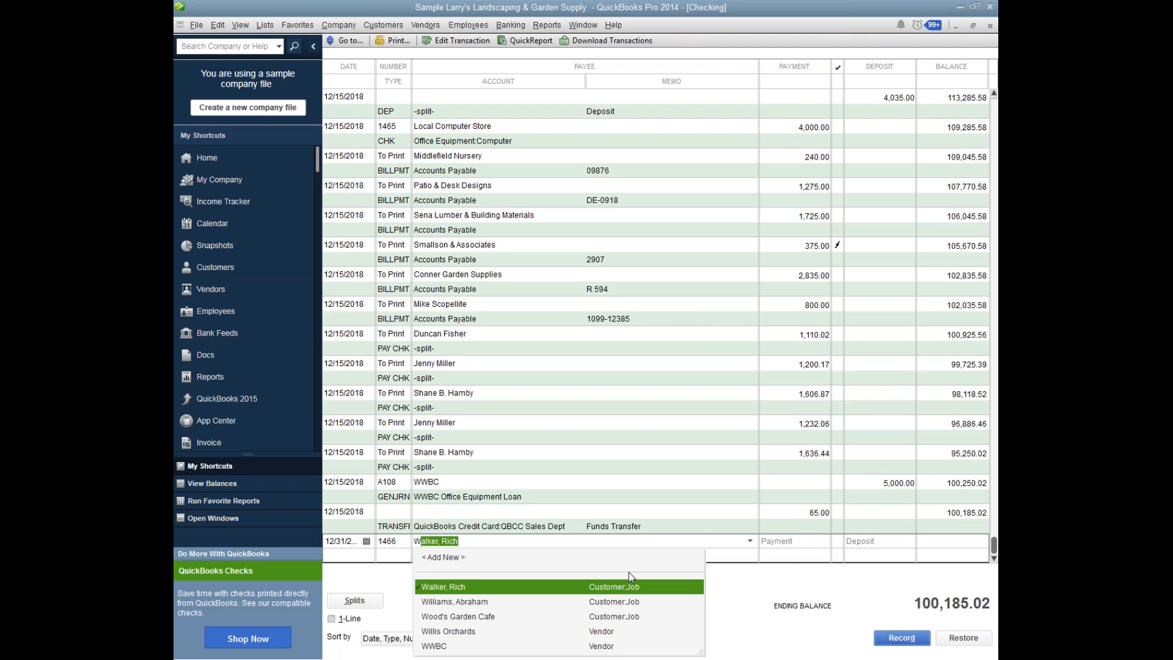
{"action": "left_click", "coordinate": [610, 648]}
{"action": "left_click", "coordinate": [796, 540]}
{"action": "left_click_drag", "start_coordinate": [796, 541], "coordinate": [720, 539]}
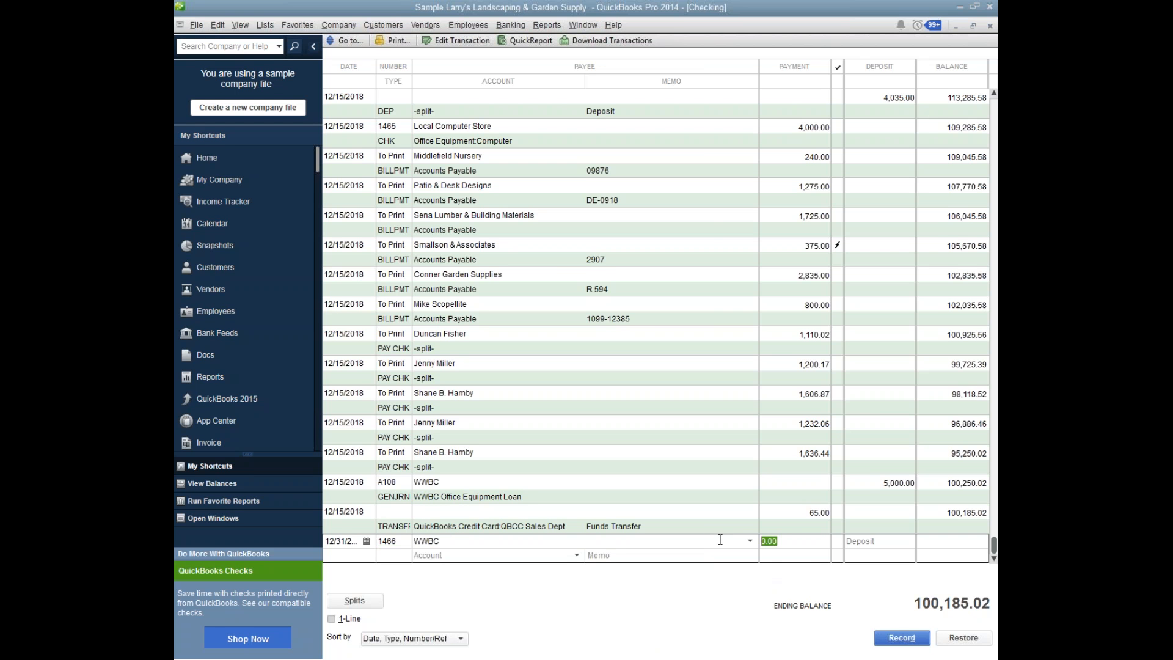
{"action": "type", "text": "97.83"}
Split the WWBC payment, assigning 70.75 to WWBC Office Equipment Loan with the memo "princ portion".
{"action": "left_click", "coordinate": [345, 600]}
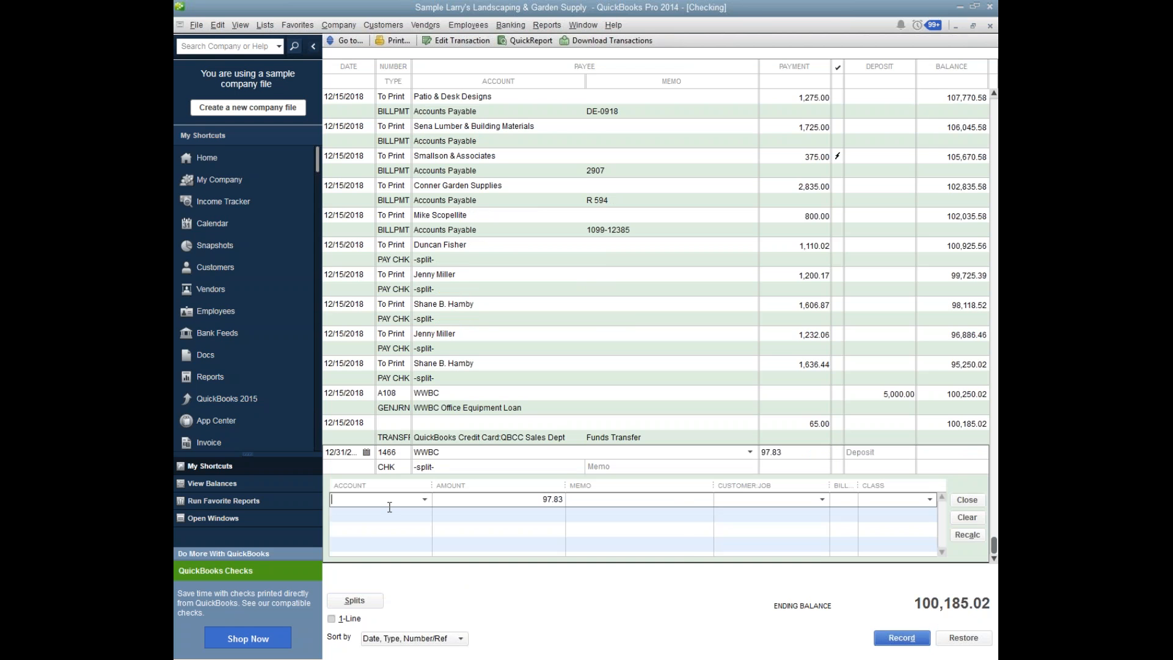
{"action": "type", "text": "W"}
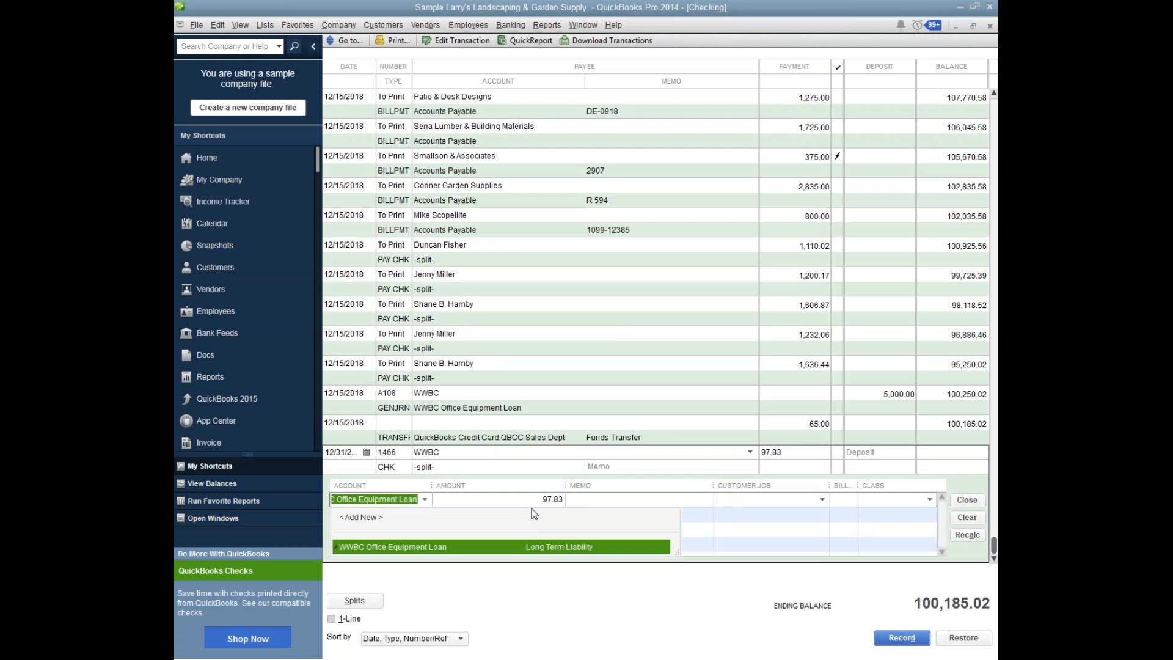
{"action": "key", "text": "Tab"}
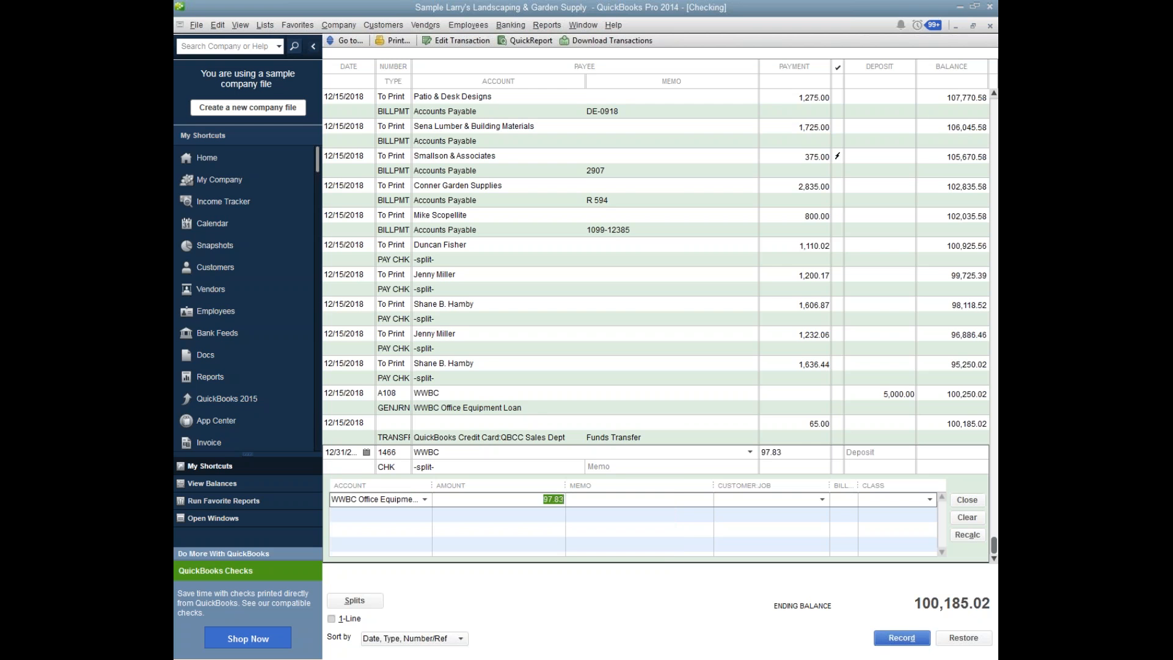
{"action": "type", "text": "70"}
{"action": "type", "text": ".75"}
{"action": "type", "text": "orinc"}
{"action": "key", "text": "BackSpace"}
{"action": "key", "text": "BackSpace"}
{"action": "key", "text": "BackSpace"}
{"action": "key", "text": "BackSpace"}
{"action": "key", "text": "BackSpace"}
{"action": "type", "text": "princ prtion"}
{"action": "key", "text": "BackSpace"}
{"action": "key", "text": "BackSpace"}
{"action": "key", "text": "BackSpace"}
{"action": "key", "text": "BackSpace"}
{"action": "key", "text": "BackSpace"}
{"action": "type", "text": "ortion"}
Assign the remaining split amount to Interest on Loan under Interest Expense with class Overhead, and record the WWBC payment.
{"action": "left_click", "coordinate": [404, 514]}
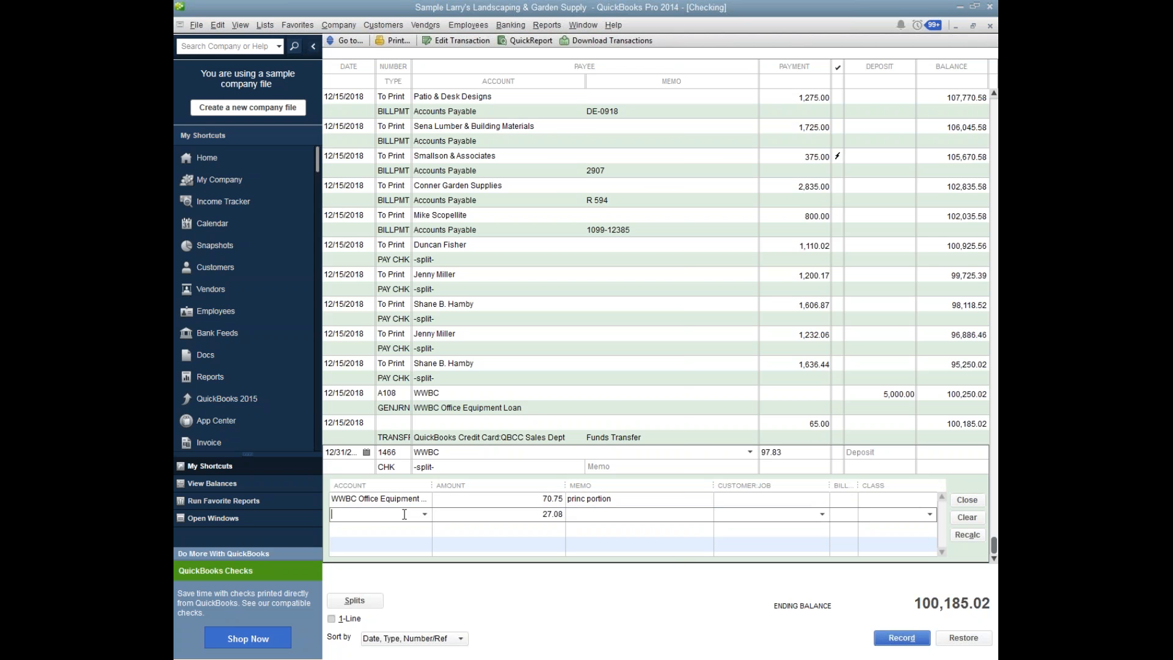
{"action": "type", "text": "Interest Expense:Interest"}
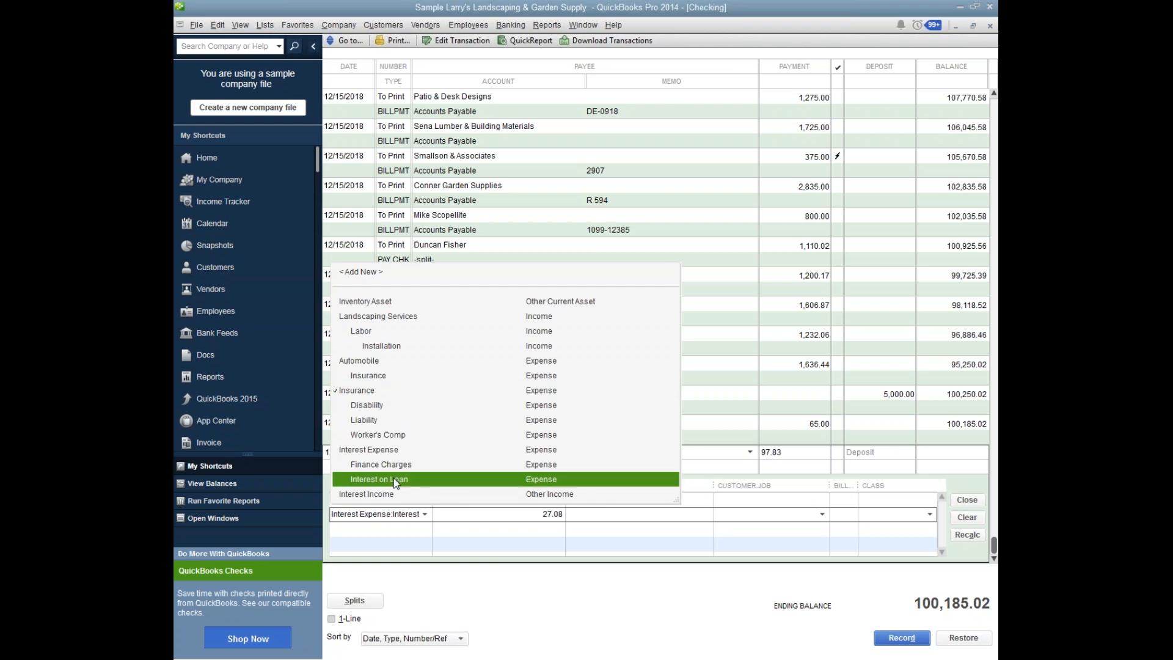
{"action": "left_click", "coordinate": [393, 478]}
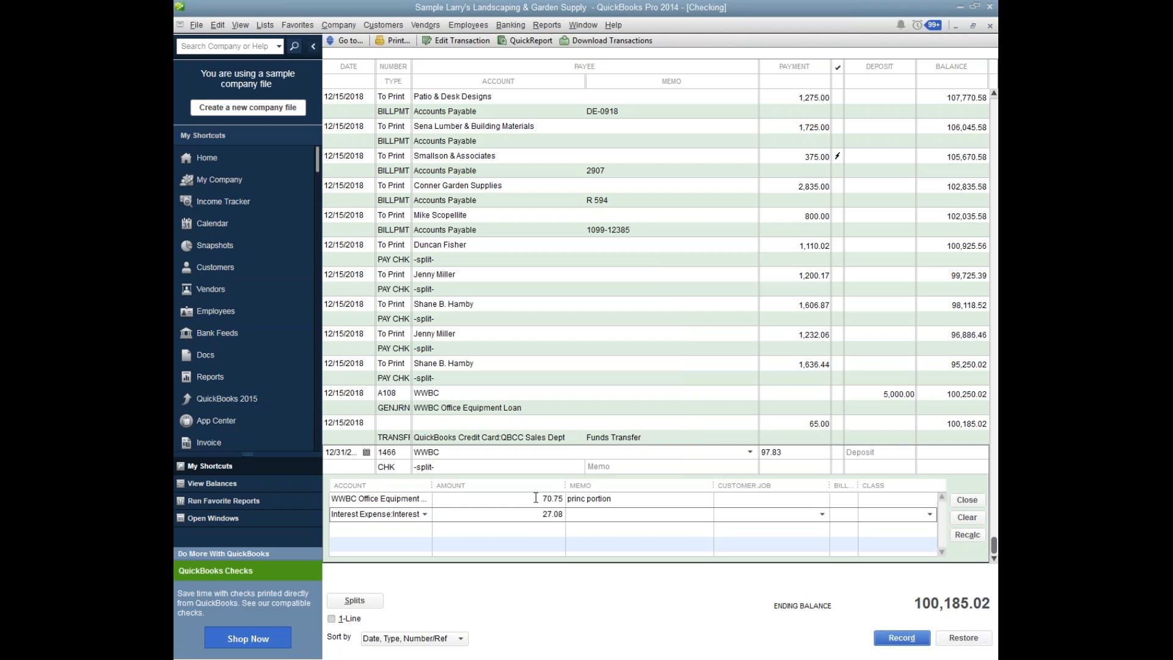
{"action": "left_click", "coordinate": [535, 498]}
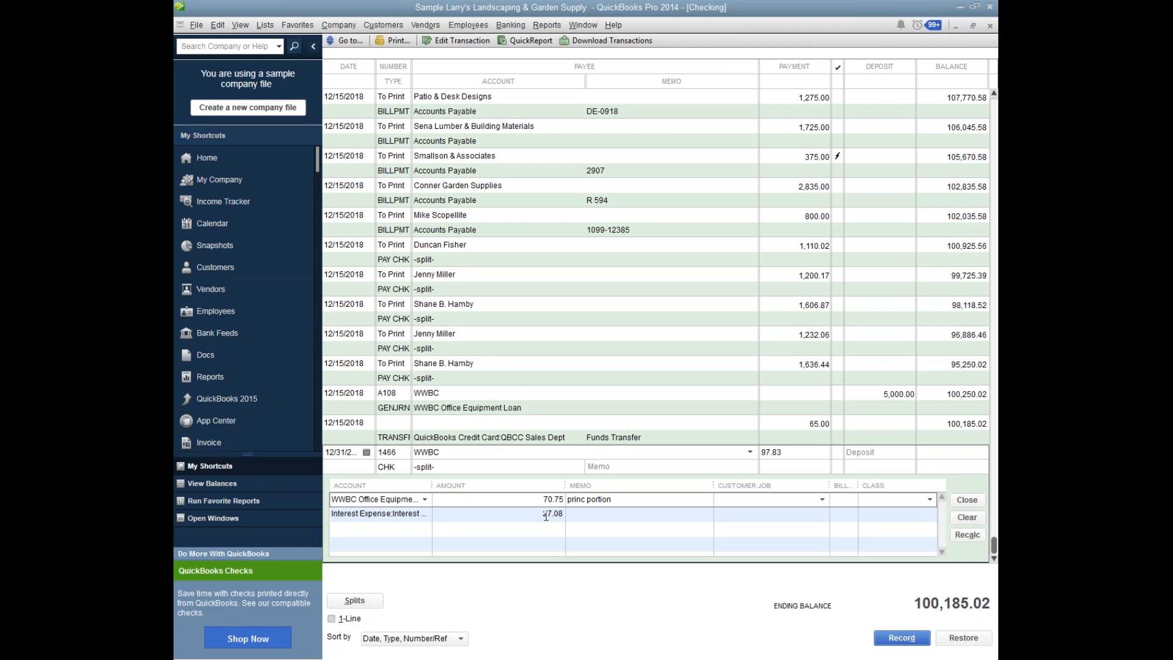
{"action": "left_click", "coordinate": [913, 515]}
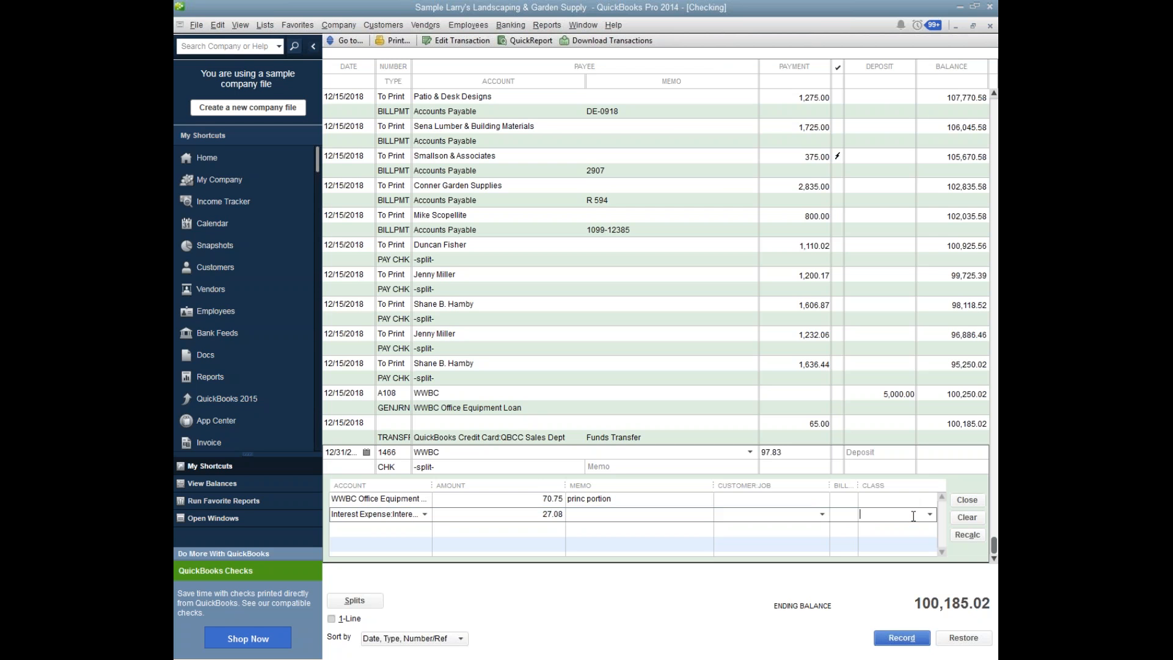
{"action": "left_click", "coordinate": [929, 515]}
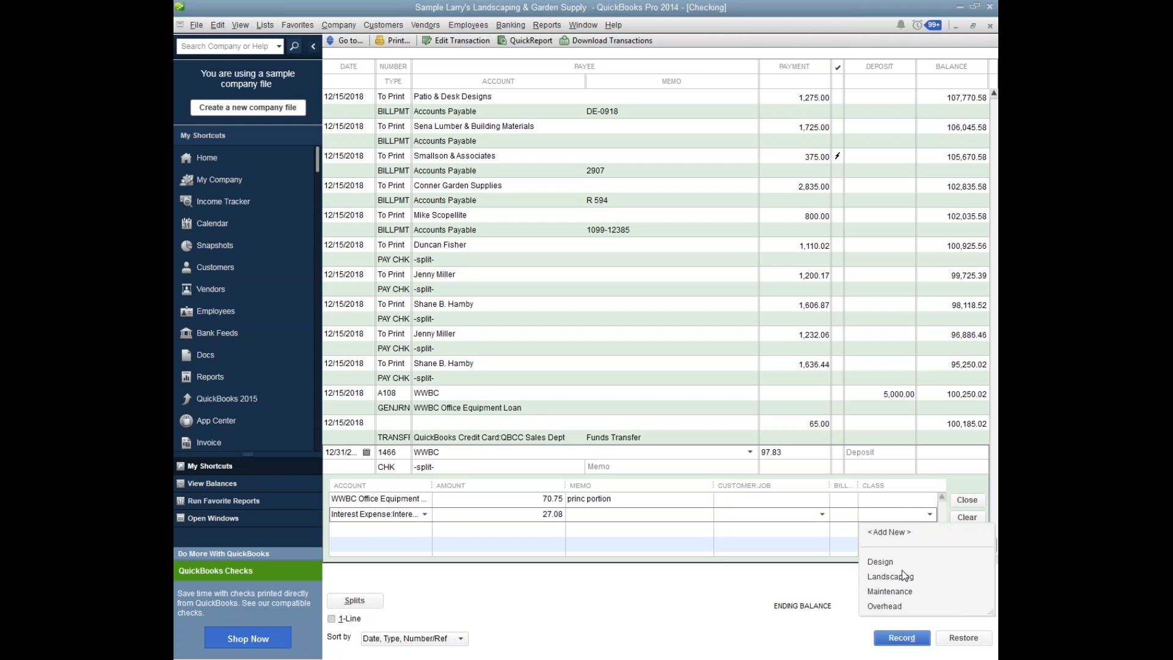
{"action": "left_click", "coordinate": [899, 604]}
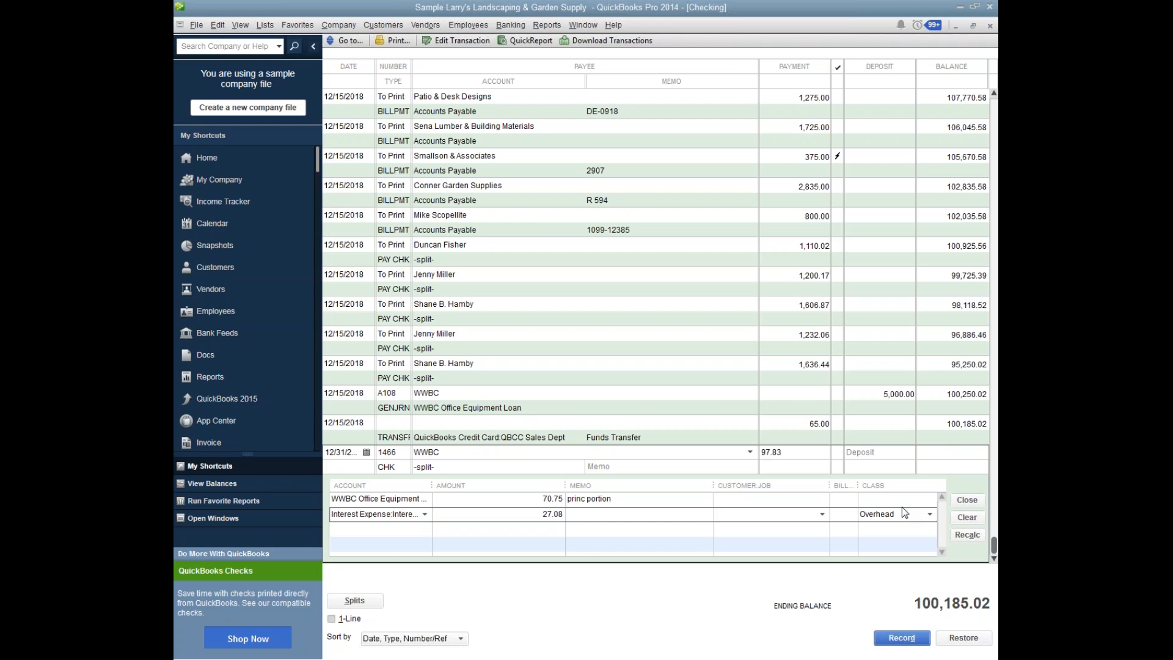
{"action": "left_click", "coordinate": [966, 500]}
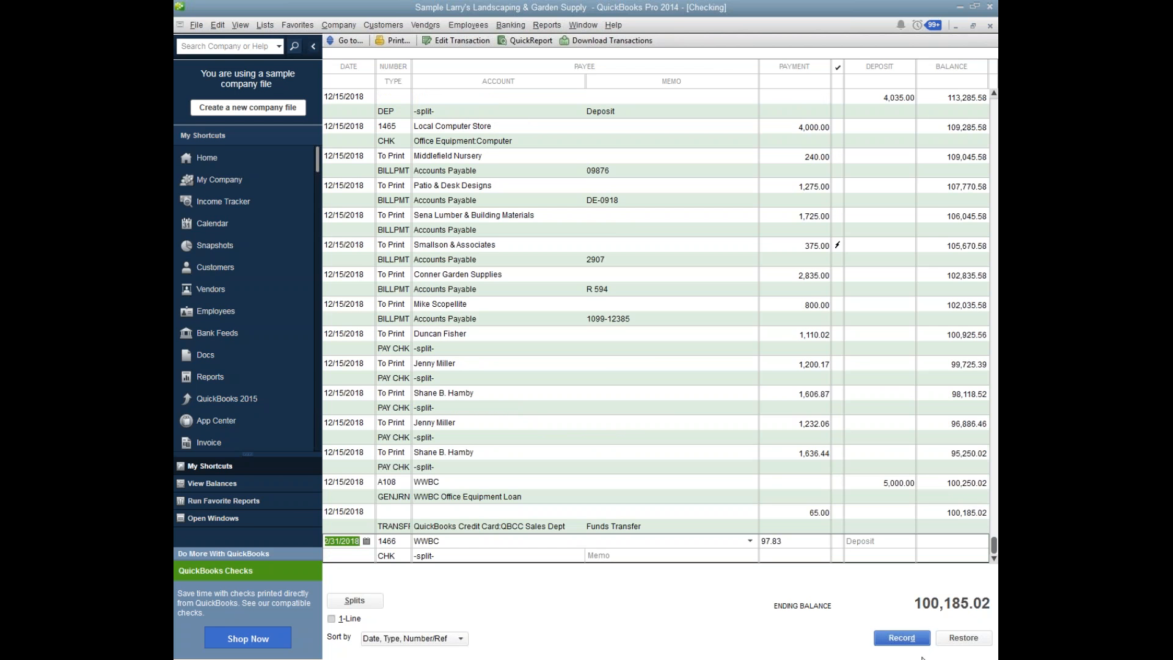
{"action": "left_click", "coordinate": [912, 639]}
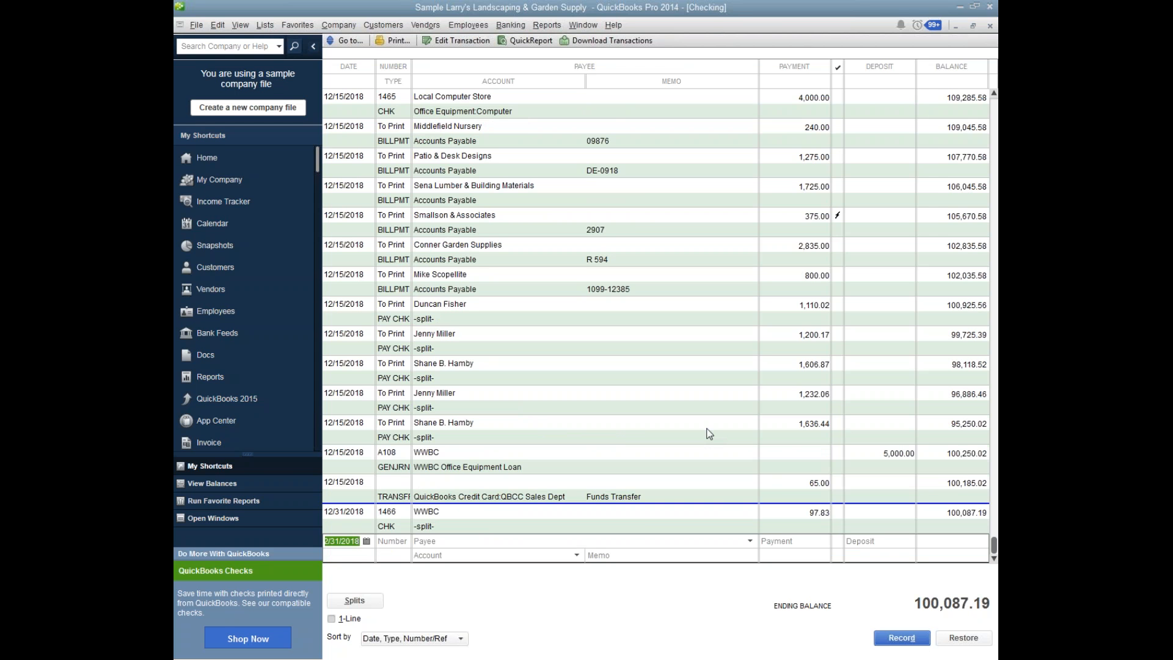
Open the cash-basis Balance Sheet and examine the WWBC Office Equipment Loan balance under Long Term Liabilities.
{"action": "left_click", "coordinate": [579, 28]}
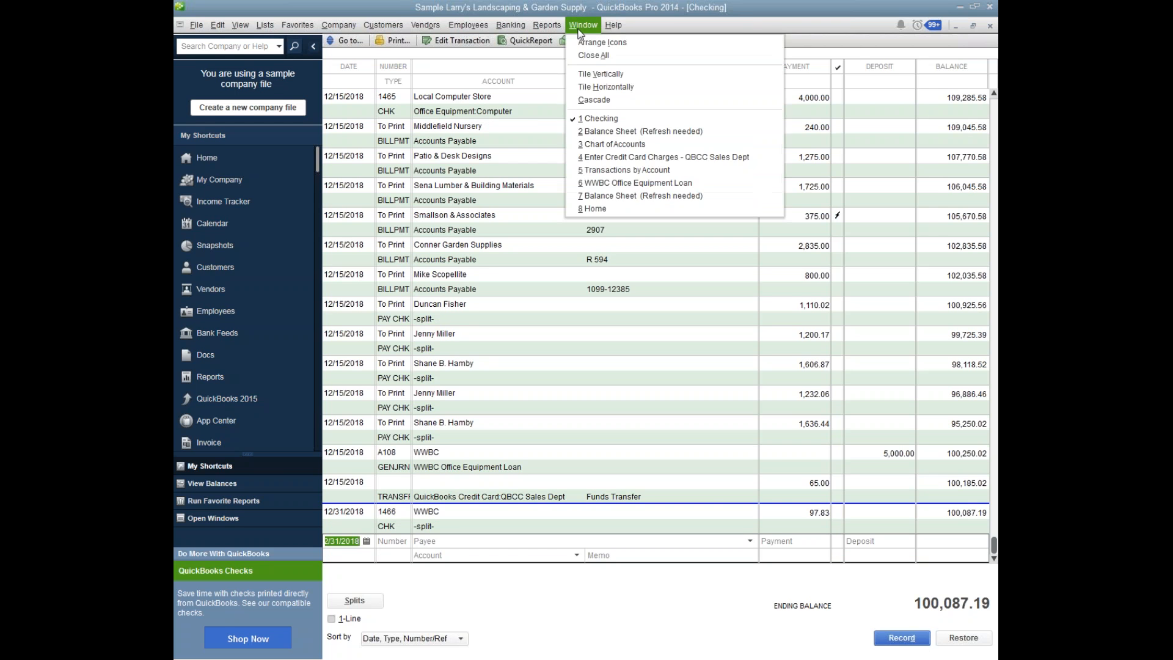
{"action": "left_click", "coordinate": [603, 198]}
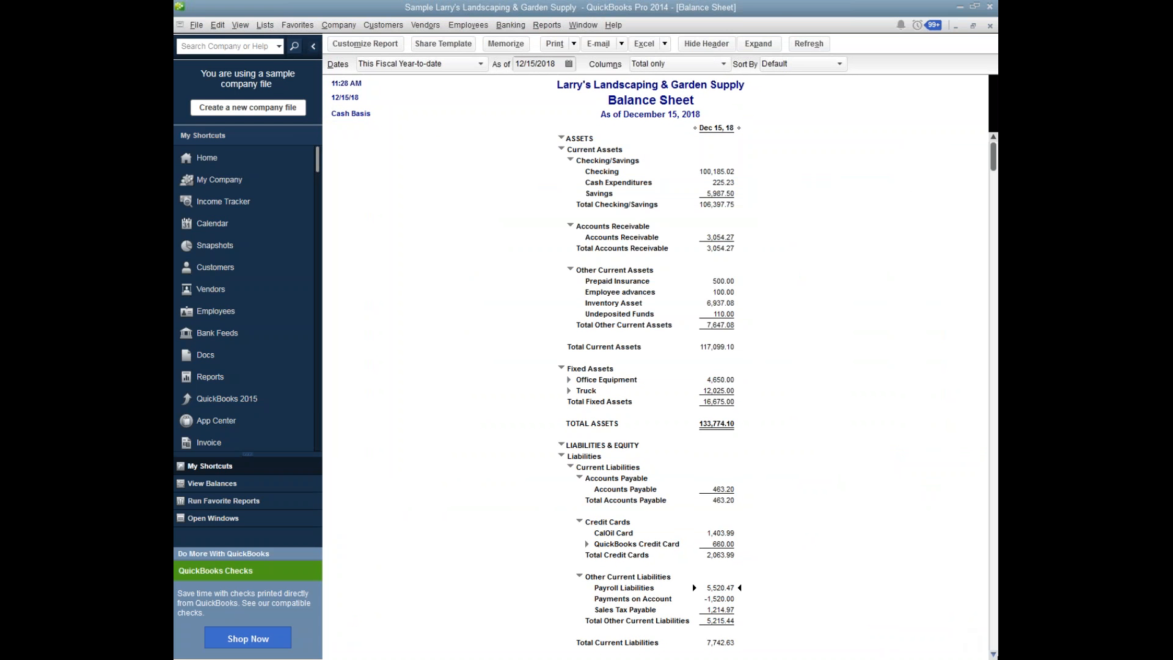
{"action": "left_click", "coordinate": [993, 654]}
{"action": "left_click", "coordinate": [994, 654]}
{"action": "left_click", "coordinate": [993, 654]}
{"action": "left_click", "coordinate": [994, 655]}
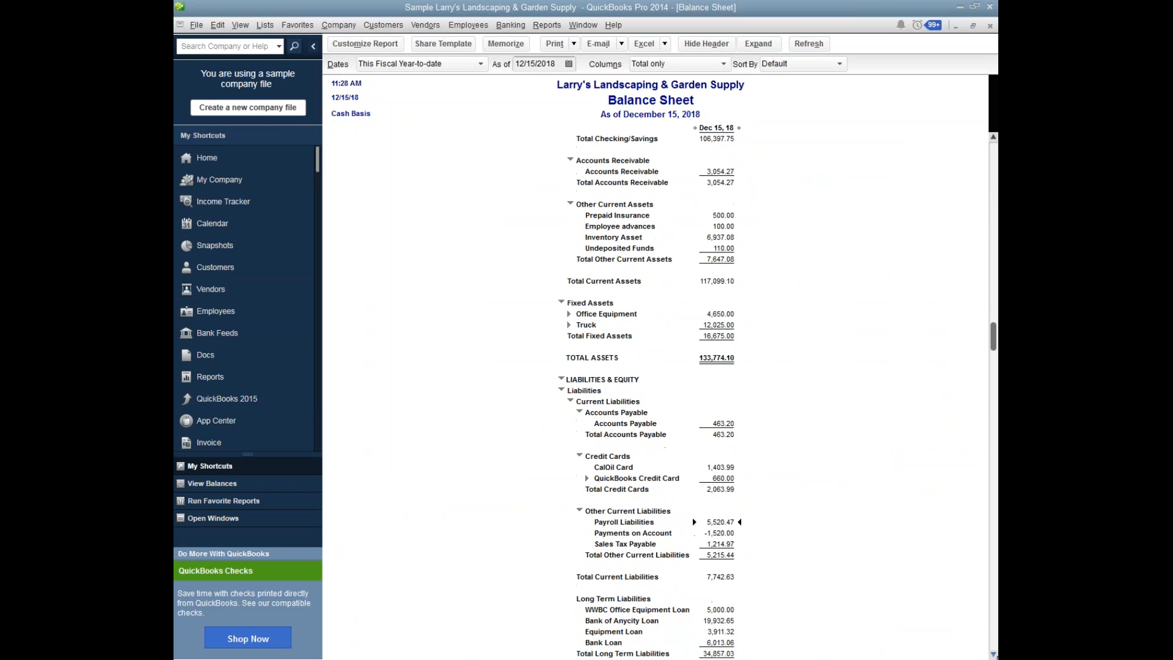
{"action": "left_click", "coordinate": [993, 655]}
{"action": "left_click", "coordinate": [993, 654]}
{"action": "left_click", "coordinate": [994, 654]}
{"action": "left_click", "coordinate": [993, 654]}
{"action": "left_click", "coordinate": [994, 654]}
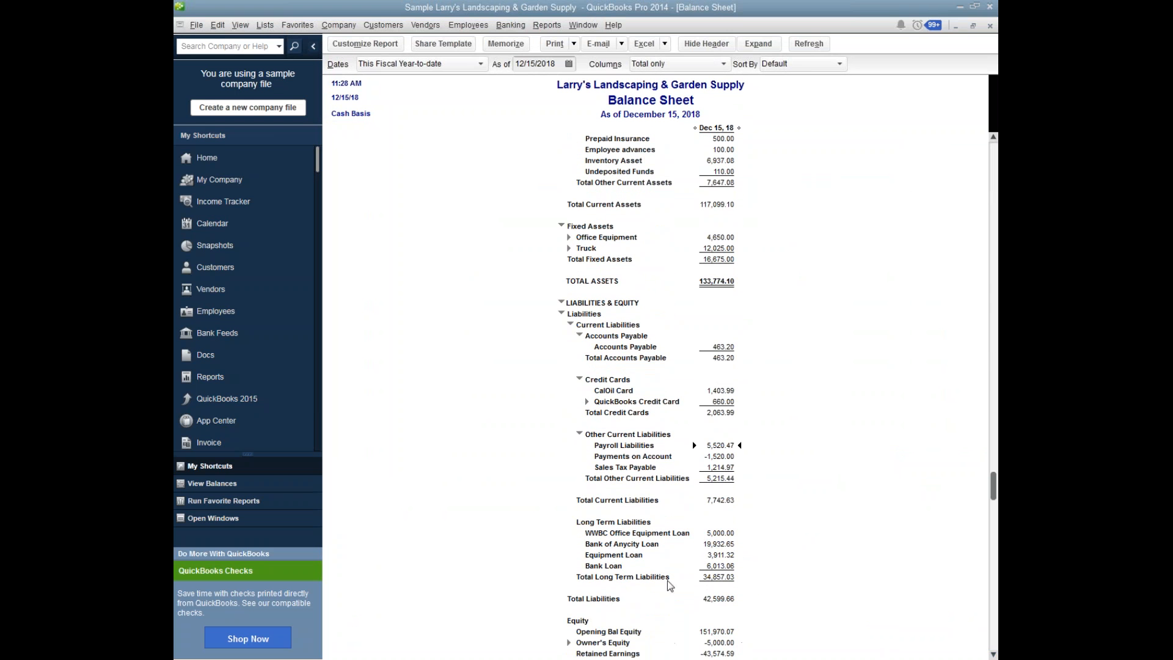
Set the Balance Sheet's as-of date to 12/31/2018.
{"action": "left_click", "coordinate": [569, 64]}
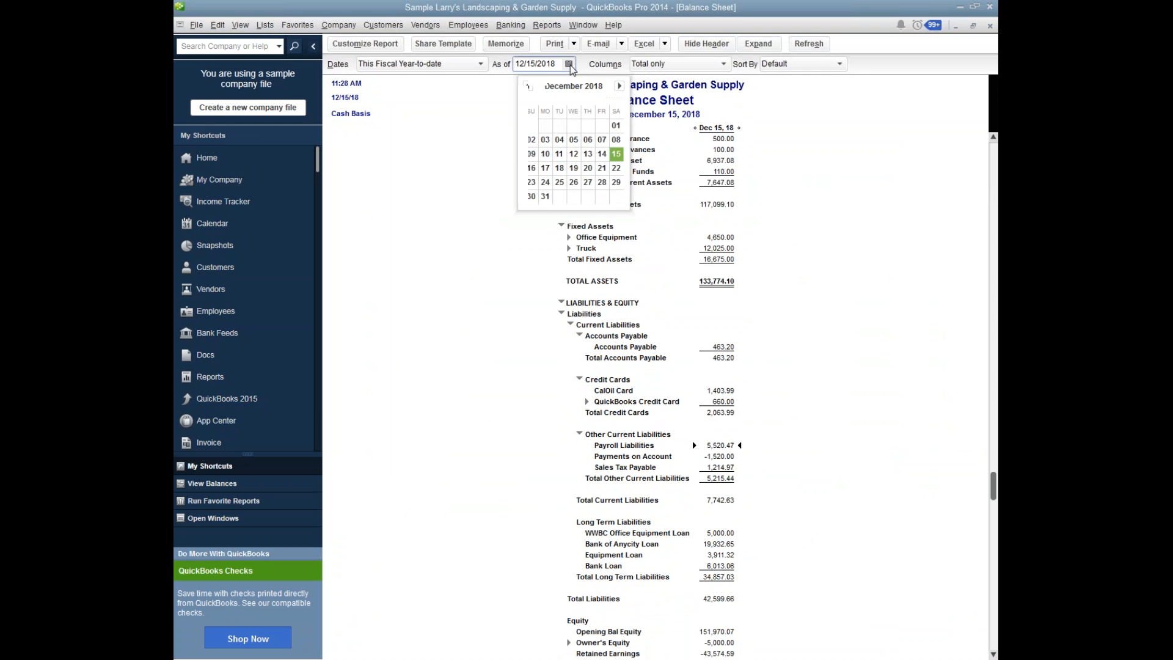
{"action": "left_click", "coordinate": [550, 198]}
{"action": "key", "text": "Tab"}
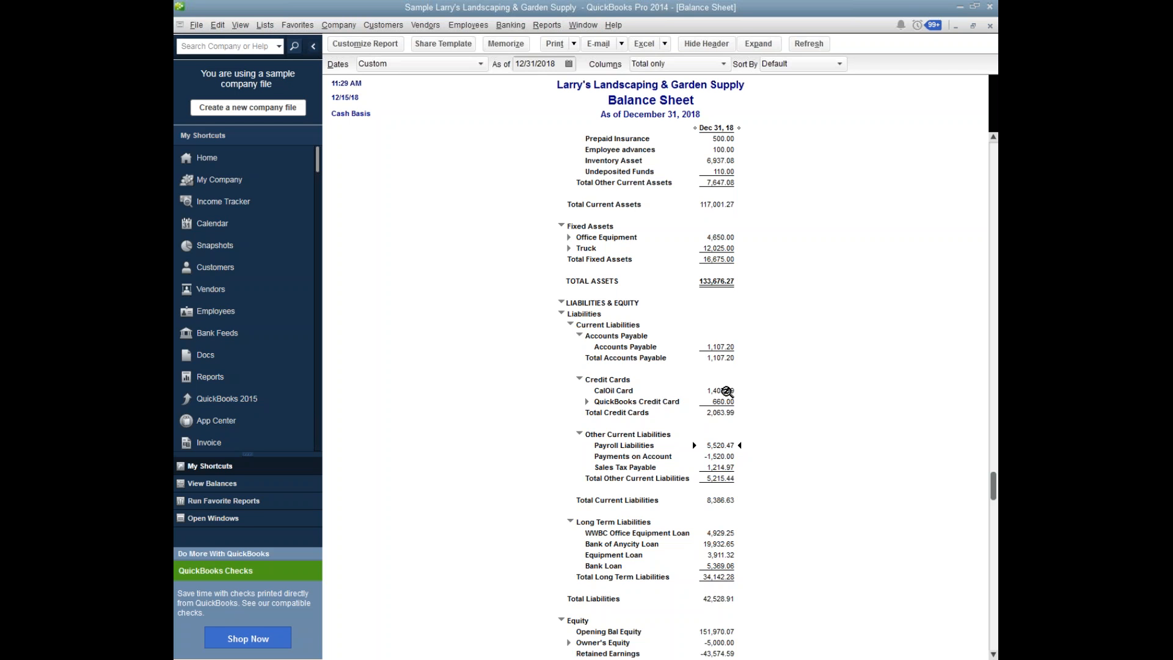
Drill down from the WWBC Office Equipment Loan balance to its check, examine the split, and return to the Balance Sheet.
{"action": "double_click", "coordinate": [725, 536]}
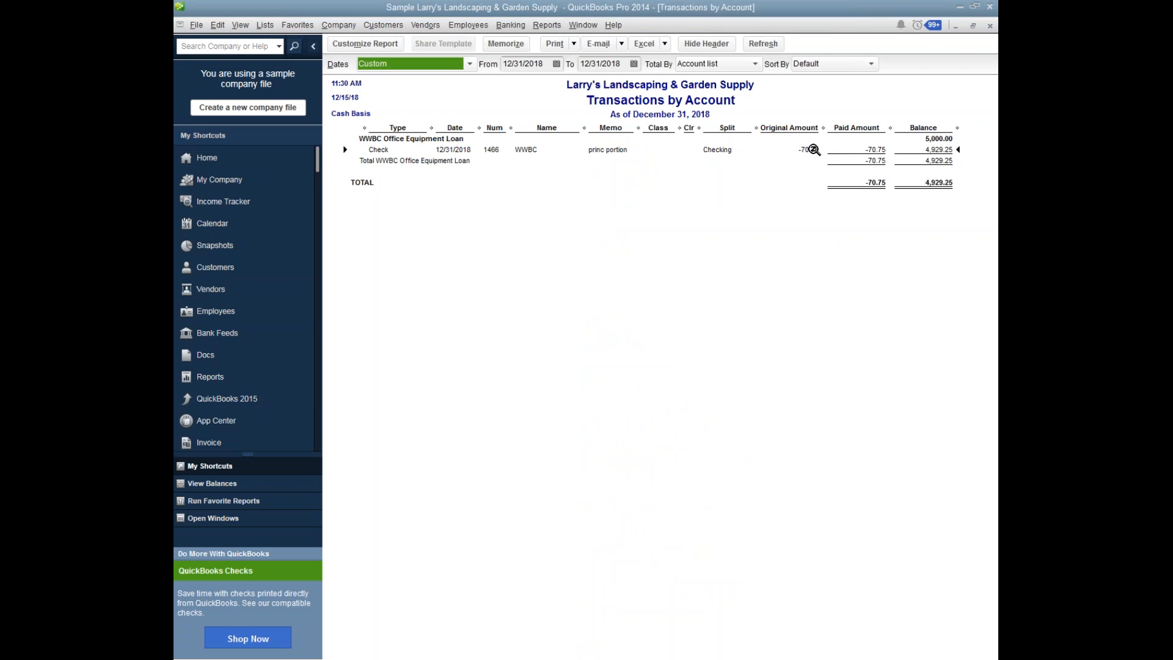
{"action": "double_click", "coordinate": [814, 150]}
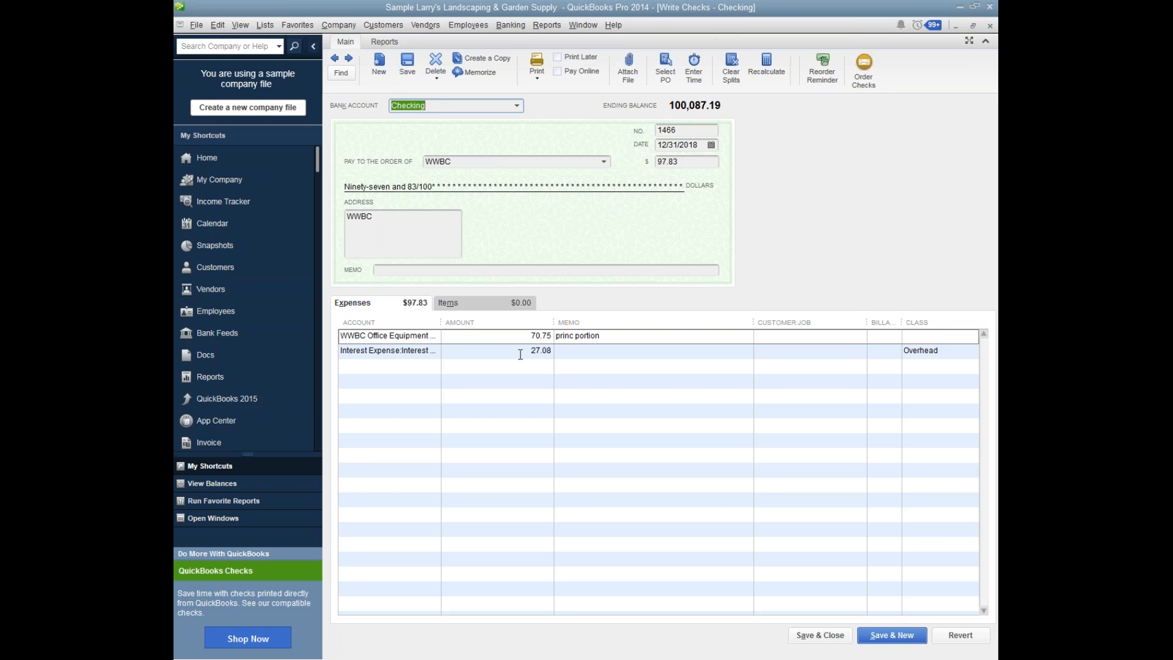
{"action": "left_click", "coordinate": [989, 25]}
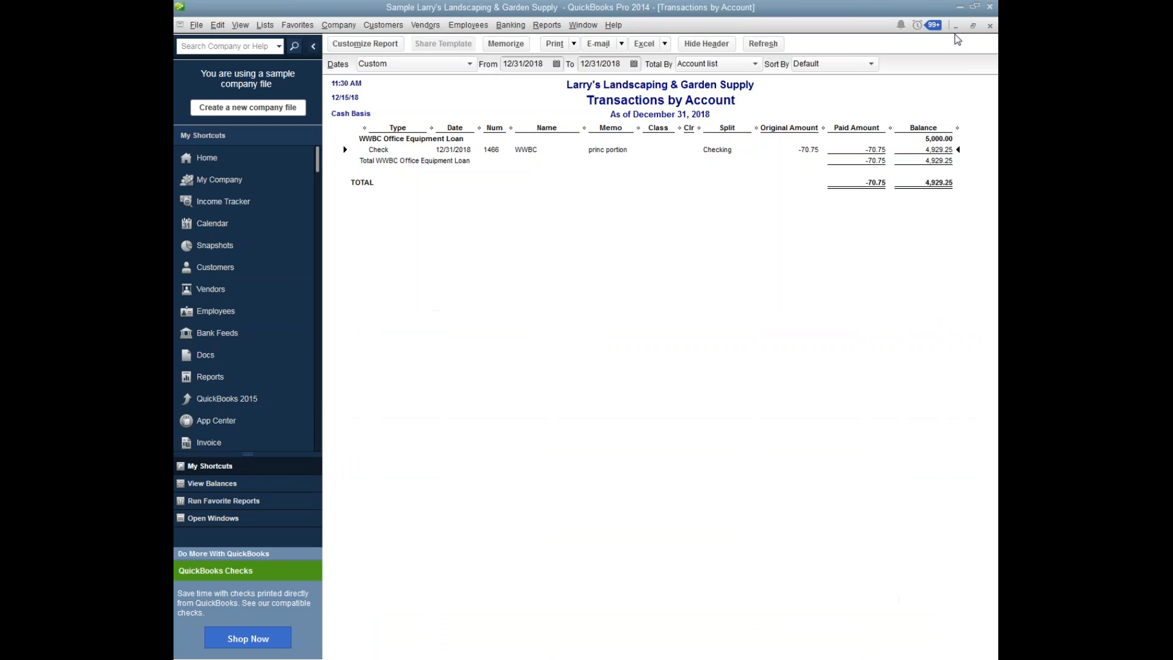
{"action": "left_click", "coordinate": [990, 26]}
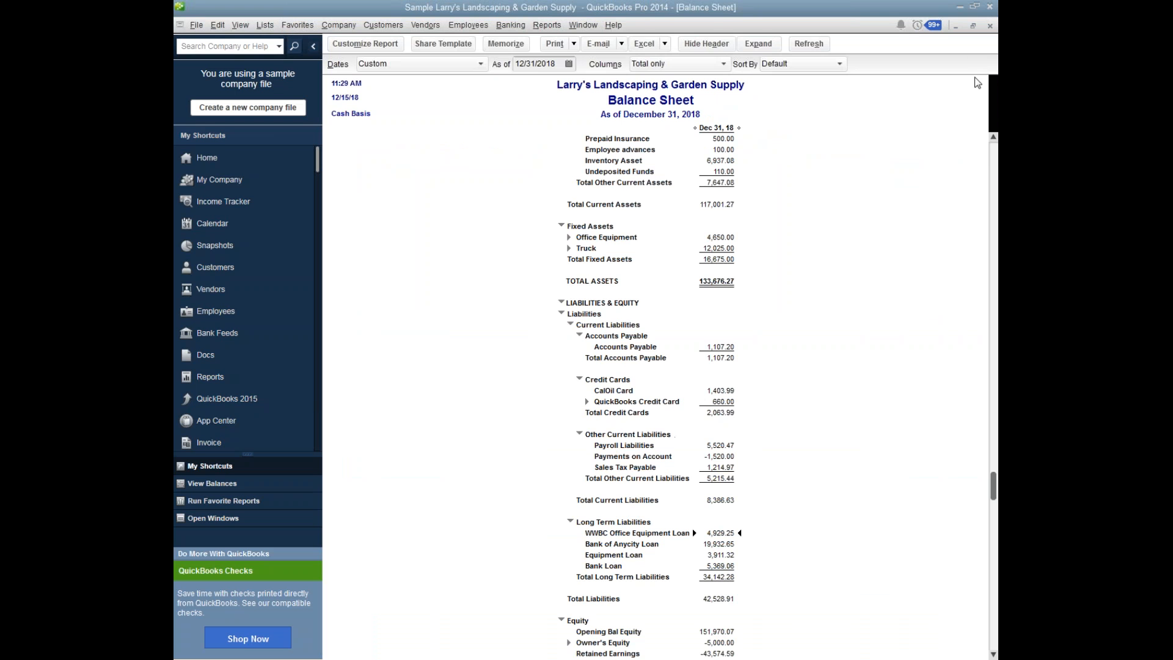
{"action": "left_click", "coordinate": [994, 158]}
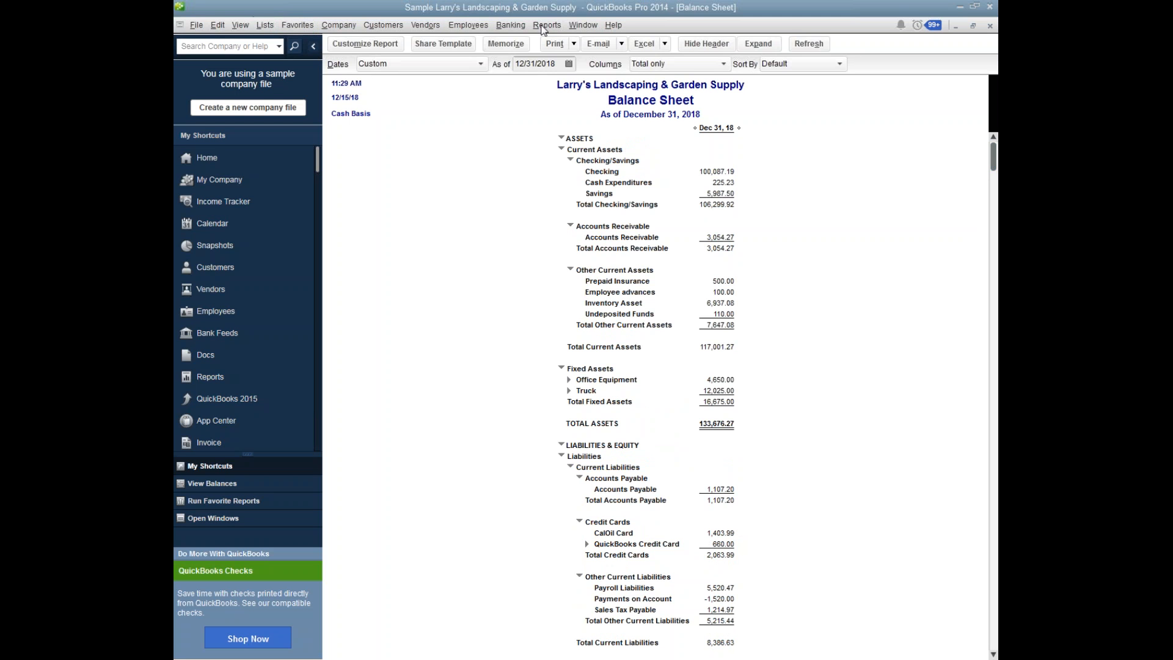
Switch to the open Checking register and start a new check in the blank entry at its end.
{"action": "left_click", "coordinate": [582, 25]}
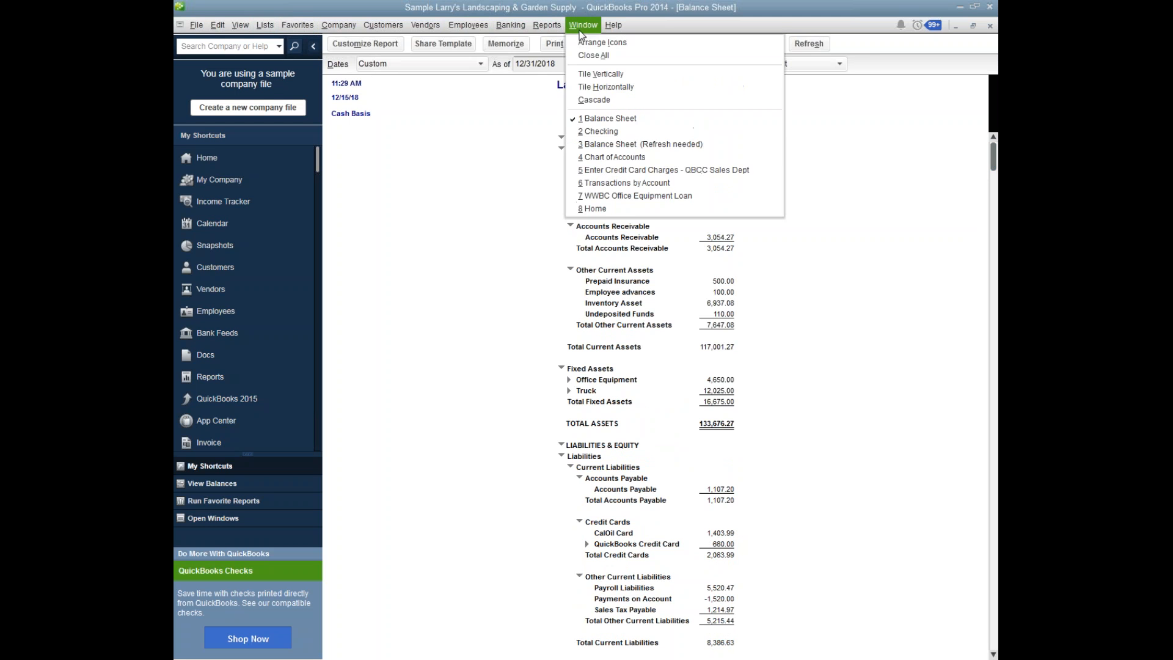
{"action": "left_click", "coordinate": [601, 136]}
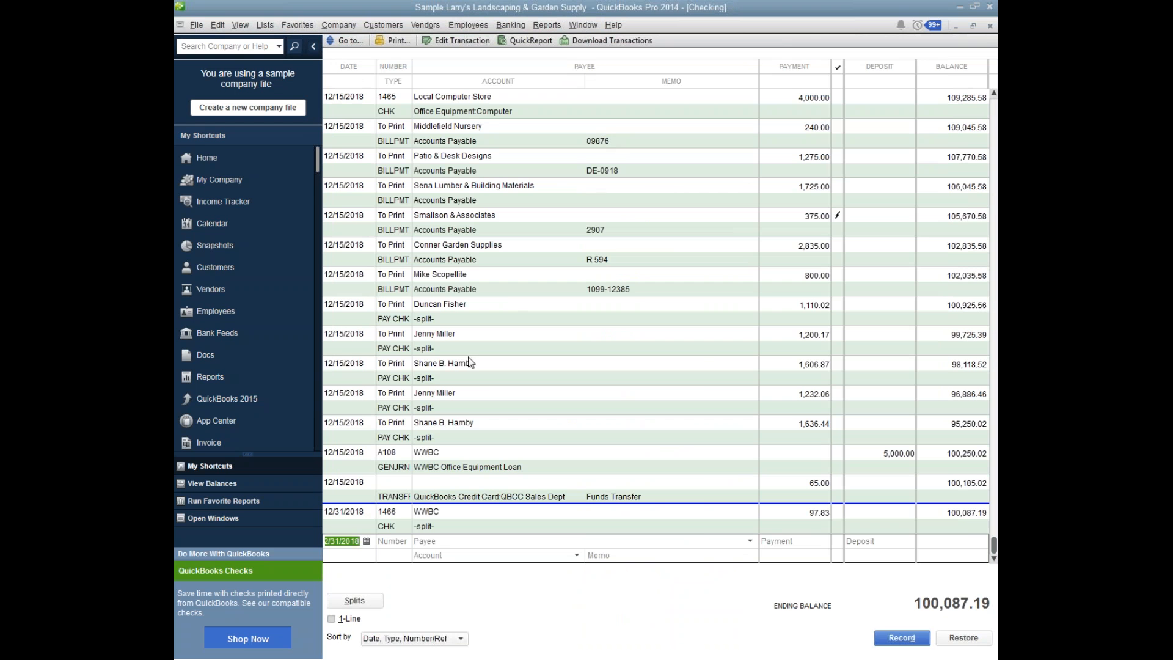
{"action": "left_click", "coordinate": [404, 543]}
{"action": "key", "text": "Tab"}
{"action": "type", "text": "C"}
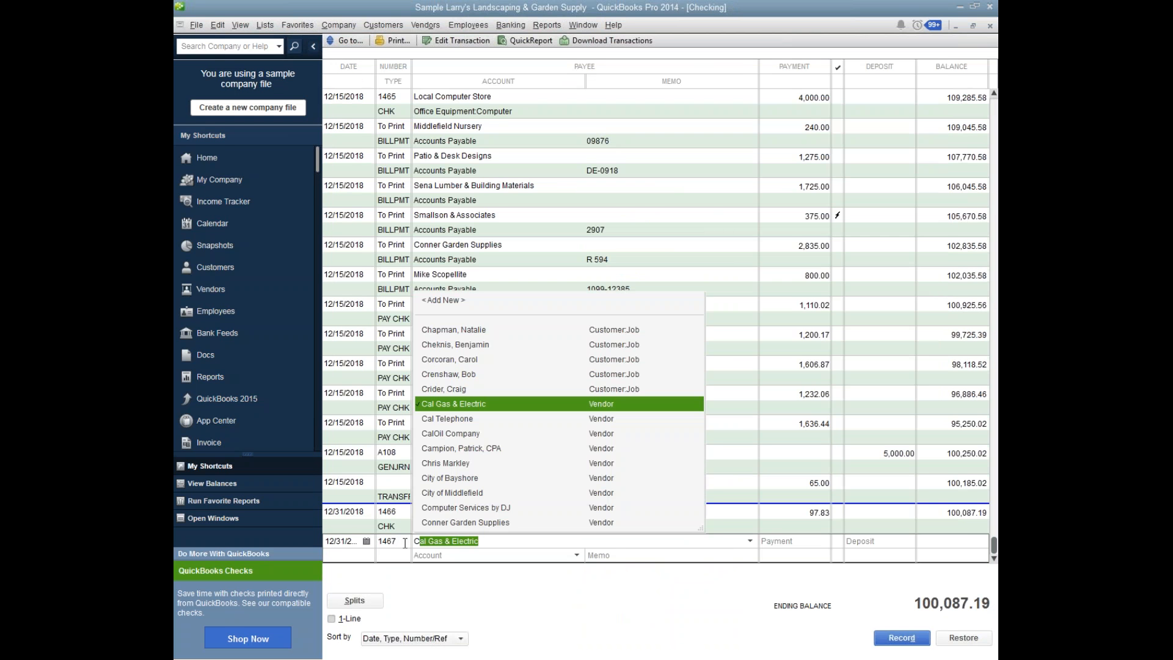
{"action": "key", "text": "BackSpace"}
{"action": "key", "text": "BackSpace"}
{"action": "type", "text": "A"}
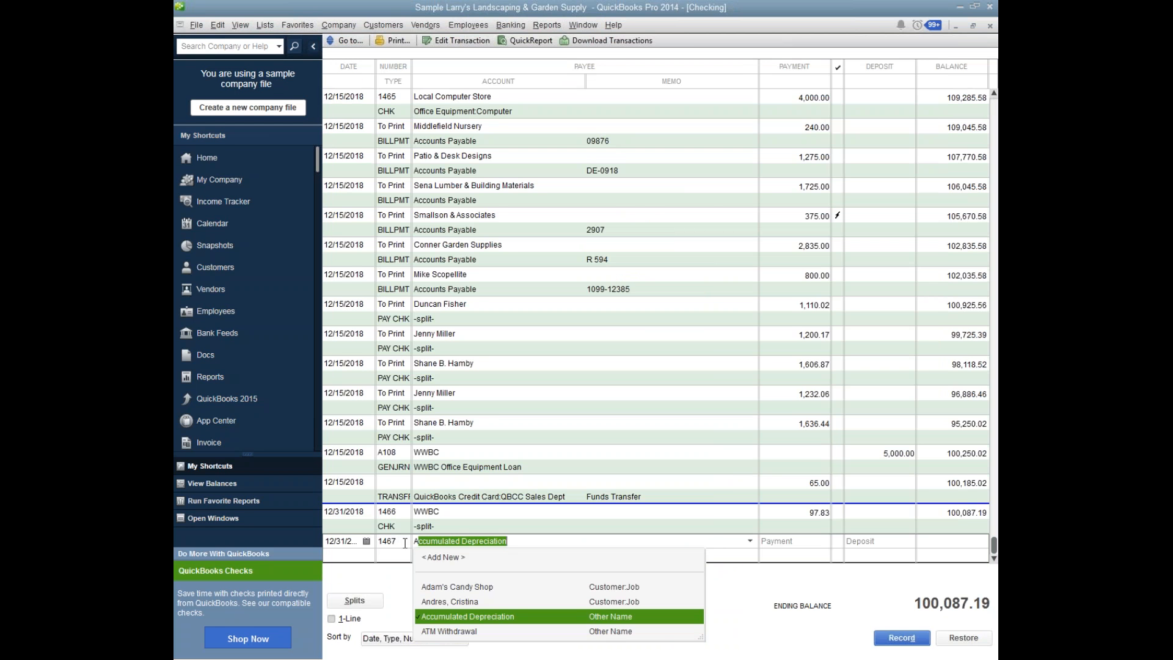
{"action": "key", "text": "BackSpace"}
{"action": "key", "text": "BackSpace"}
Leave the payee blank, set the new check's payment to 1,200.00 and open its splits.
{"action": "key", "text": "Tab"}
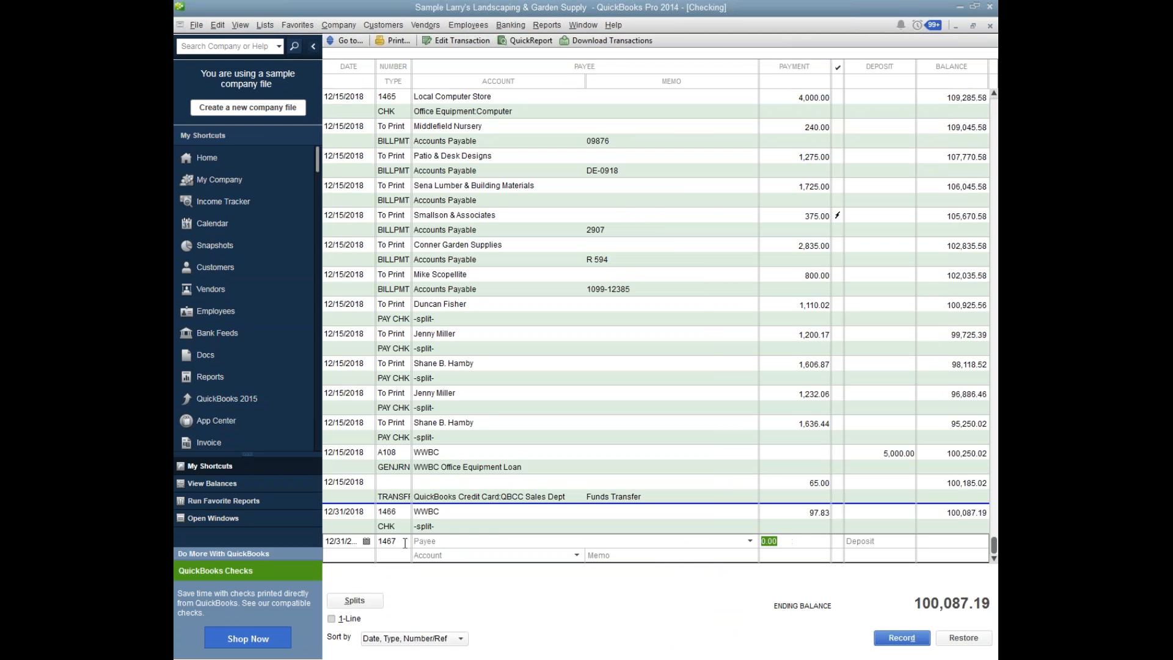
{"action": "type", "text": "12000"}
{"action": "left_click", "coordinate": [464, 553]}
{"action": "left_click", "coordinate": [364, 602]}
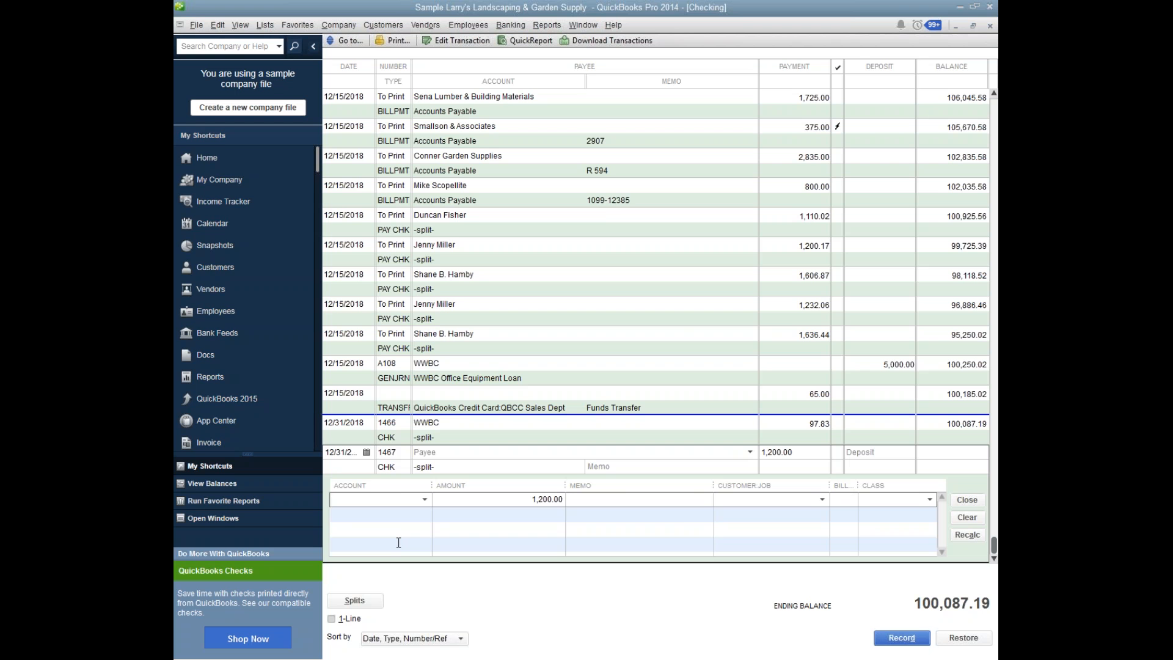
{"action": "type", "text": "Co"}
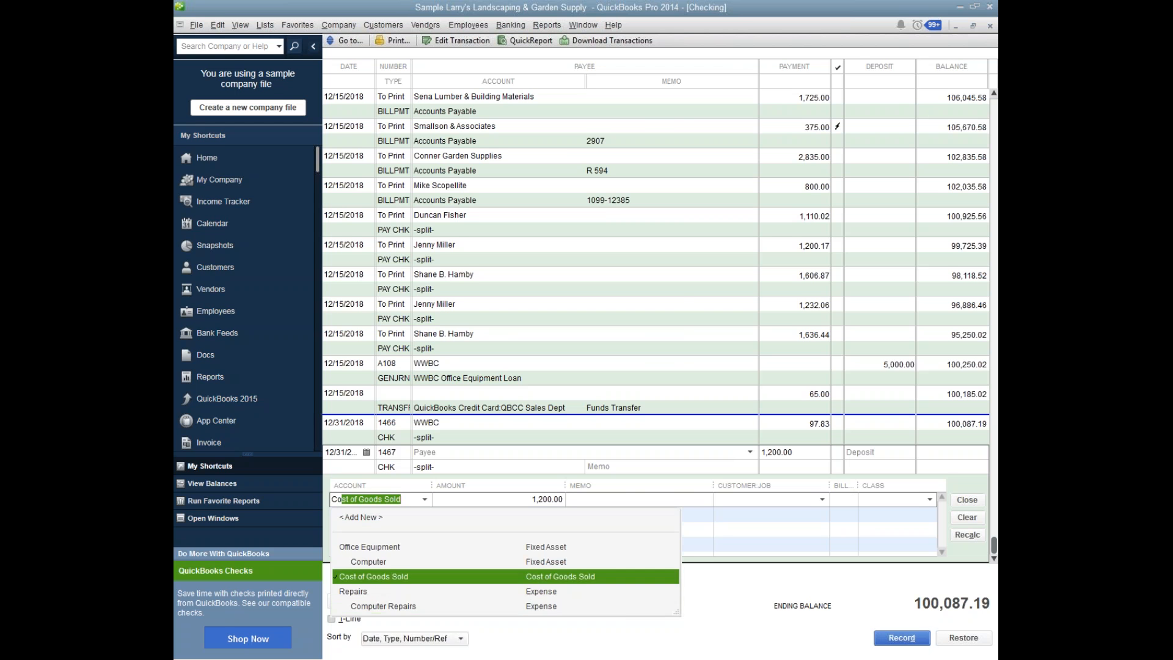
{"action": "key", "text": "BackSpace"}
{"action": "key", "text": "BackSpace"}
{"action": "key", "text": "BackSpace"}
Assign 200.00 of the payment to the Office Supplies expense account in the first split line.
{"action": "type", "text": "Office Equipment"}
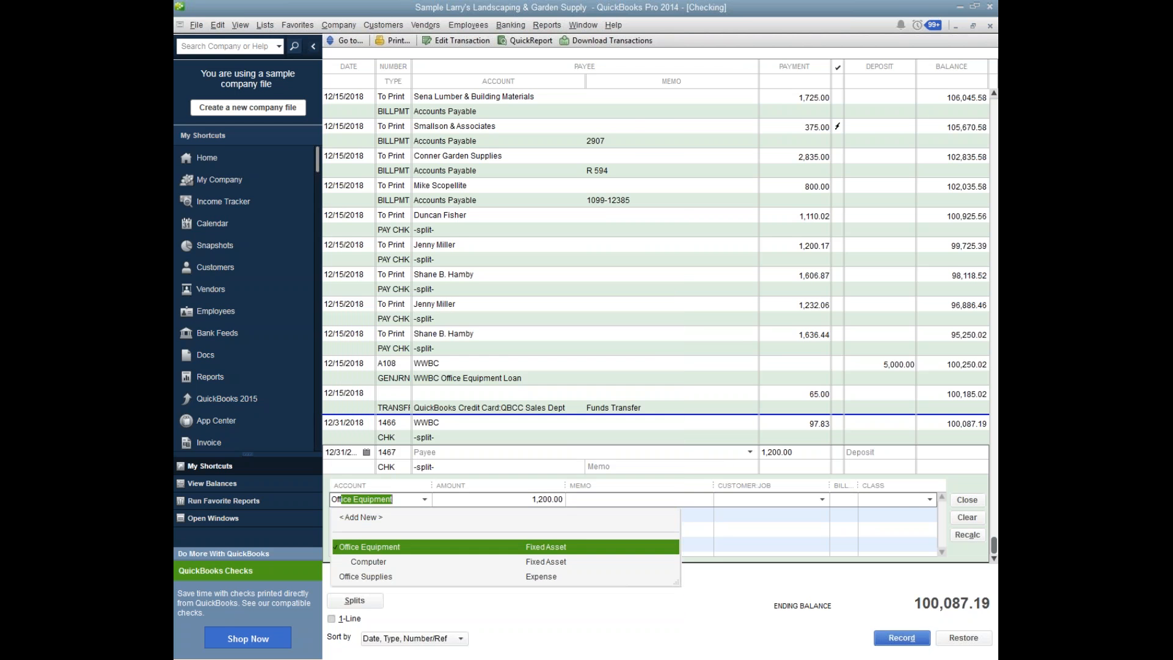
{"action": "key", "text": "Down"}
{"action": "key", "text": "Down"}
{"action": "key", "text": "Tab"}
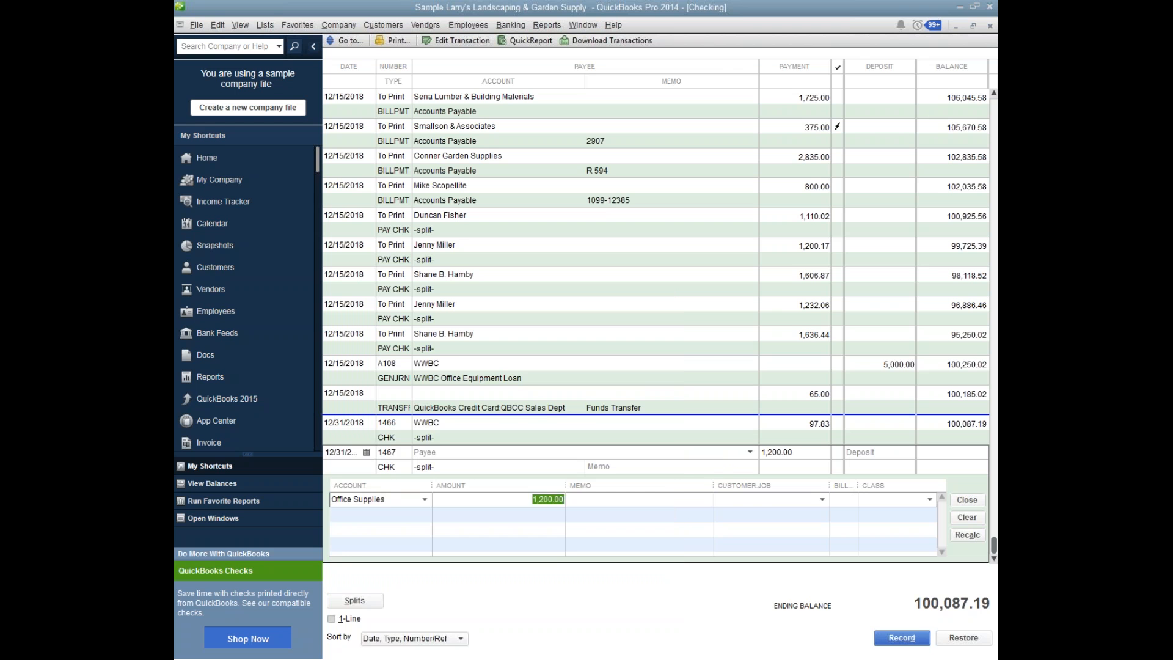
{"action": "type", "text": "200"}
{"action": "key", "text": "Tab"}
{"action": "key", "text": "Tab"}
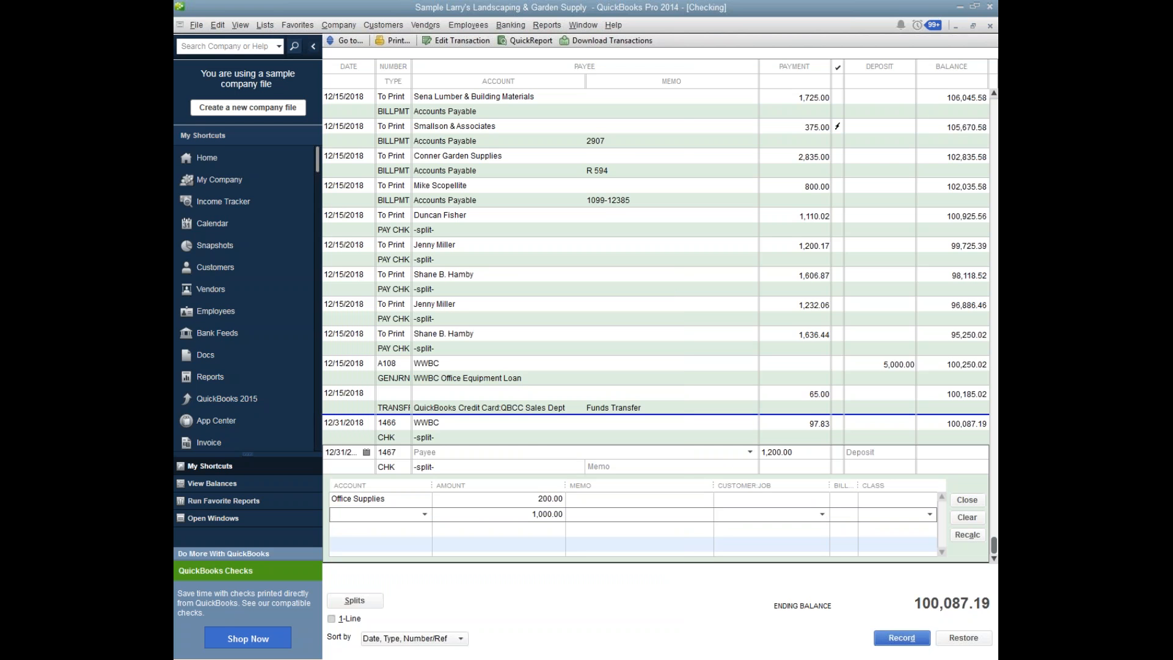
Assign 600.00 to the Insurance expense account in the second split line.
{"action": "type", "text": "Insurance"}
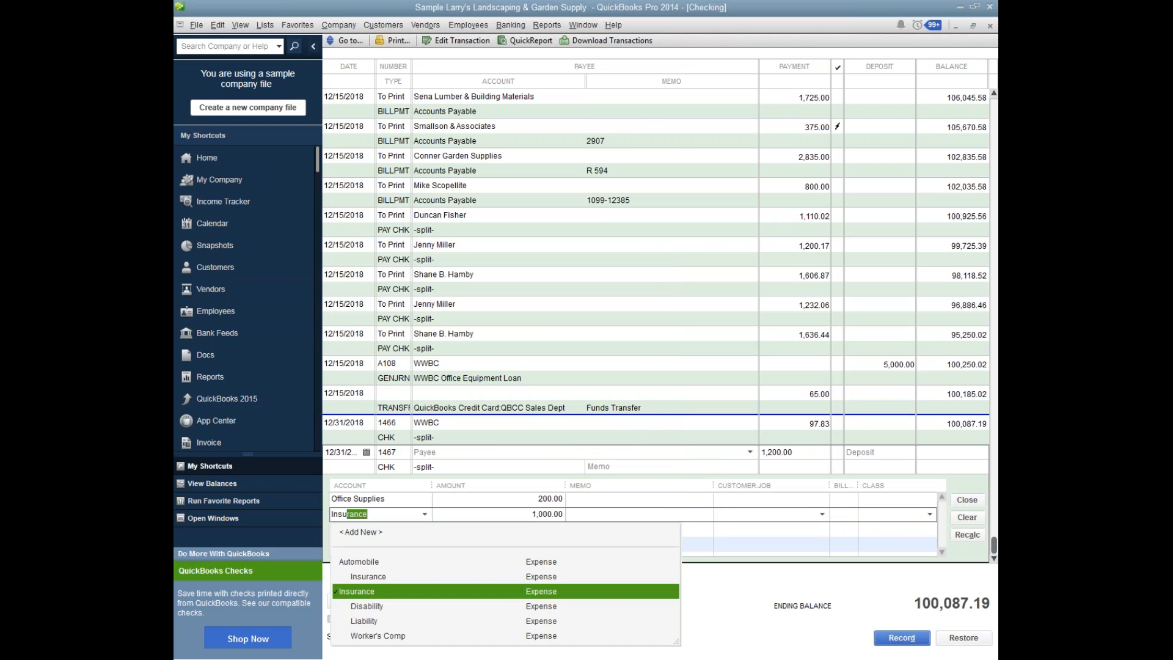
{"action": "key", "text": "Tab"}
{"action": "key", "text": "Tab"}
{"action": "key", "text": "shift+Tab"}
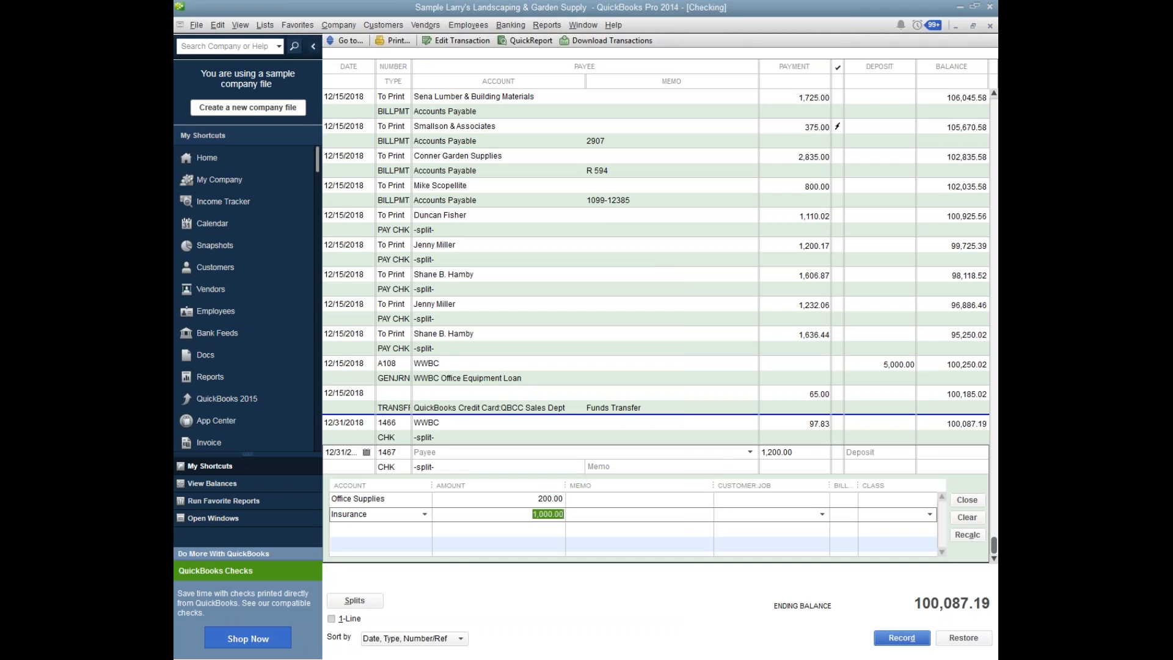
{"action": "type", "text": "600"}
{"action": "key", "text": "Tab"}
{"action": "key", "text": "Tab"}
Assign the remaining split amount to the Fuel subaccount of Automobile and record the check.
{"action": "type", "text": "Aut"}
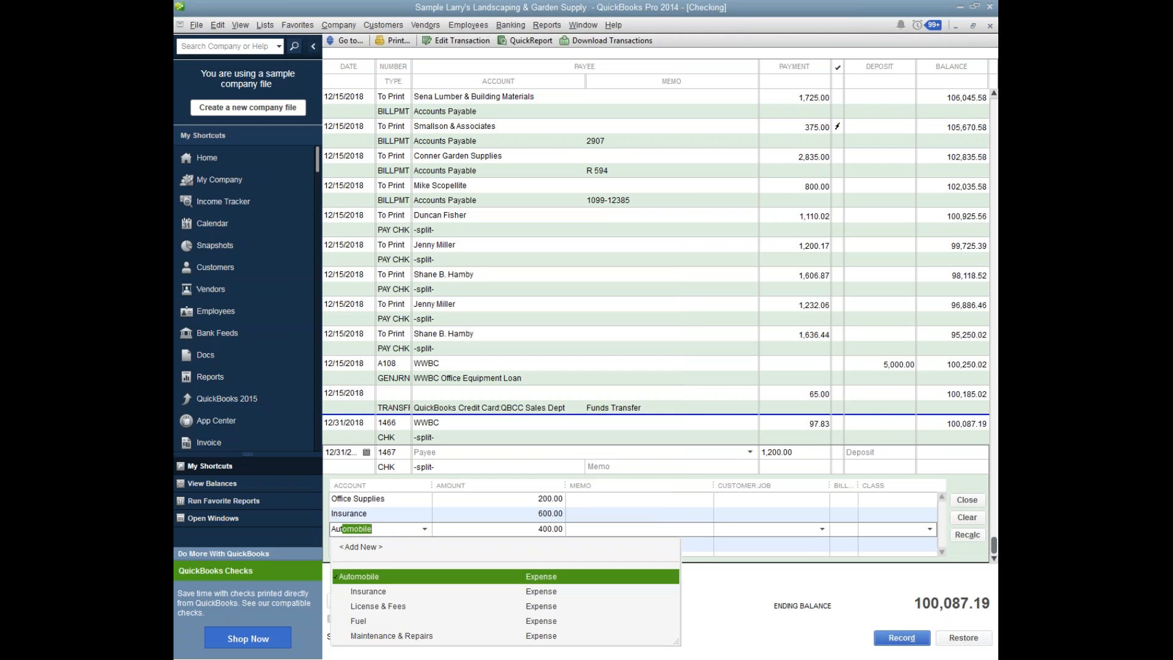
{"action": "left_click", "coordinate": [369, 620]}
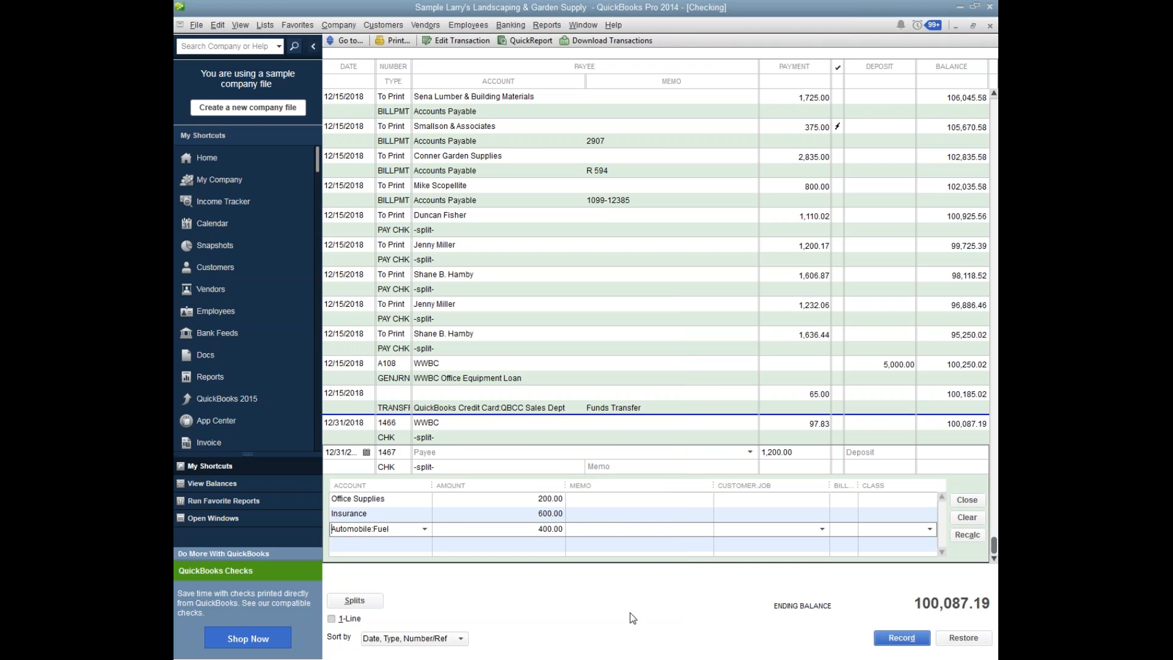
{"action": "left_click", "coordinate": [907, 642]}
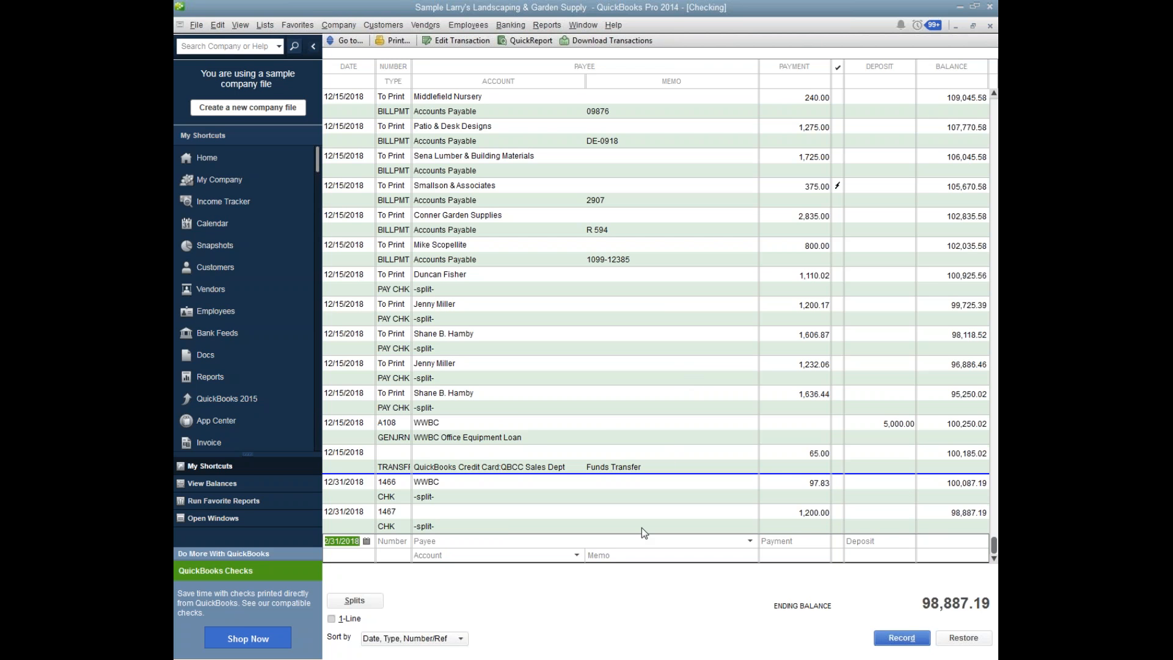
Close the Checking register and examine the Ending Balance column of the WWBC loan amortization table in Excel before returning to QuickBooks.
{"action": "left_click", "coordinate": [511, 530]}
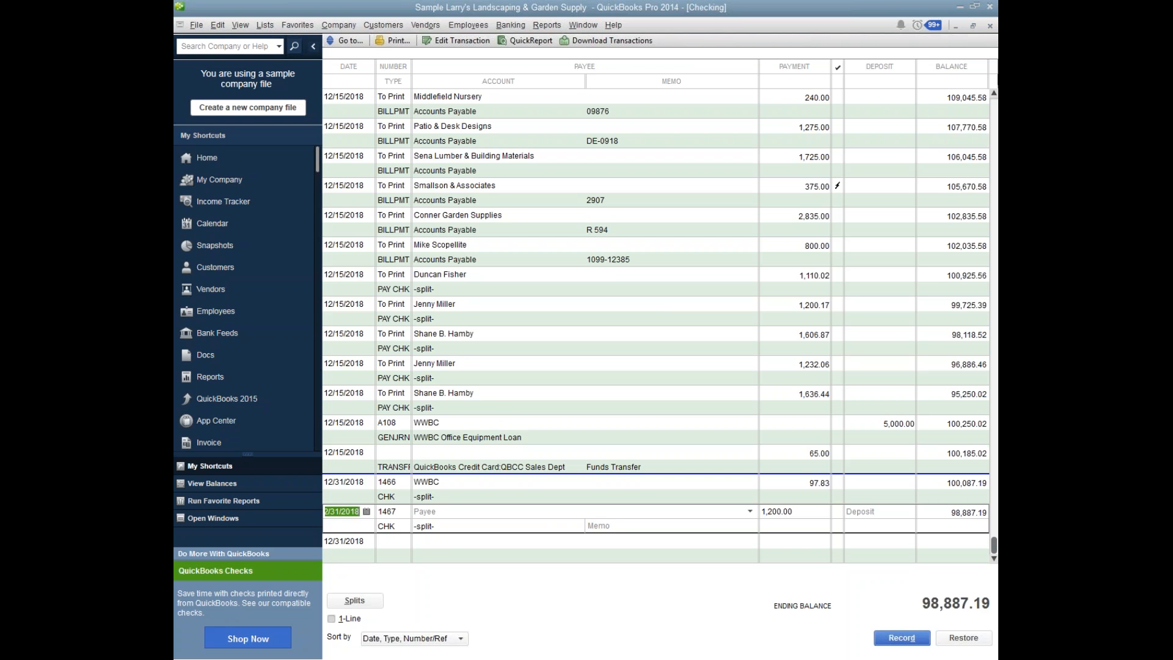
{"action": "left_click", "coordinate": [989, 26]}
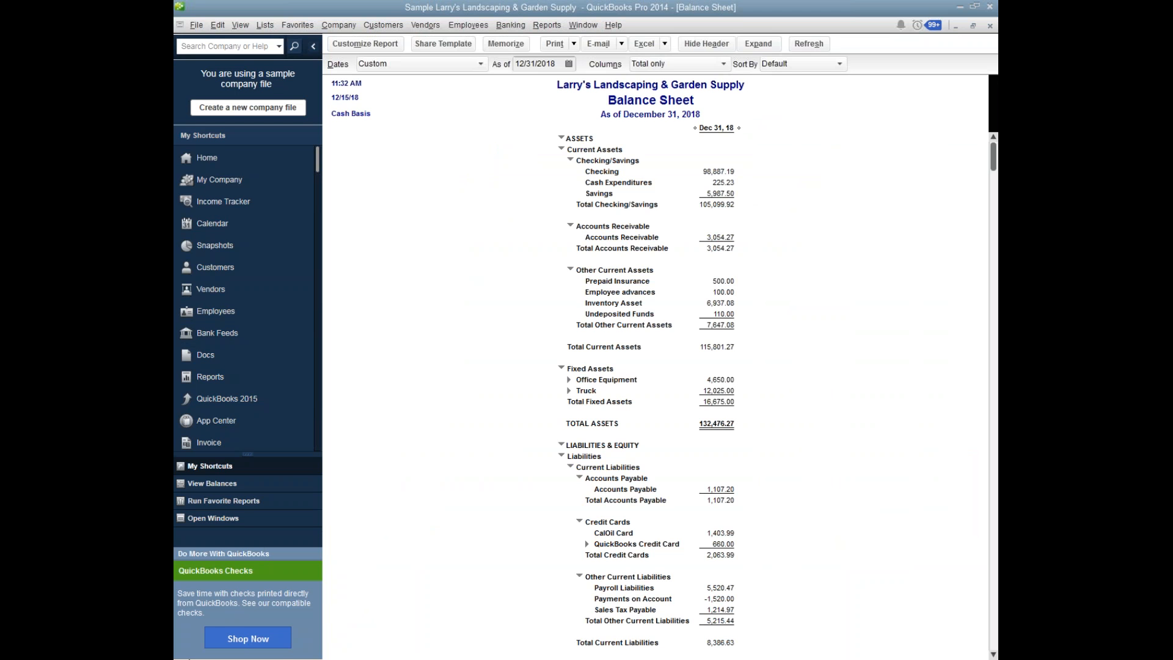
{"action": "left_click", "coordinate": [189, 659]}
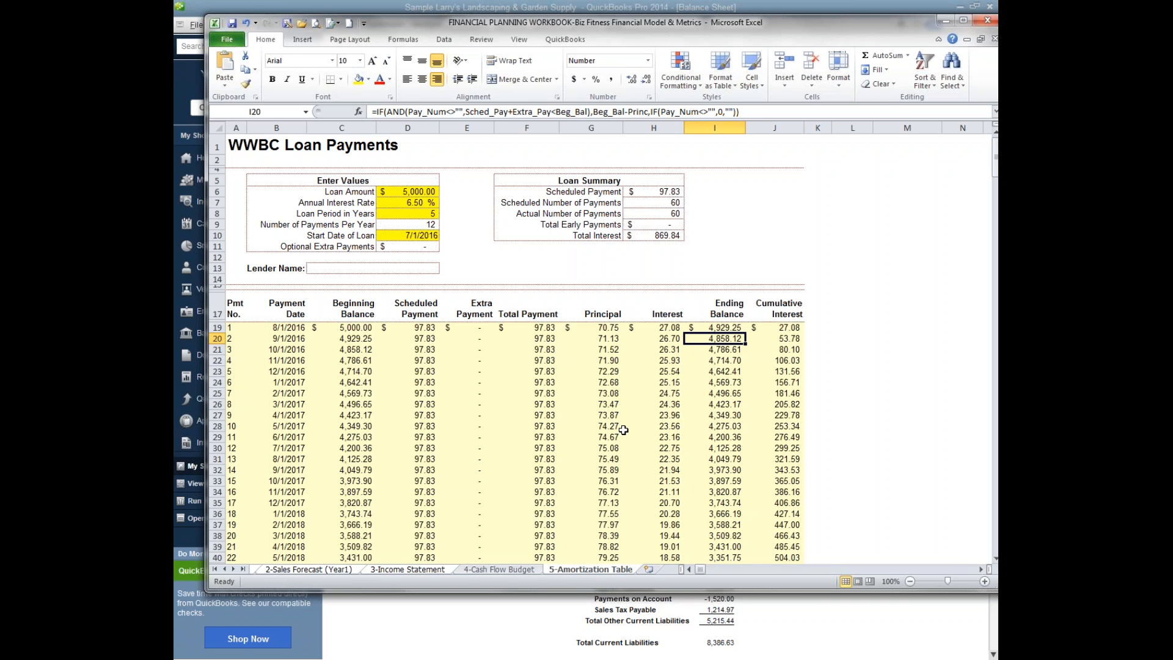
{"action": "left_click", "coordinate": [725, 373]}
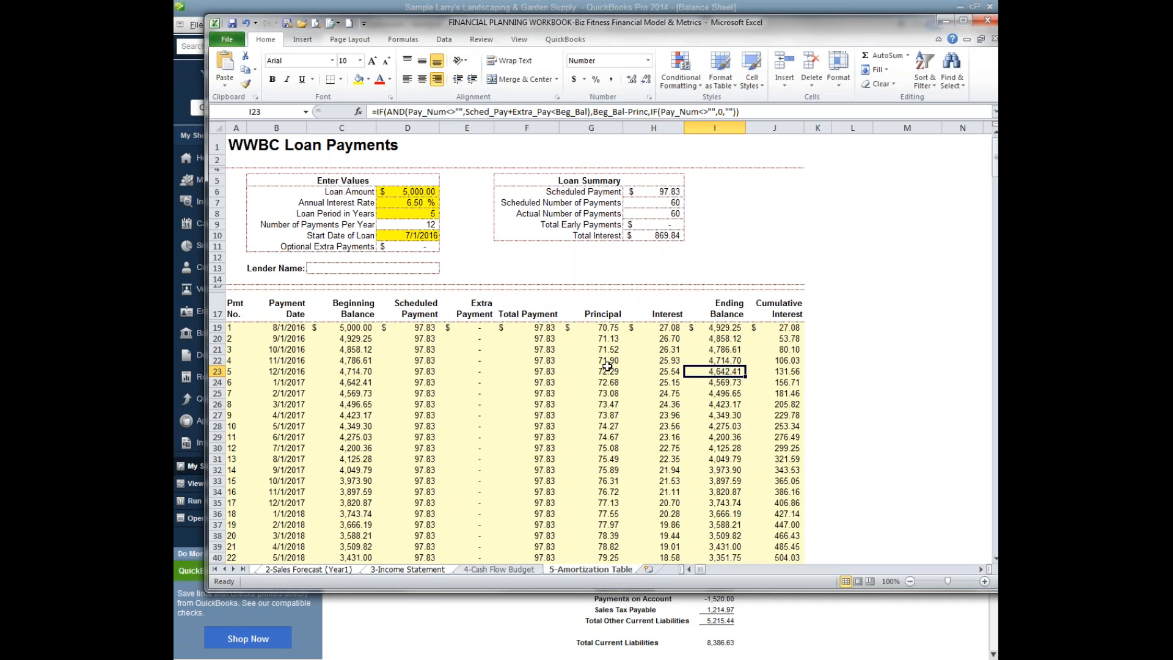
{"action": "left_click", "coordinate": [760, 8]}
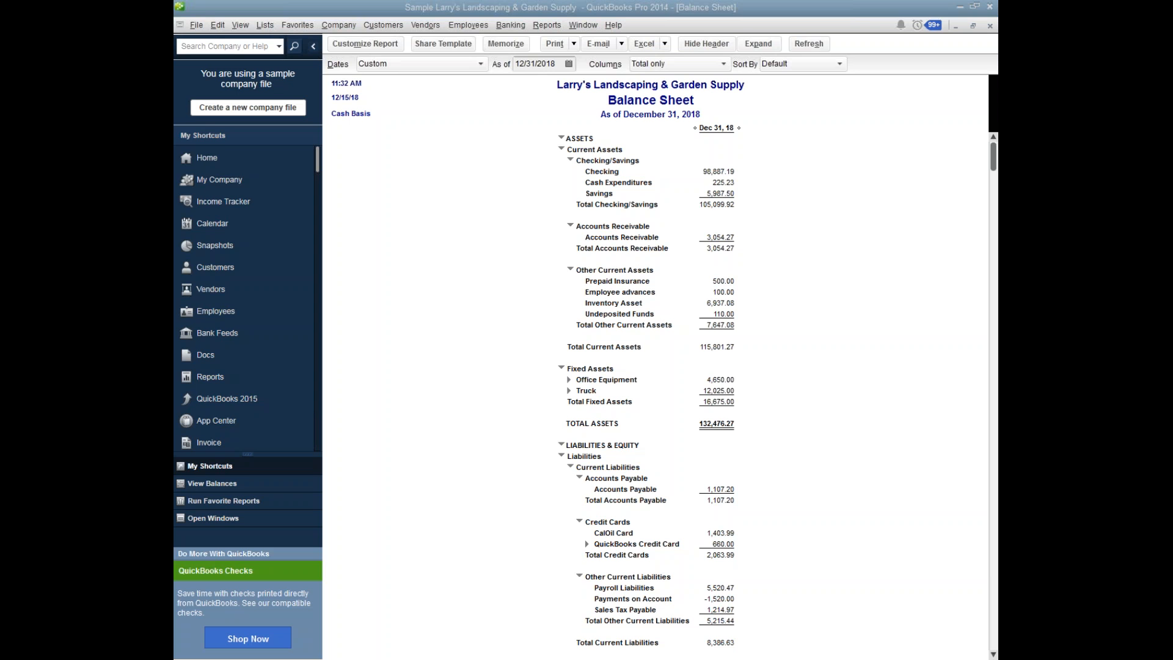
Close both open Balance Sheet reports without memorizing the modified settings.
{"action": "left_click", "coordinate": [991, 26]}
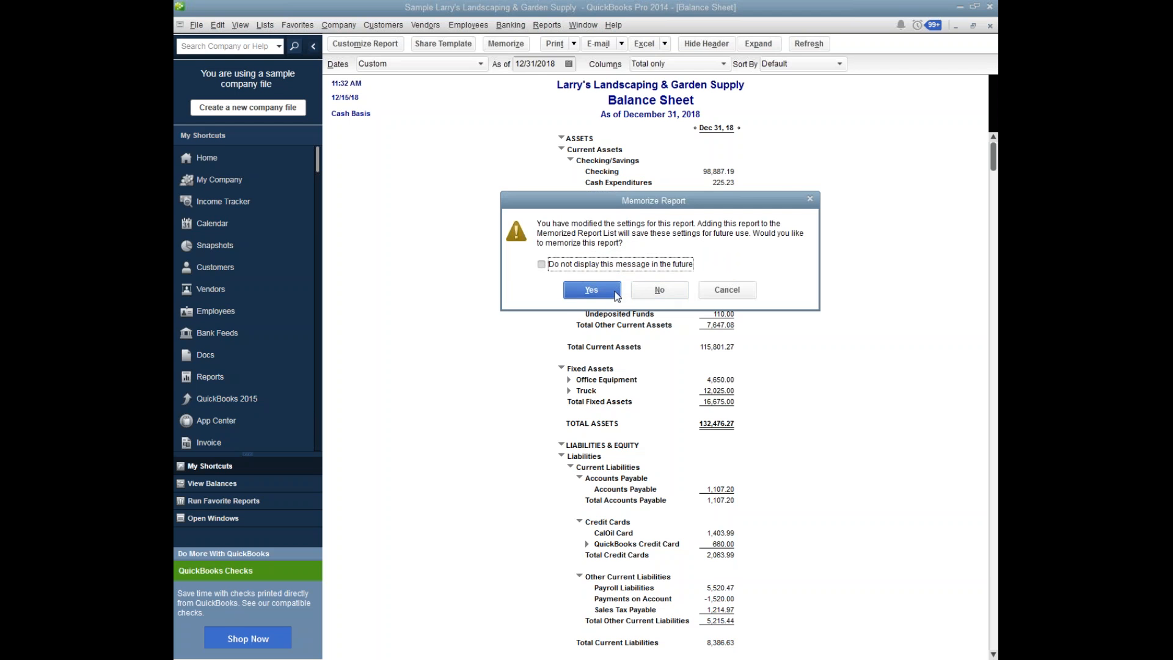
{"action": "left_click", "coordinate": [657, 290]}
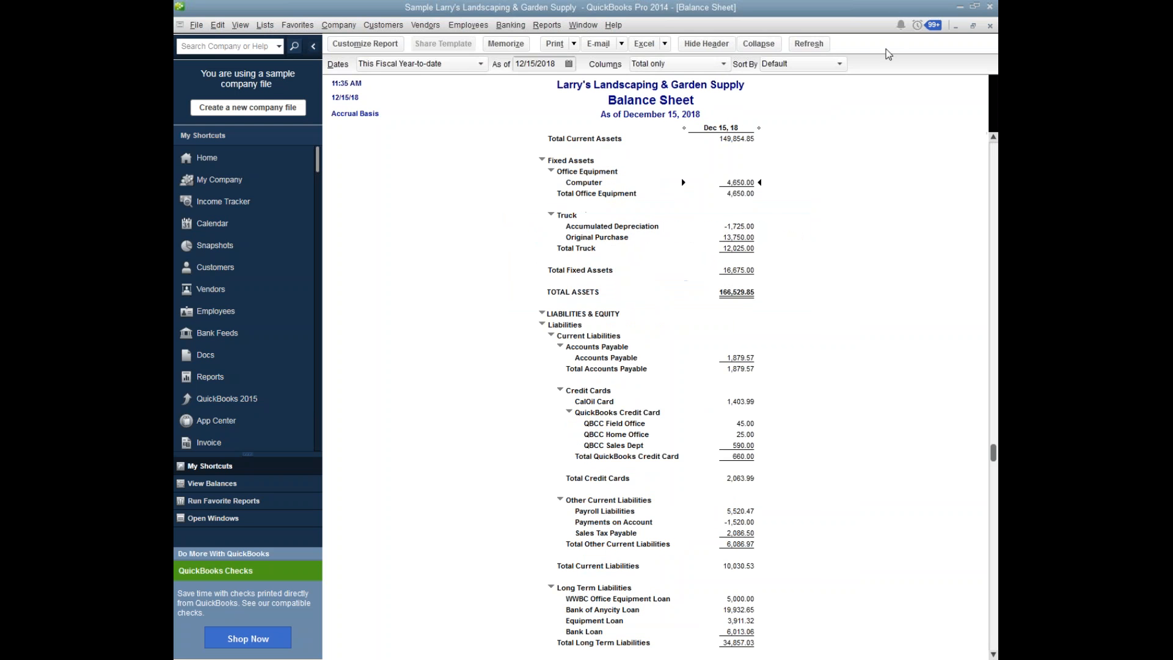
{"action": "left_click", "coordinate": [990, 26]}
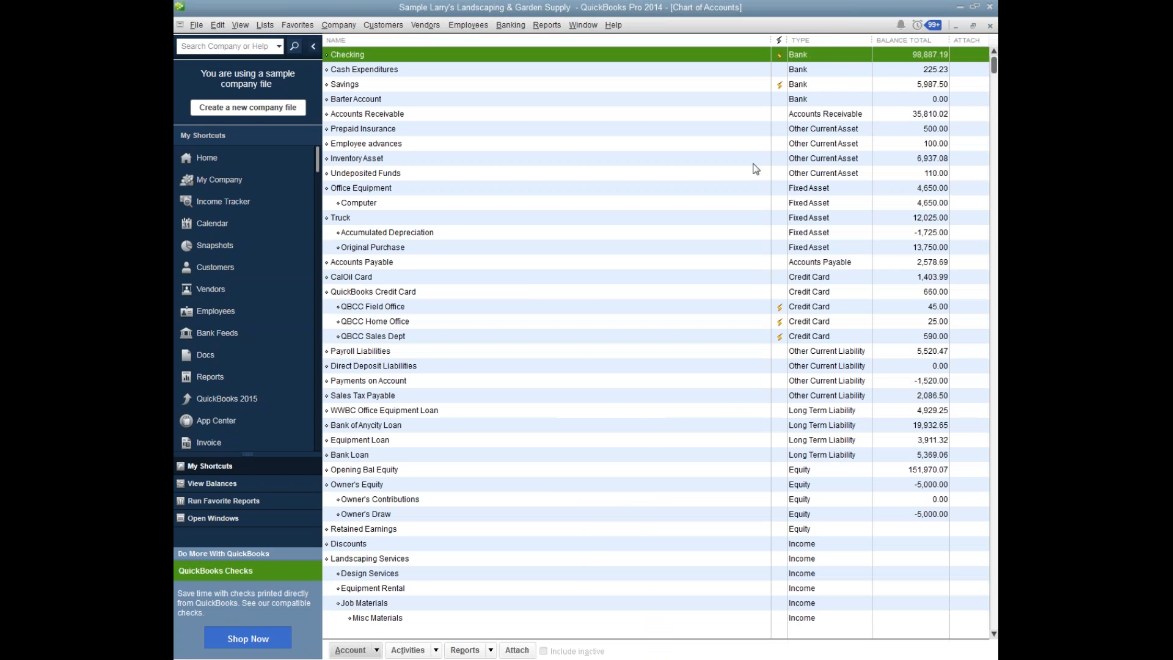
{"action": "left_click", "coordinate": [450, 339]}
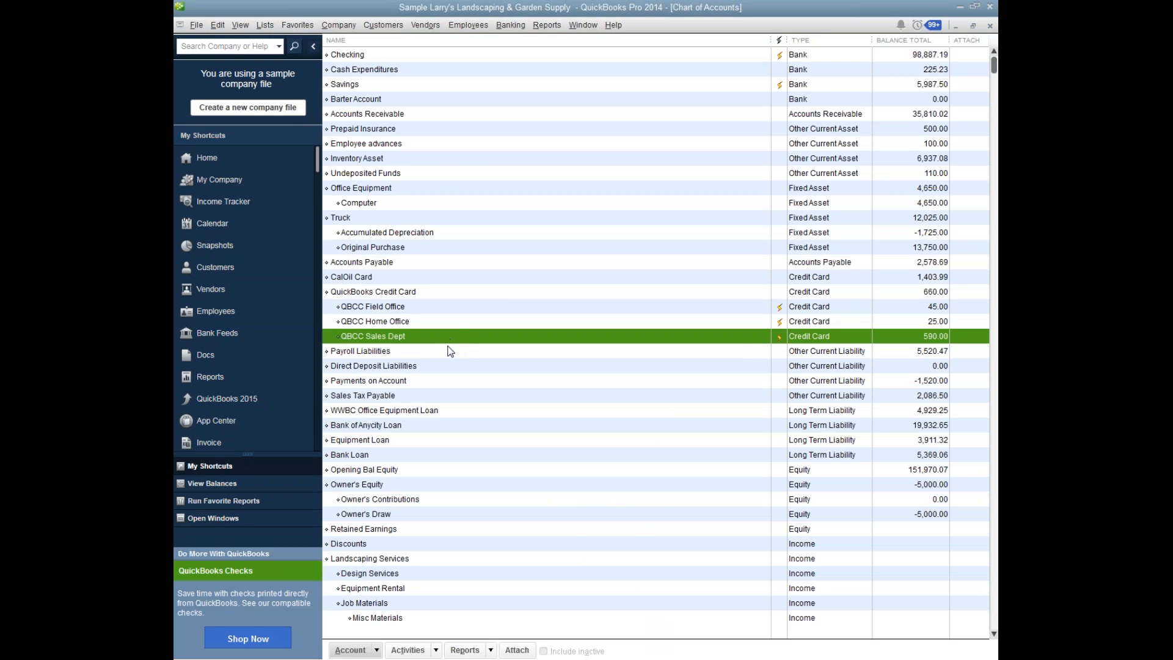
{"action": "left_click", "coordinate": [451, 353]}
{"action": "left_click", "coordinate": [449, 383]}
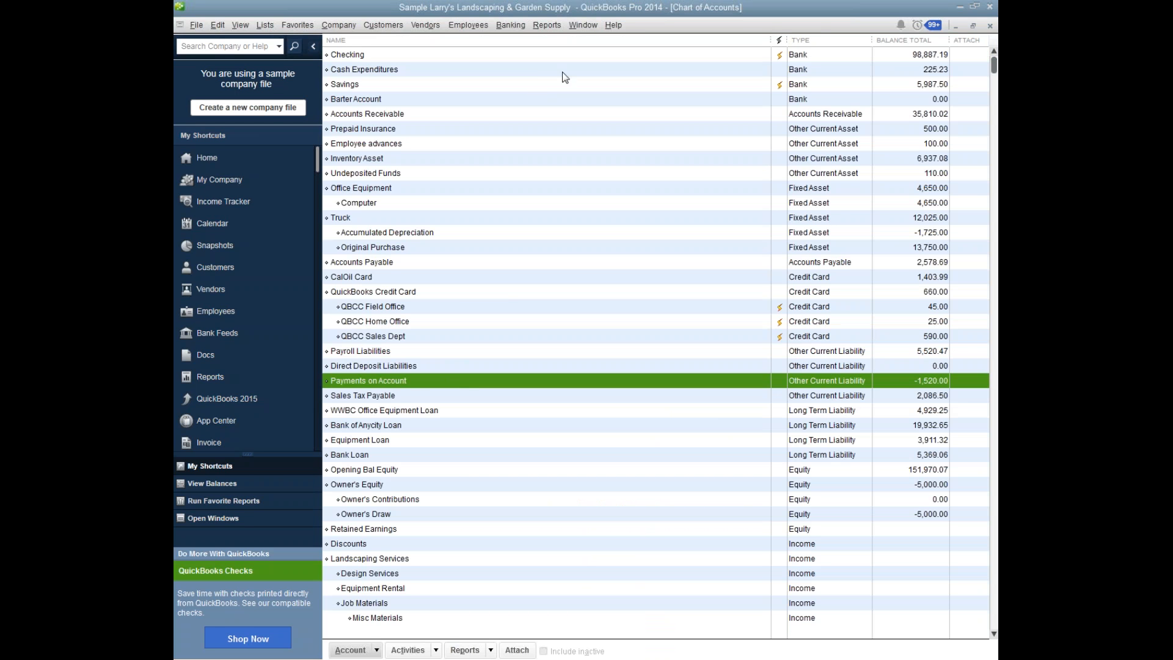
Open the Balance Sheet Standard report to review the company's assets and liabilities.
{"action": "left_click", "coordinate": [583, 25]}
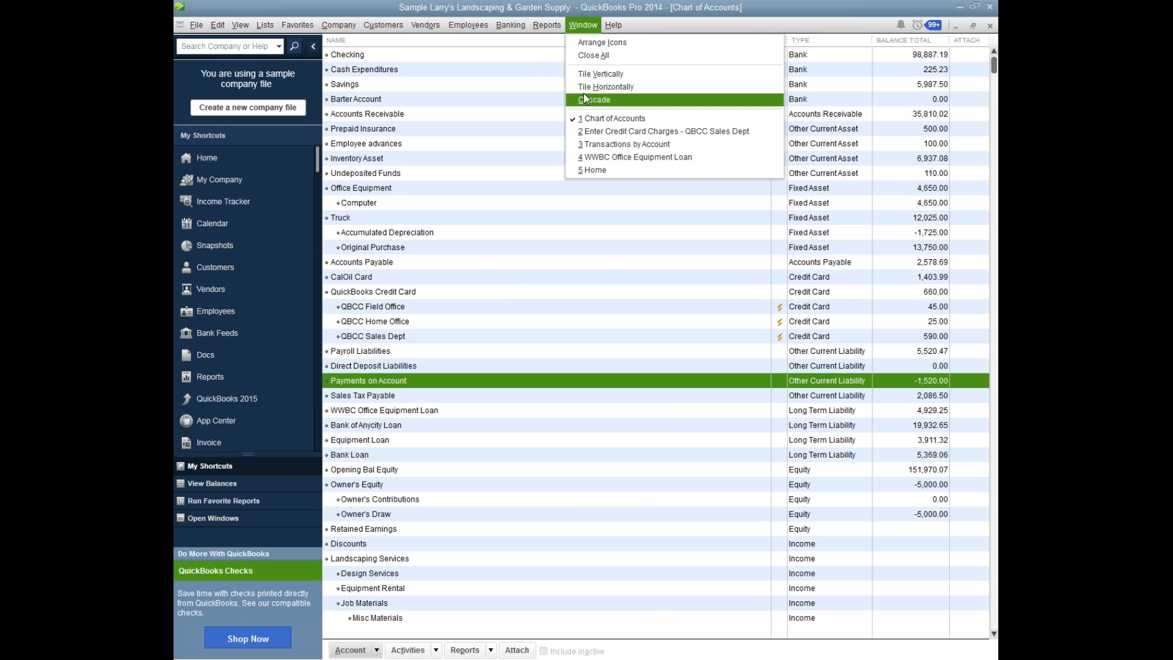
{"action": "left_click", "coordinate": [489, 25]}
{"action": "mouse_move", "coordinate": [546, 25]}
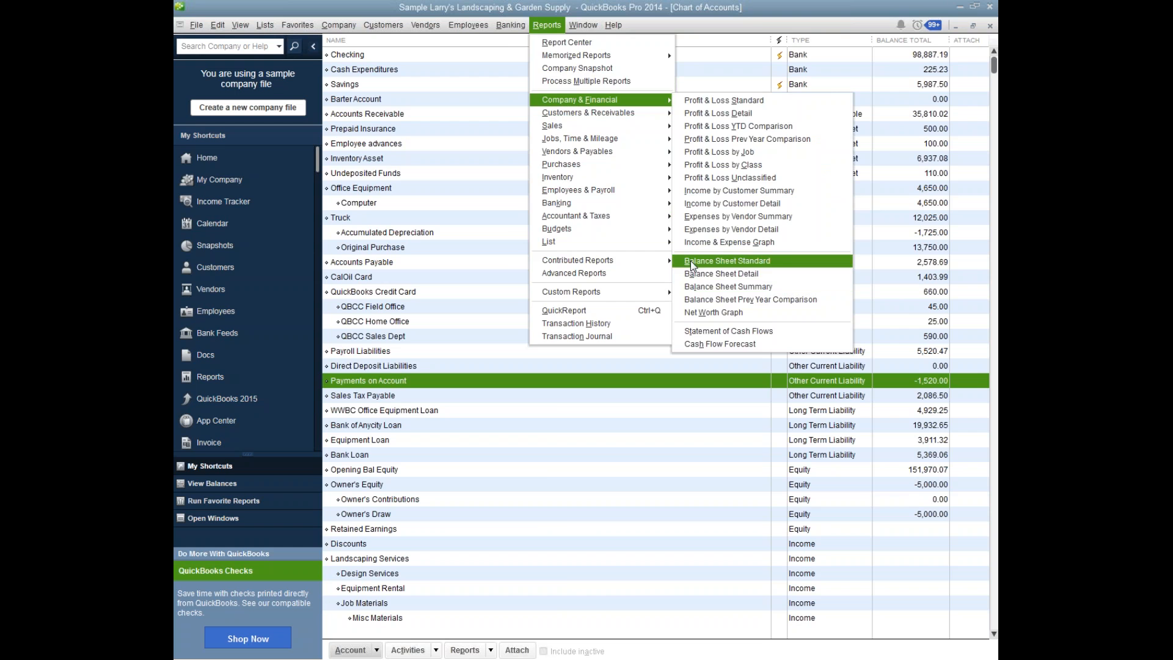
{"action": "left_click", "coordinate": [727, 261]}
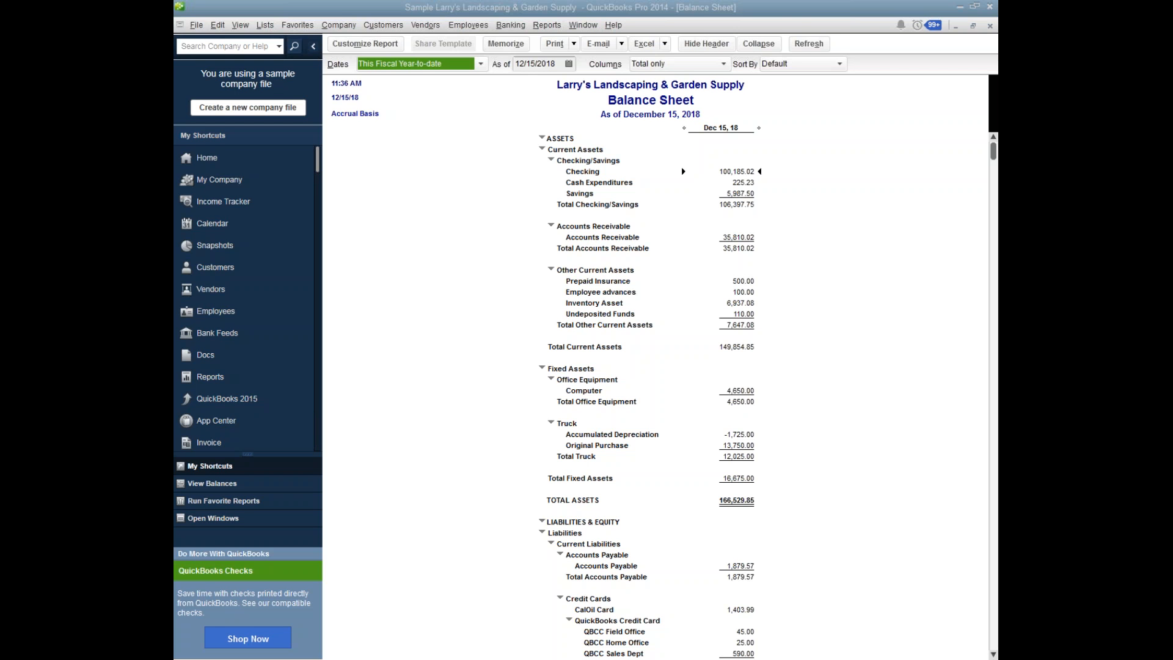
Minimize QuickBooks, the Excel workbook, the GoToWebinar browser page and the Outlook windows to show the desktop.
{"action": "left_click", "coordinate": [958, 7]}
{"action": "left_click", "coordinate": [958, 8]}
{"action": "left_click", "coordinate": [958, 8]}
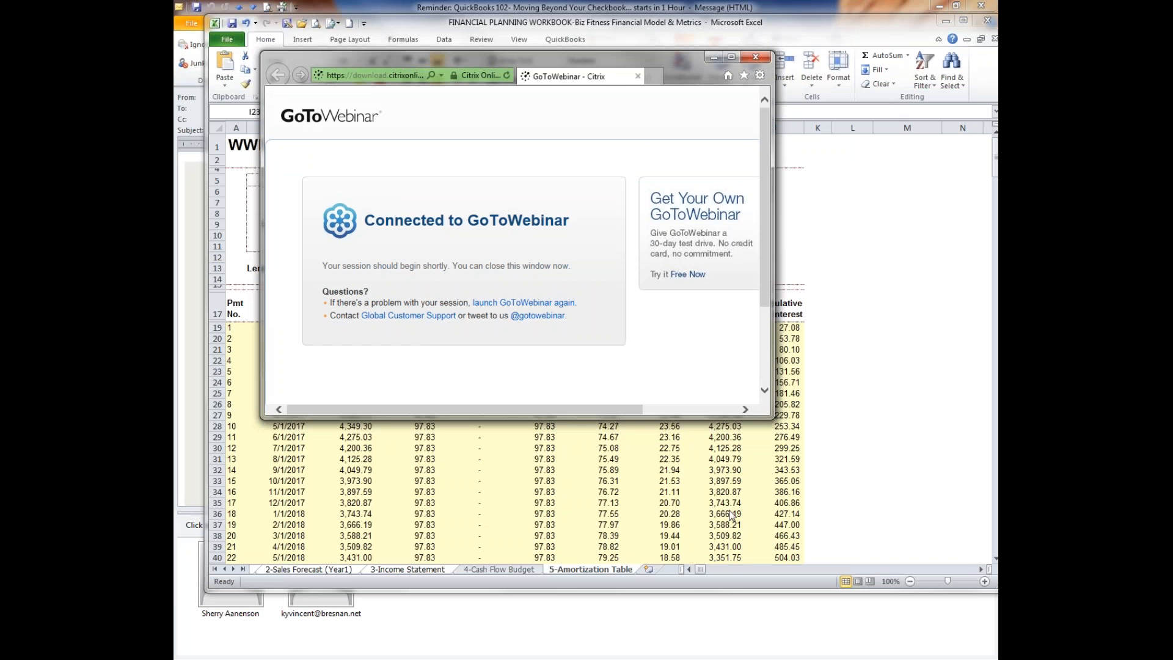
{"action": "left_click", "coordinate": [947, 18]}
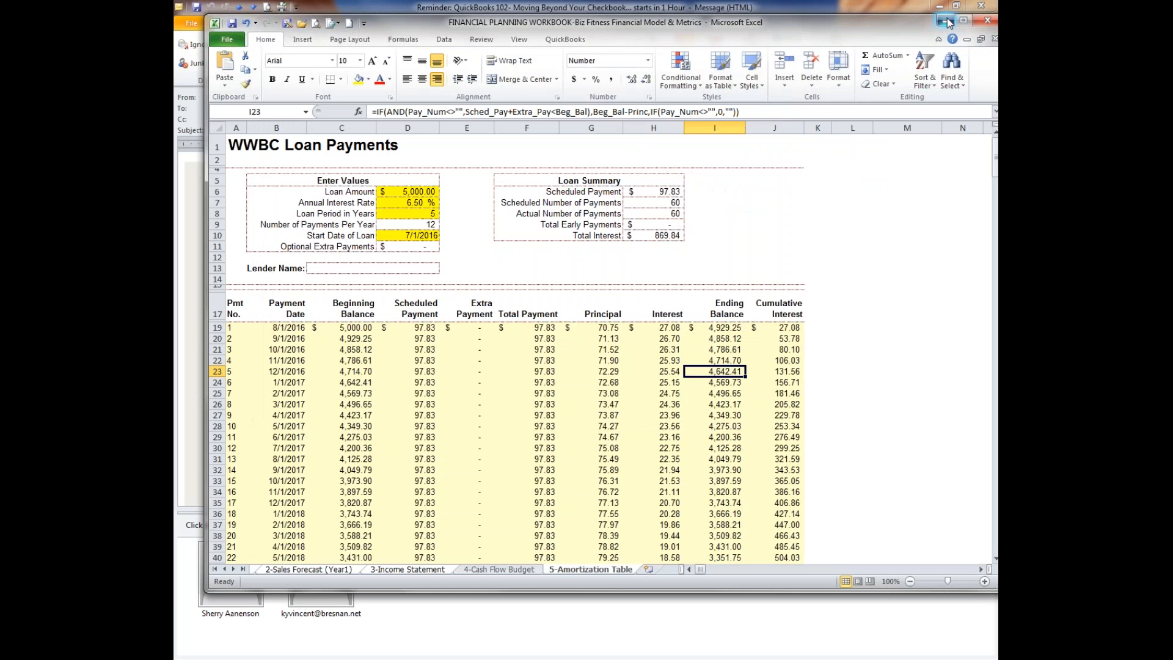
{"action": "left_click", "coordinate": [713, 57]}
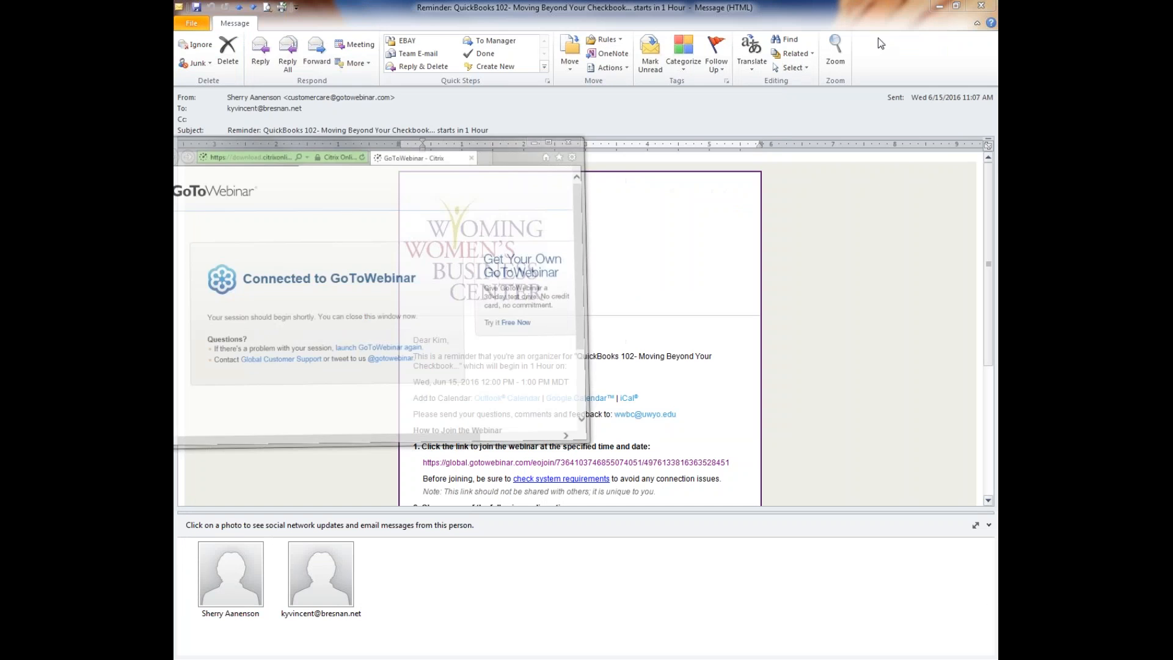
{"action": "left_click", "coordinate": [940, 7]}
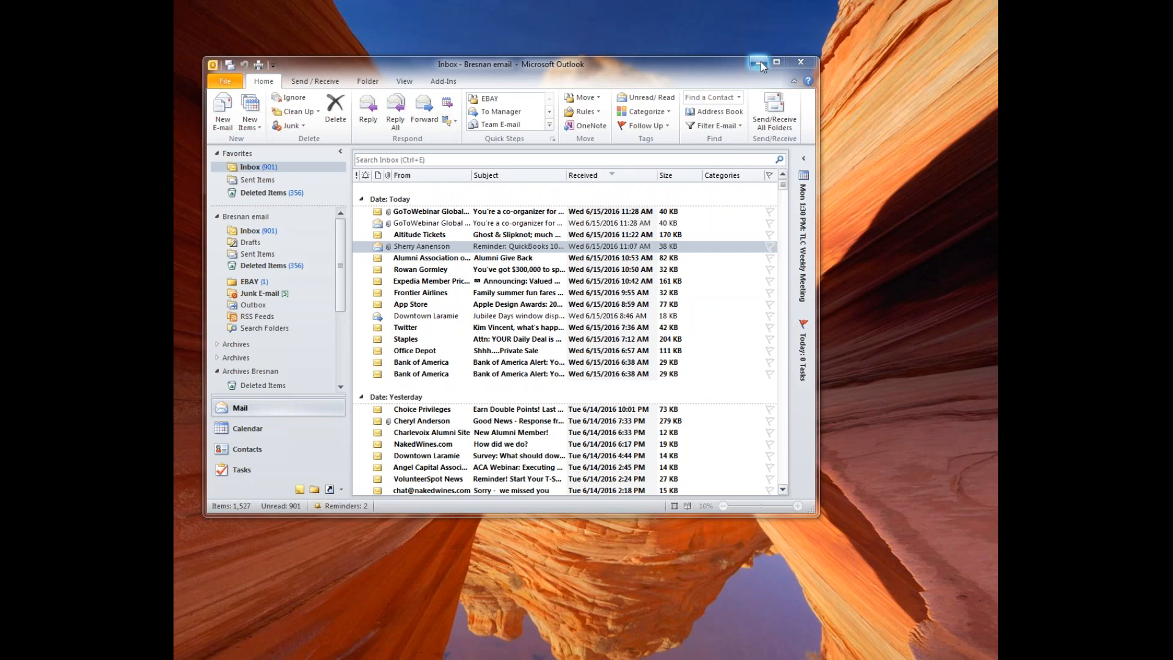
{"action": "left_click", "coordinate": [760, 61]}
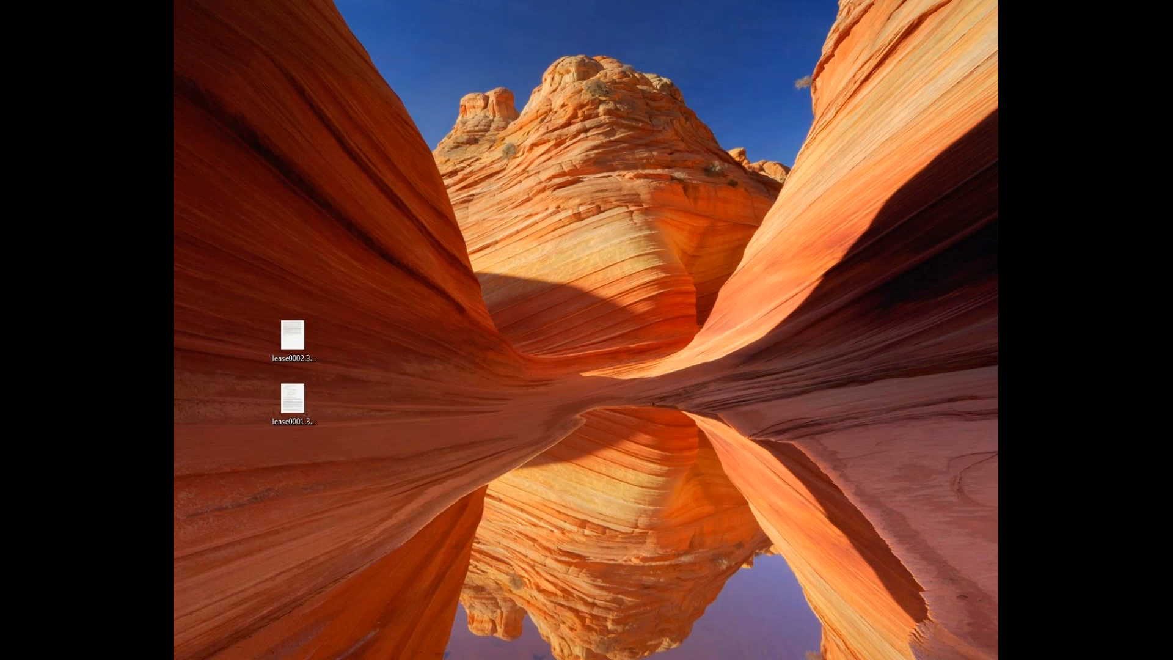
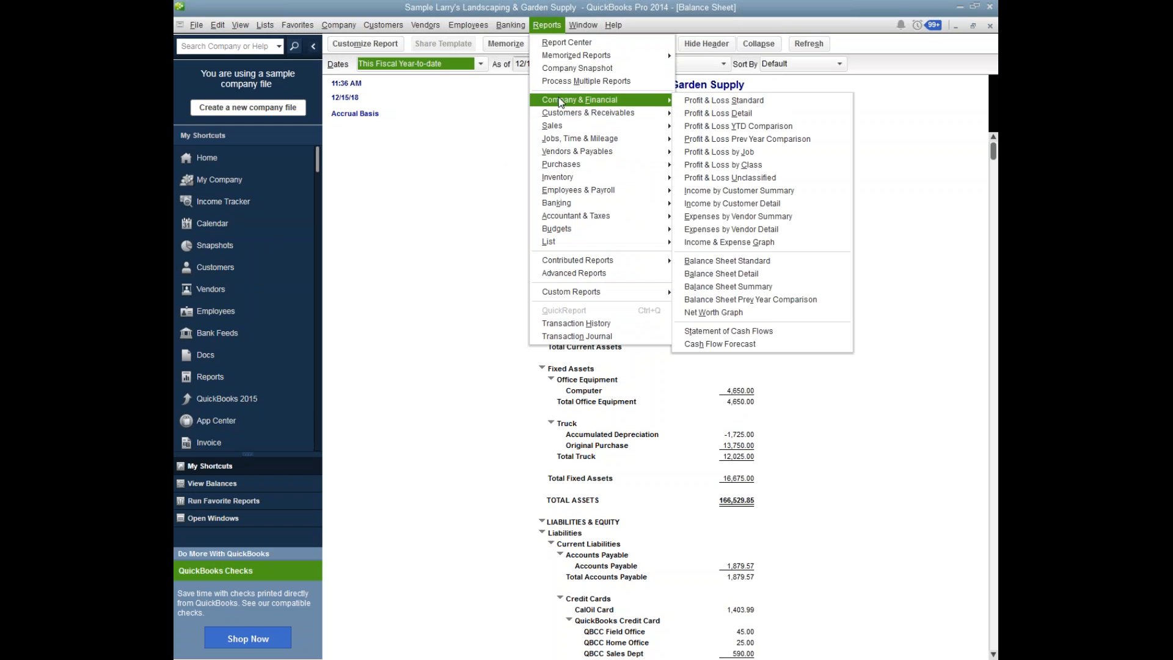
Open the Profit & Loss Standard report and the Chart of Accounts.
{"action": "left_click", "coordinate": [707, 101]}
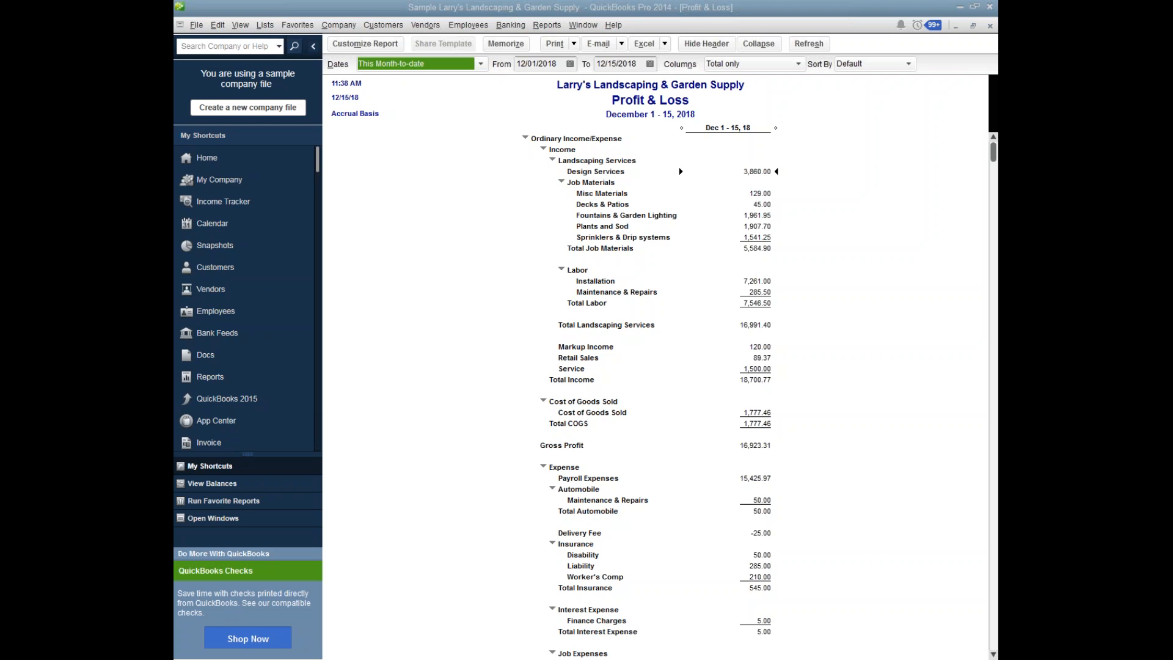
{"action": "left_click", "coordinate": [265, 26]}
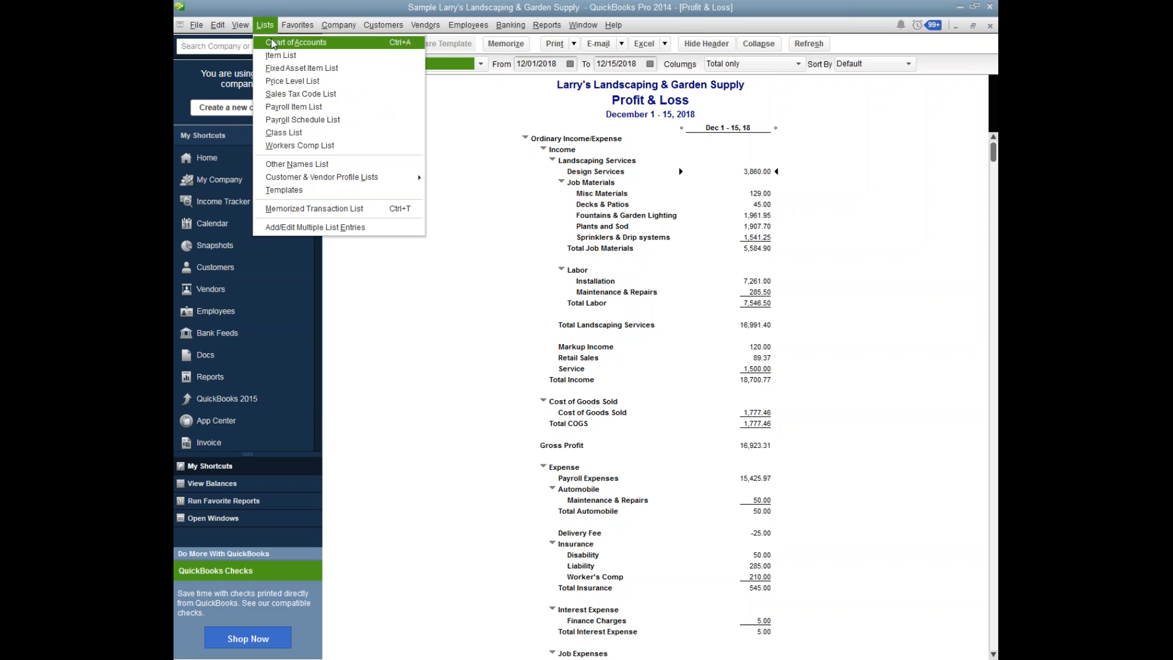
{"action": "left_click", "coordinate": [270, 42]}
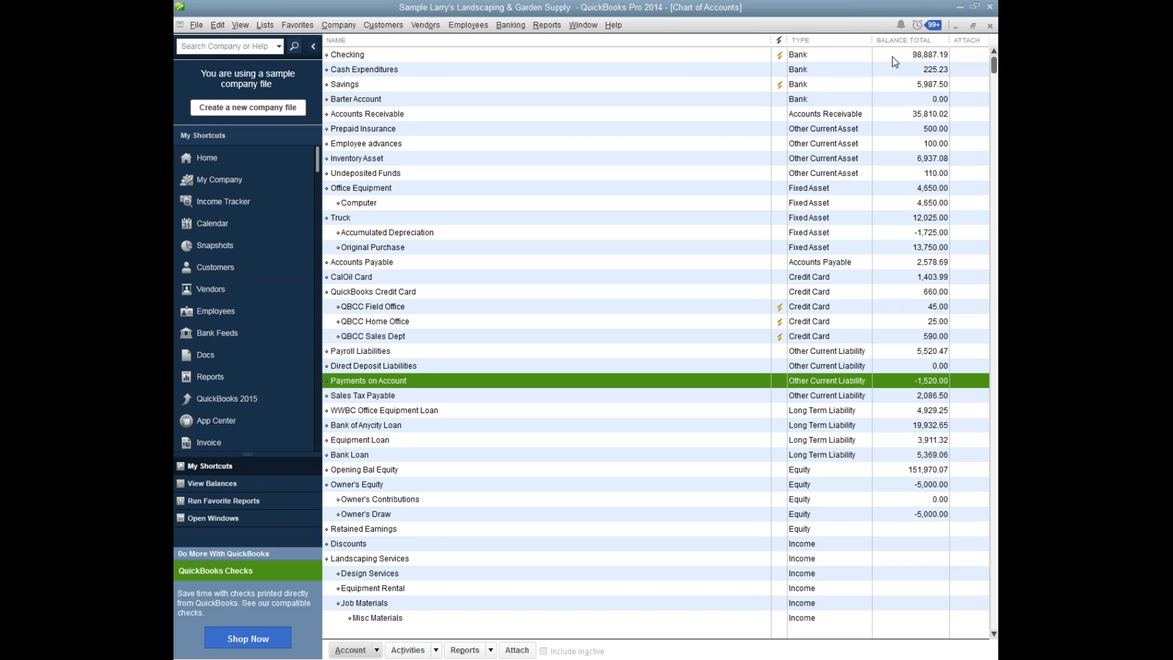
Review the balances of Accounts Receivable, Office Equipment, Computer and Payments on Account in the Chart of Accounts.
{"action": "left_click", "coordinate": [580, 119]}
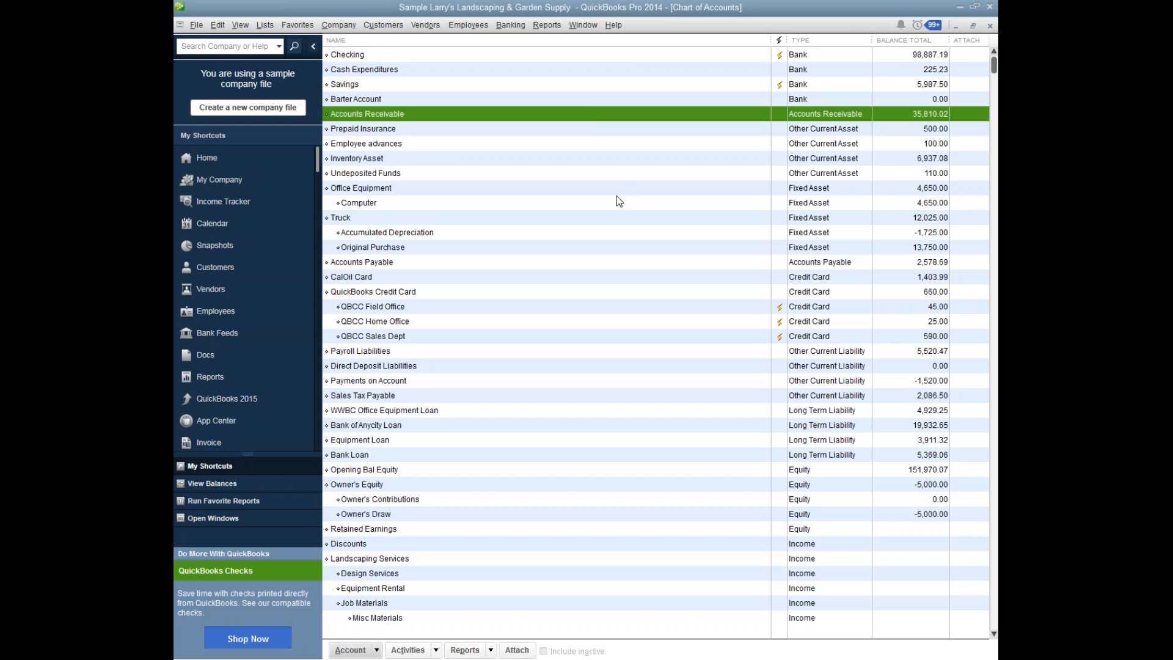
{"action": "left_click", "coordinate": [886, 188]}
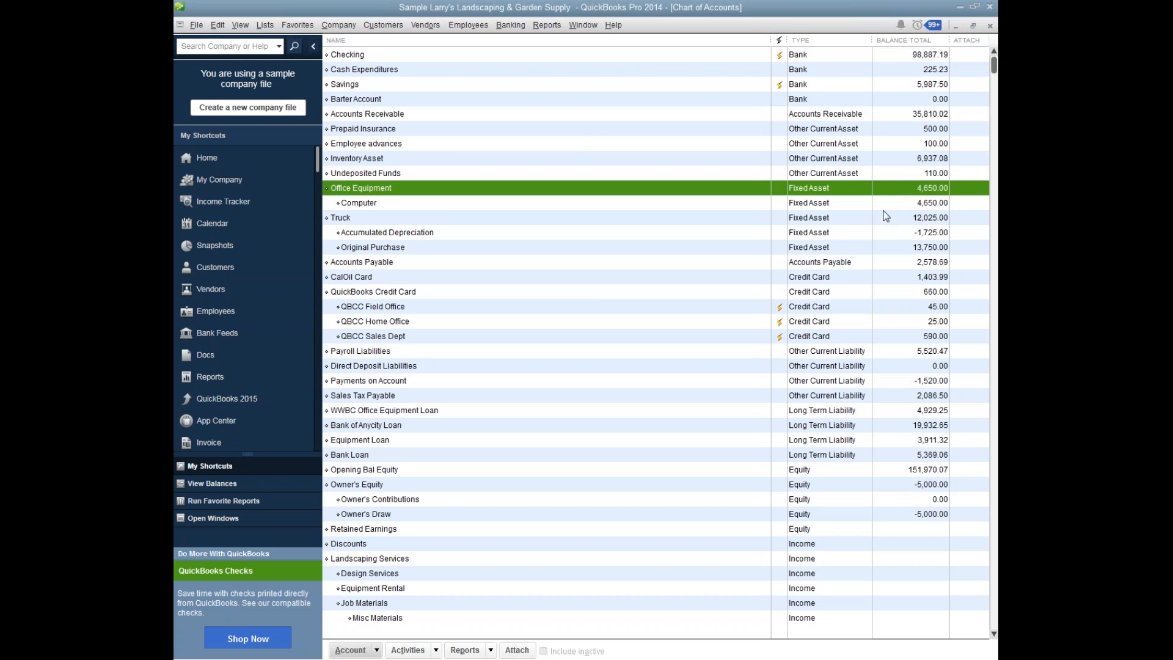
{"action": "left_click", "coordinate": [886, 203]}
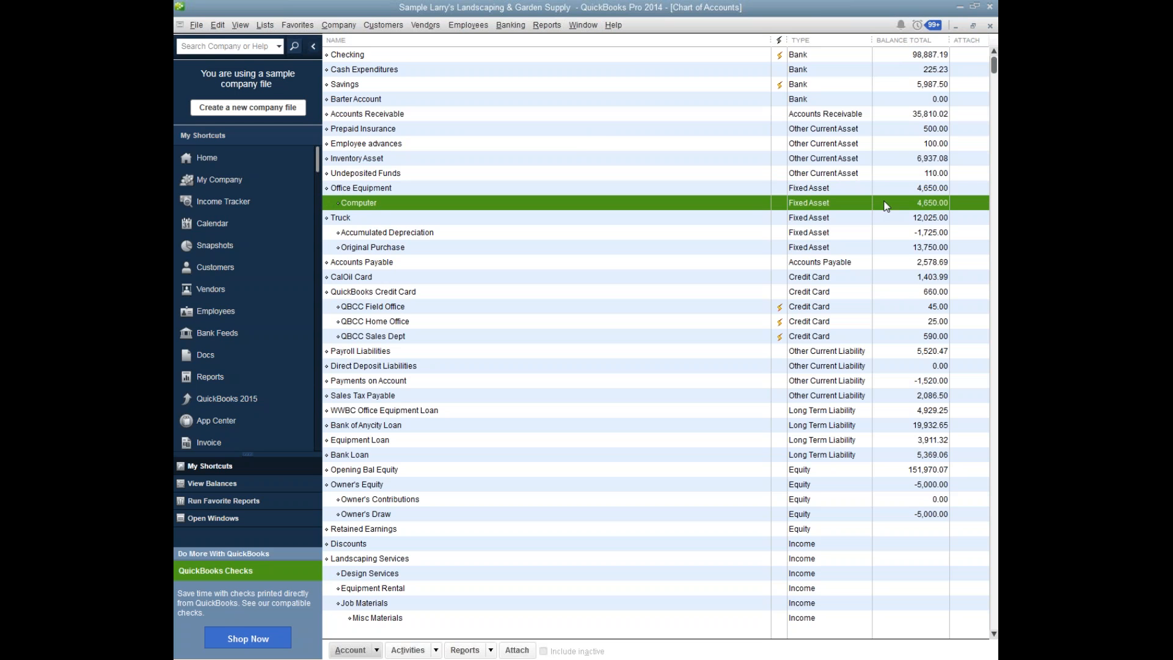
{"action": "left_click", "coordinate": [649, 385]}
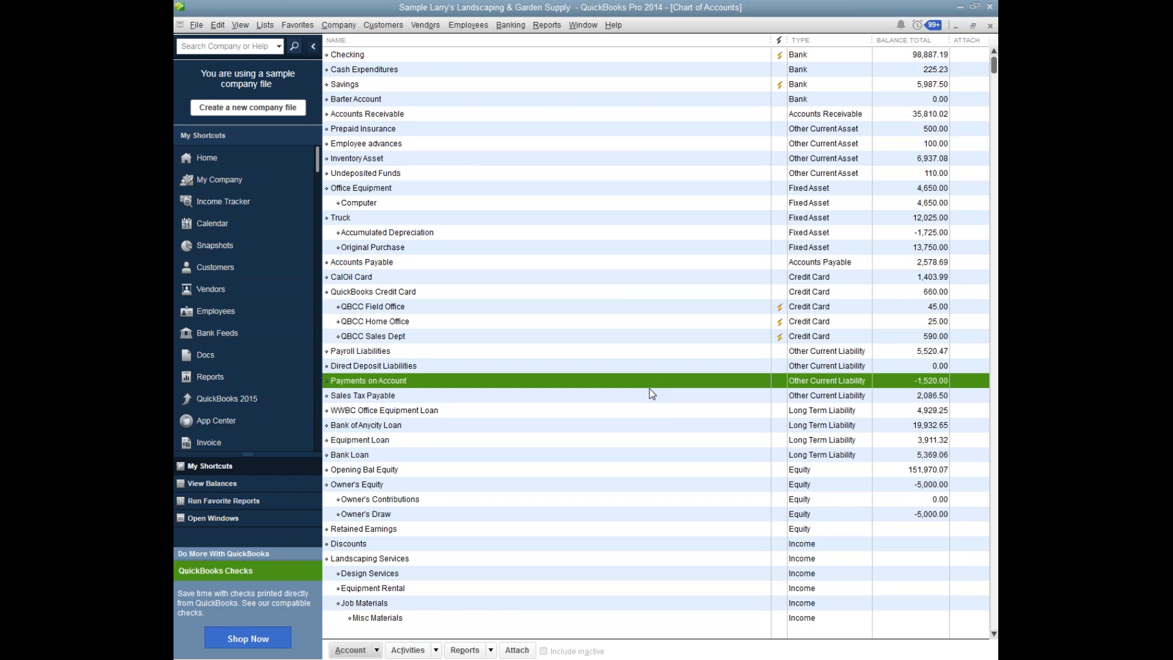
Open the Sales Tax Payable account register to review its entries and close it again.
{"action": "left_click", "coordinate": [650, 404]}
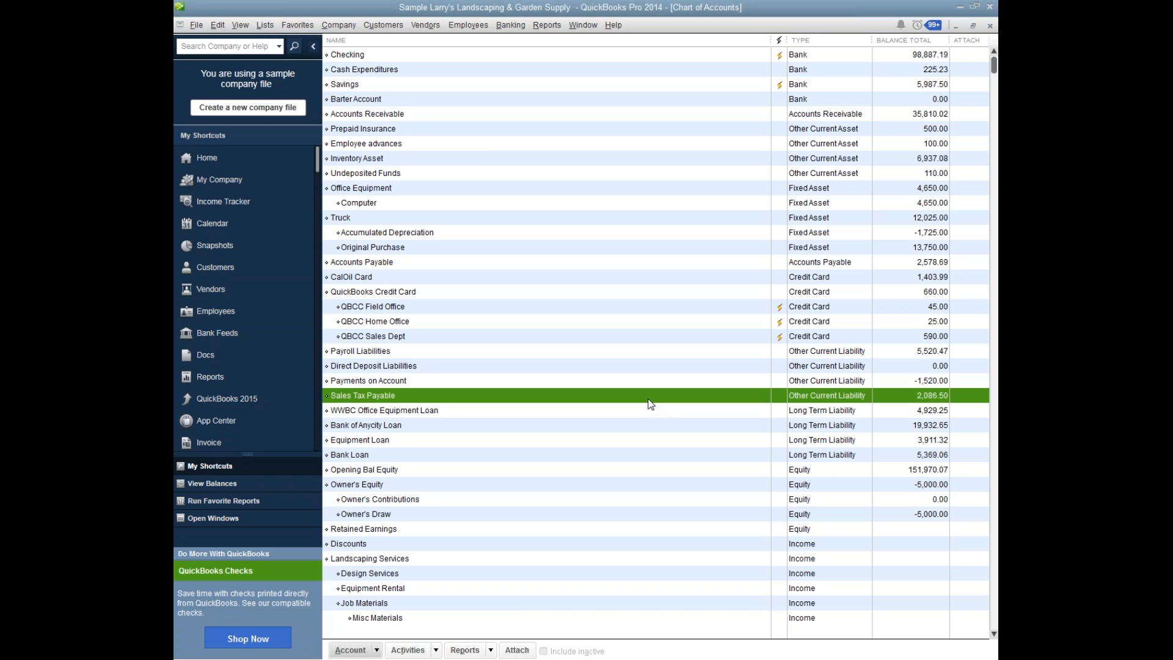
{"action": "double_click", "coordinate": [650, 404]}
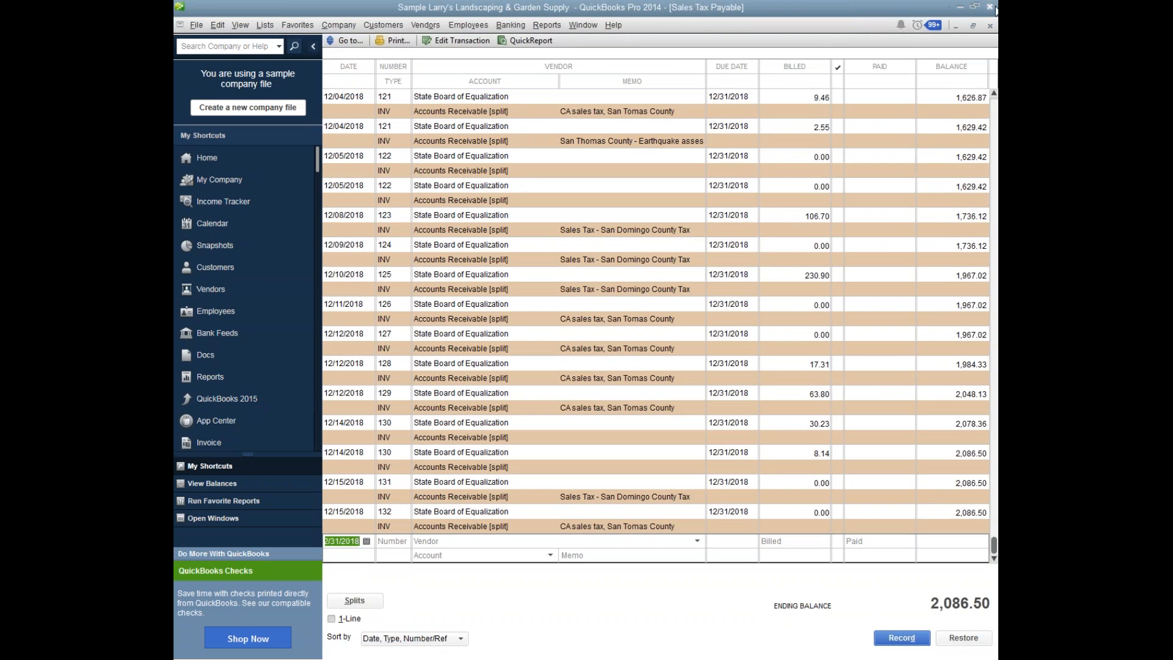
{"action": "left_click", "coordinate": [988, 25]}
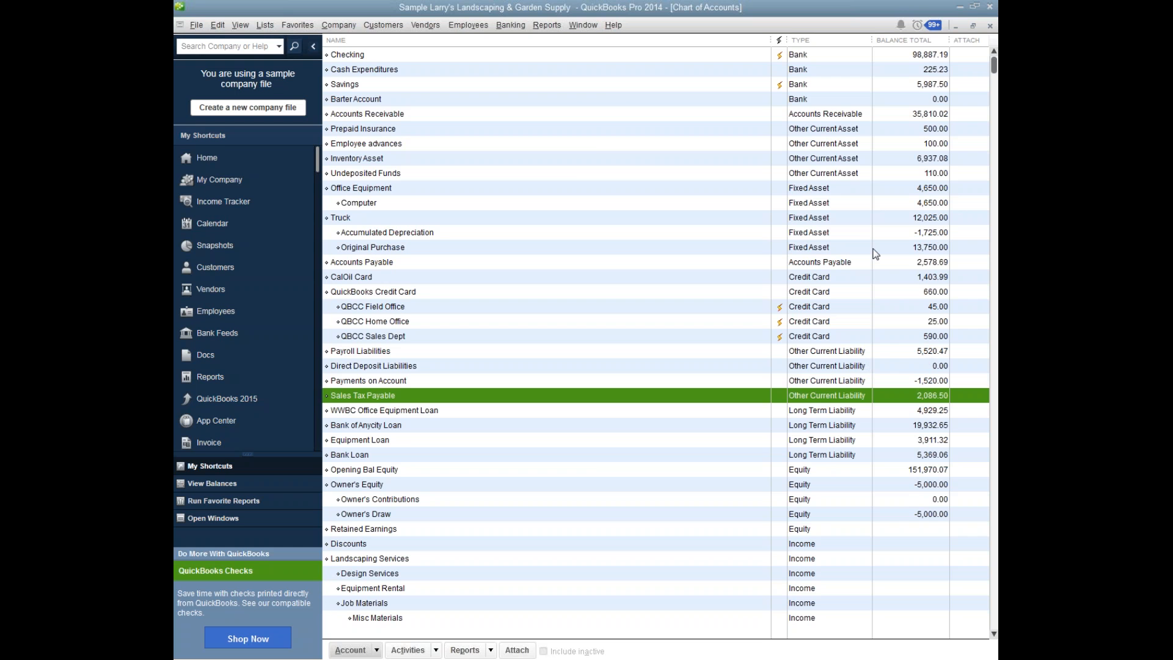
Switch to the open Balance Sheet, view the transactions behind the QBCC Field Office balance, and review the remaining current liabilities.
{"action": "left_click", "coordinate": [583, 26]}
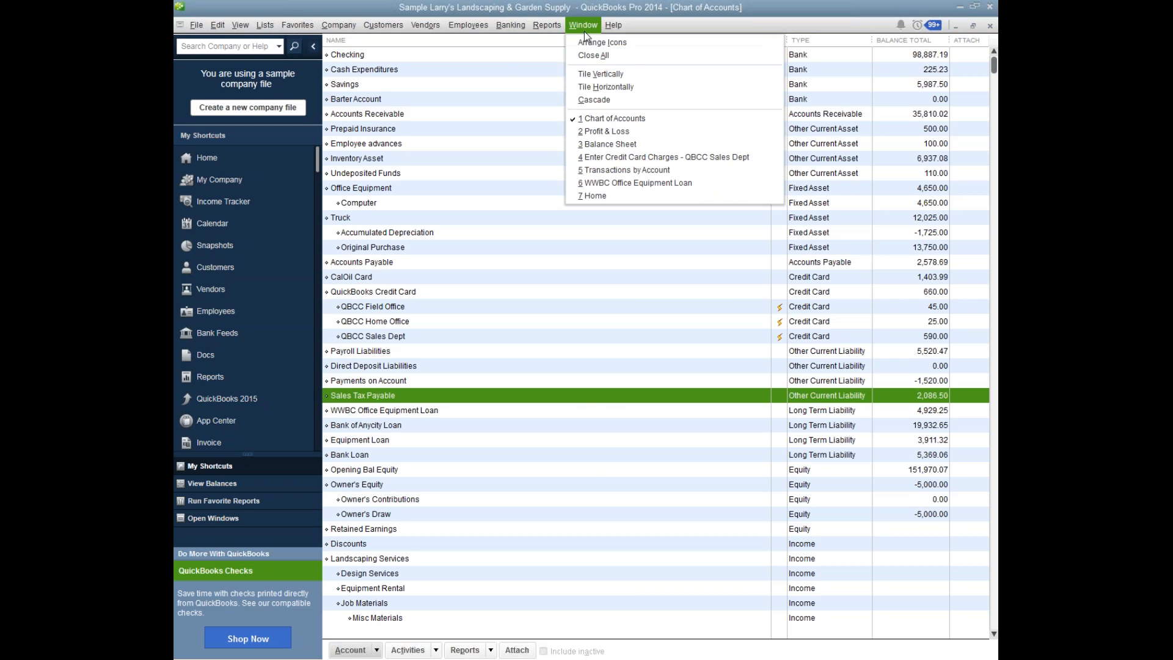
{"action": "left_click", "coordinate": [596, 143]}
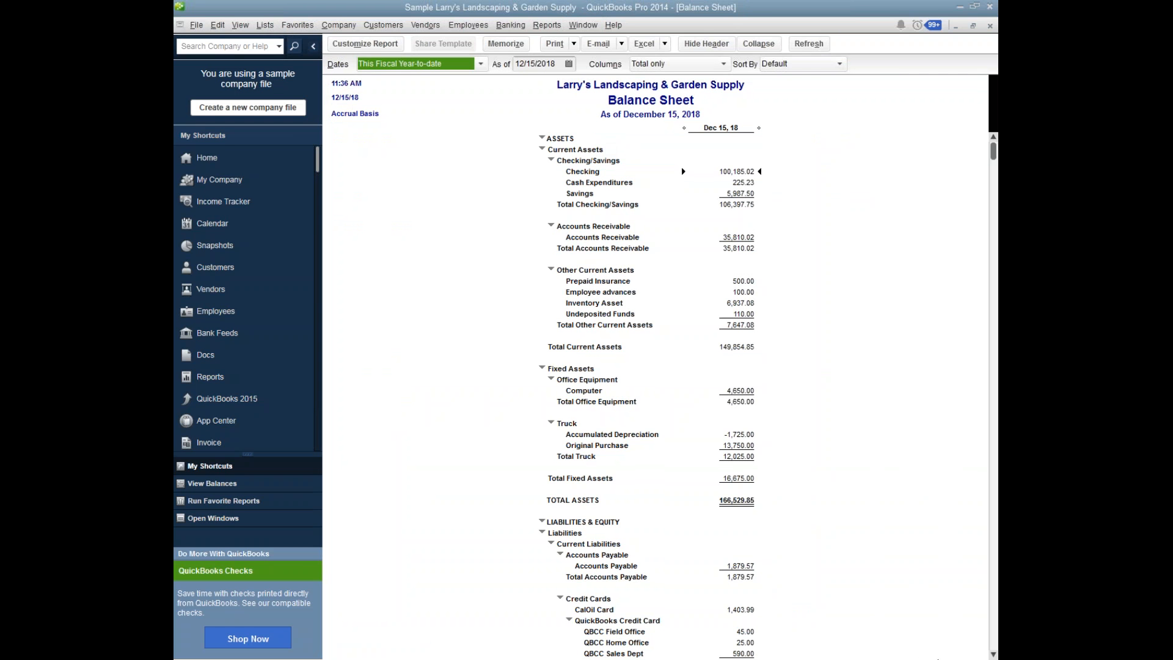
{"action": "left_click", "coordinate": [993, 654]}
{"action": "left_click", "coordinate": [994, 655]}
{"action": "left_click", "coordinate": [993, 655]}
{"action": "left_click", "coordinate": [994, 654]}
{"action": "left_click", "coordinate": [993, 654]}
{"action": "left_click", "coordinate": [993, 654]}
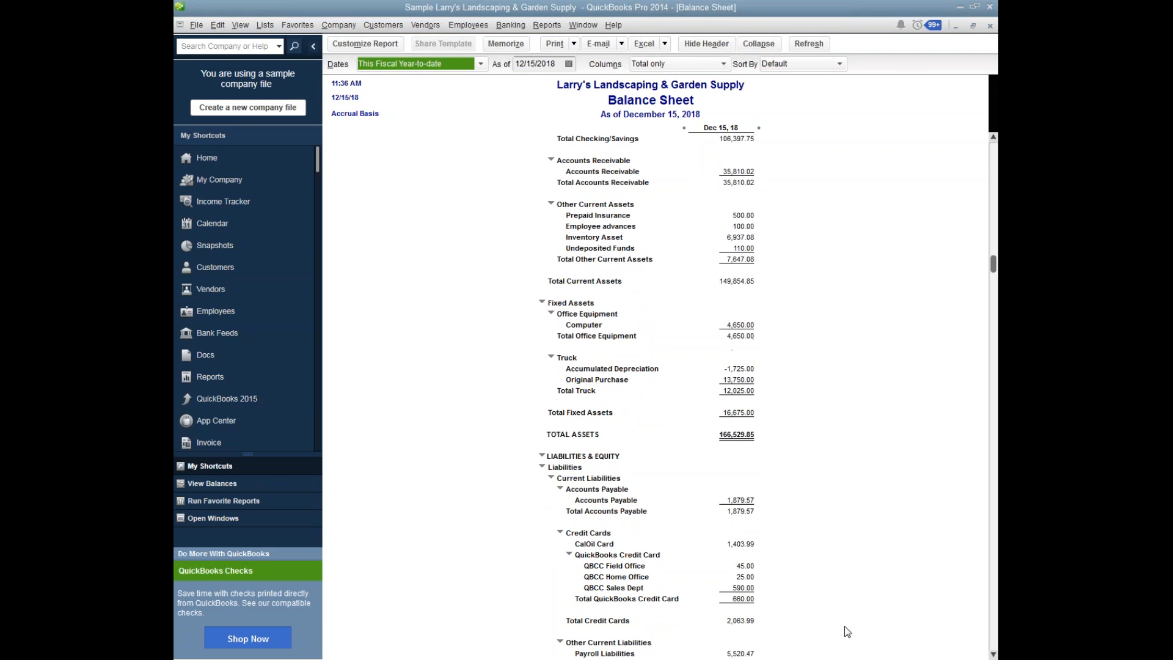
{"action": "double_click", "coordinate": [748, 568]}
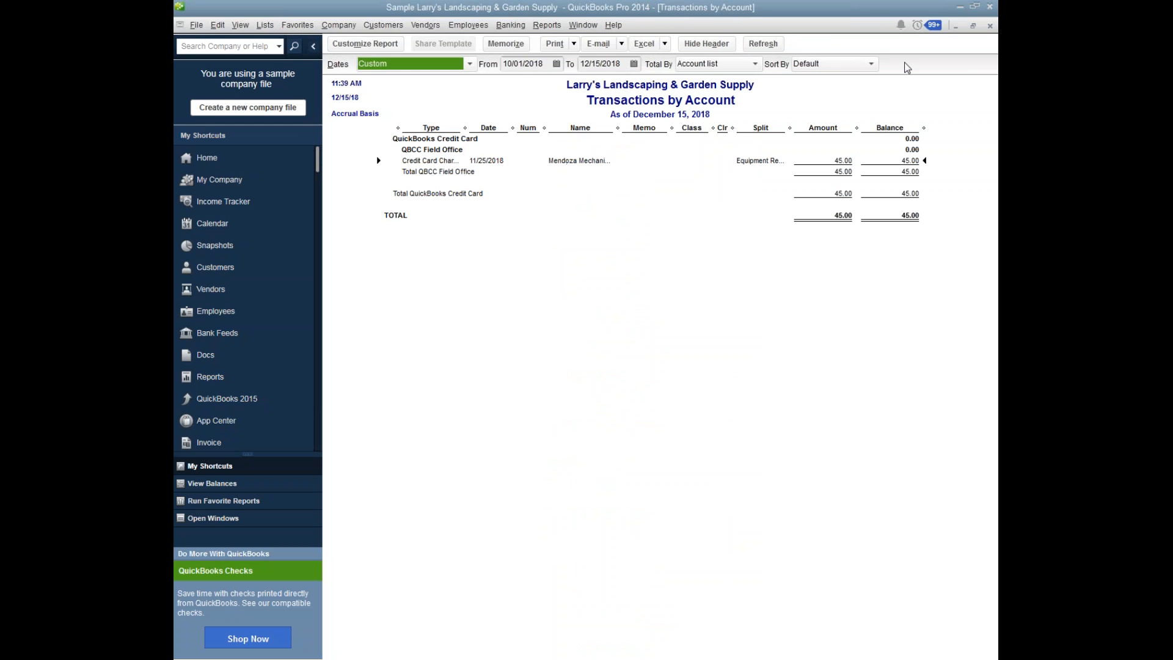
{"action": "left_click", "coordinate": [990, 26]}
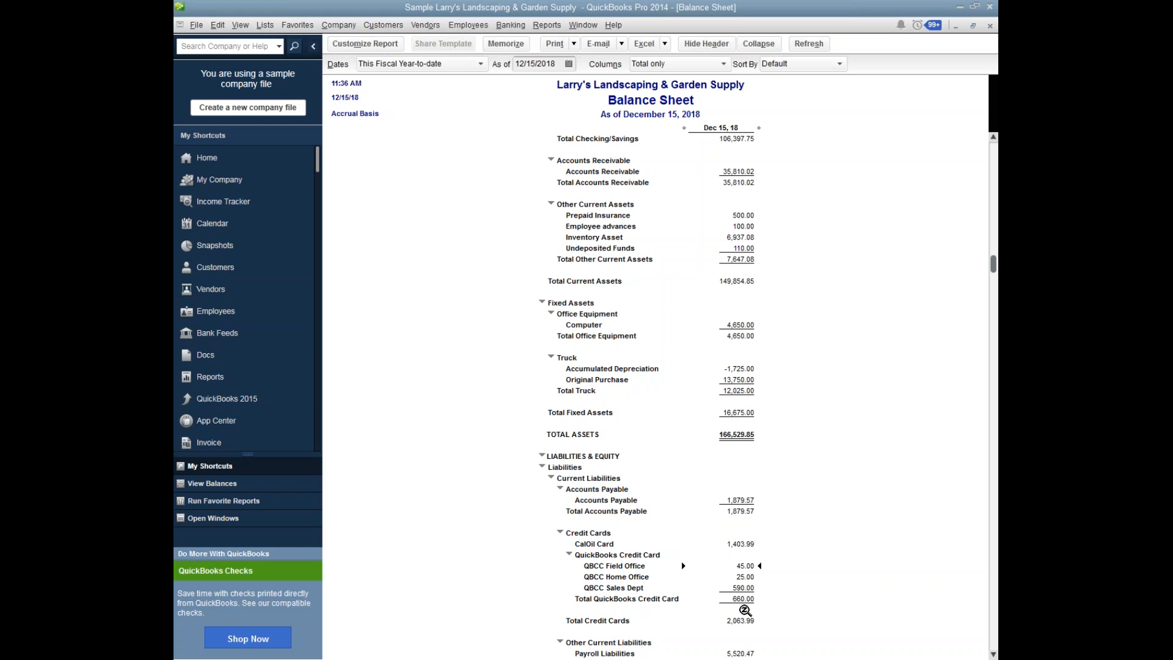
{"action": "left_click", "coordinate": [993, 654]}
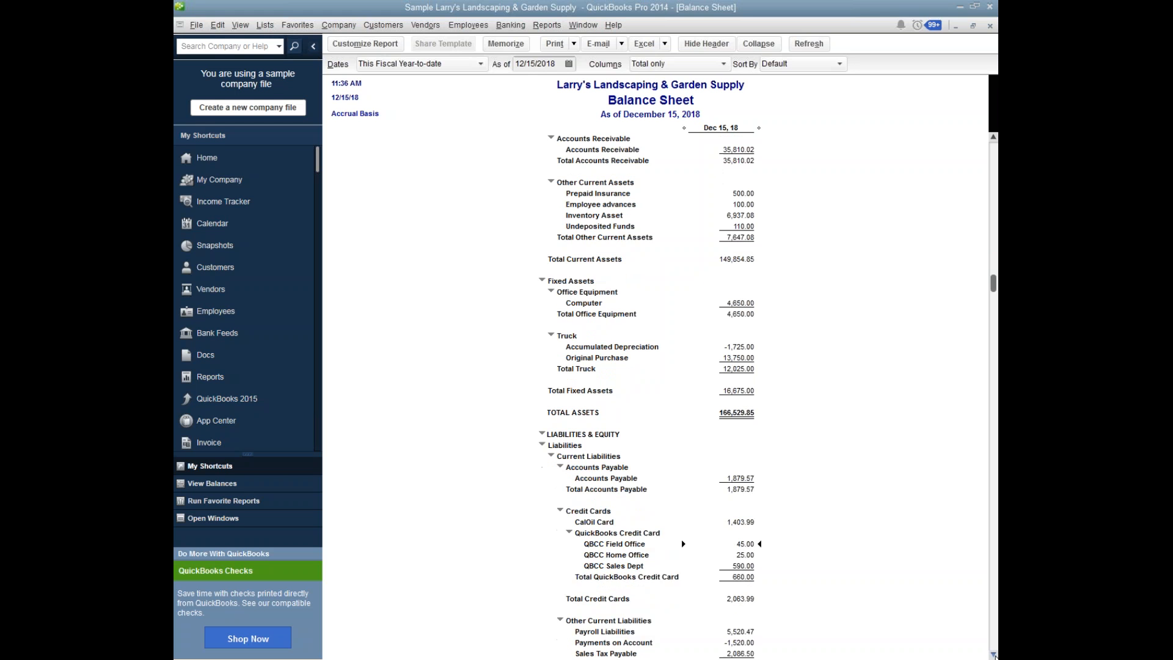
{"action": "left_click", "coordinate": [993, 654]}
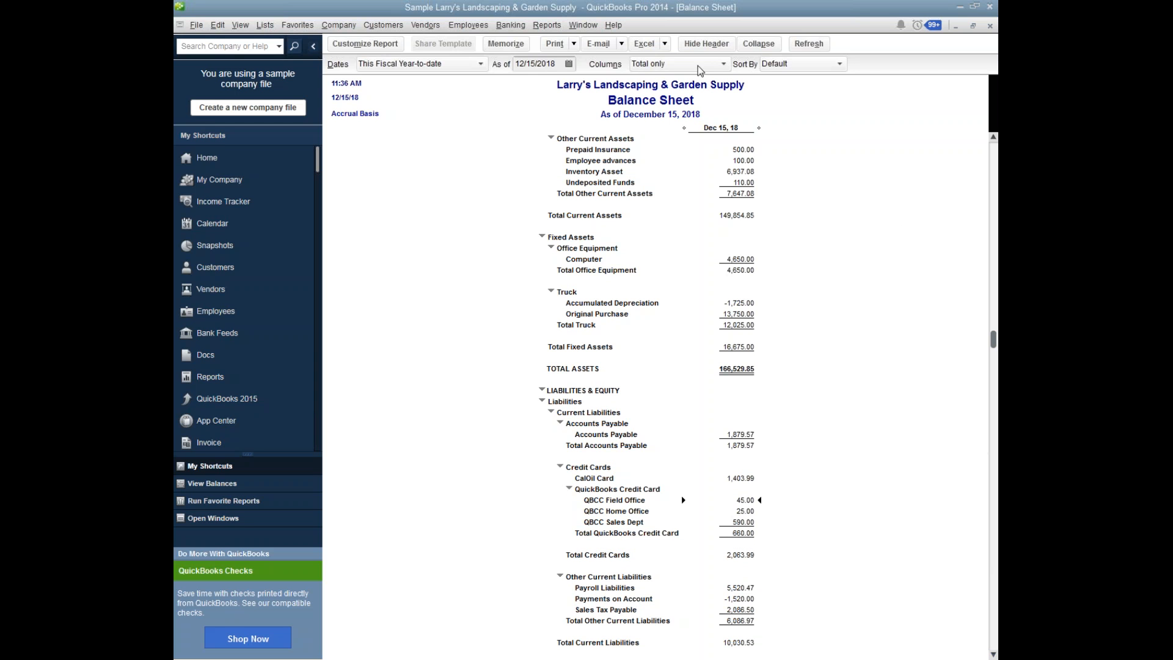
Switch to the open Profit & Loss report and collapse its subaccount rows.
{"action": "left_click", "coordinate": [573, 28]}
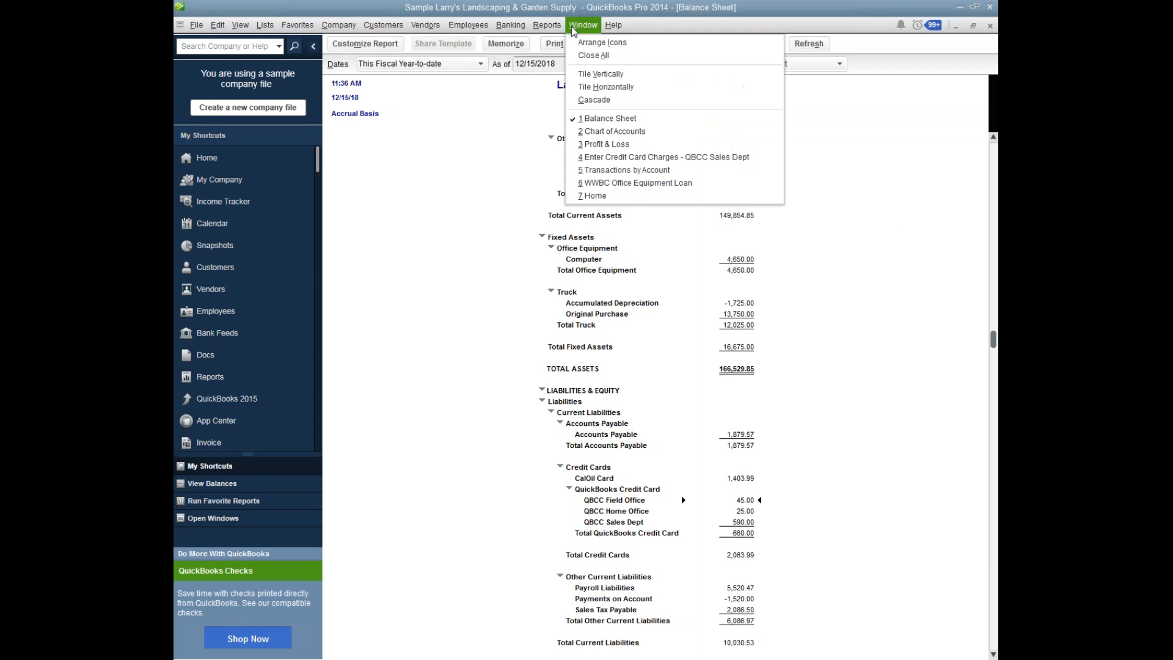
{"action": "left_click", "coordinate": [598, 146]}
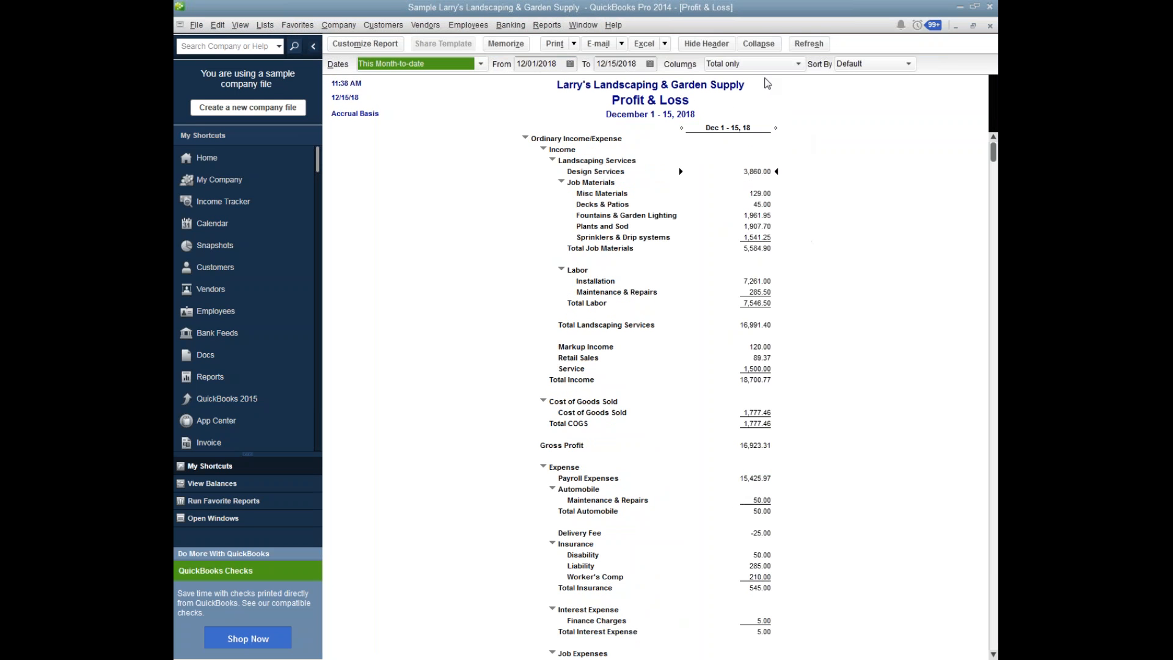
{"action": "left_click", "coordinate": [758, 44]}
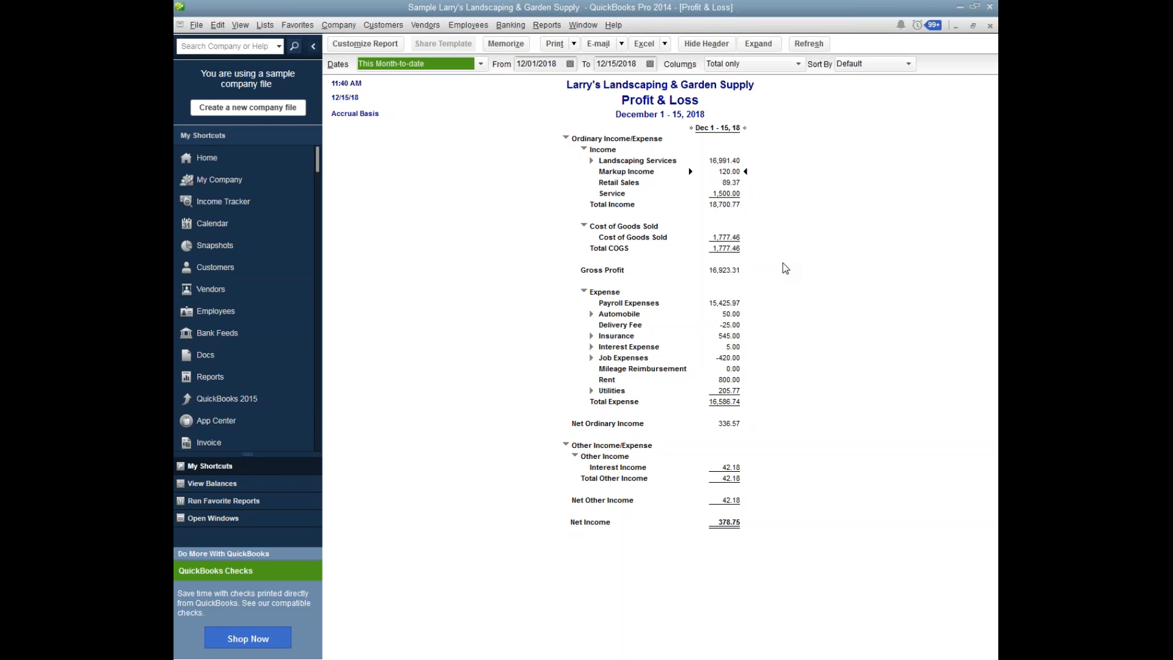
View the transaction detail behind the Delivery Fee and Job Expenses amounts, close each detail report, and minimize QuickBooks.
{"action": "double_click", "coordinate": [732, 325]}
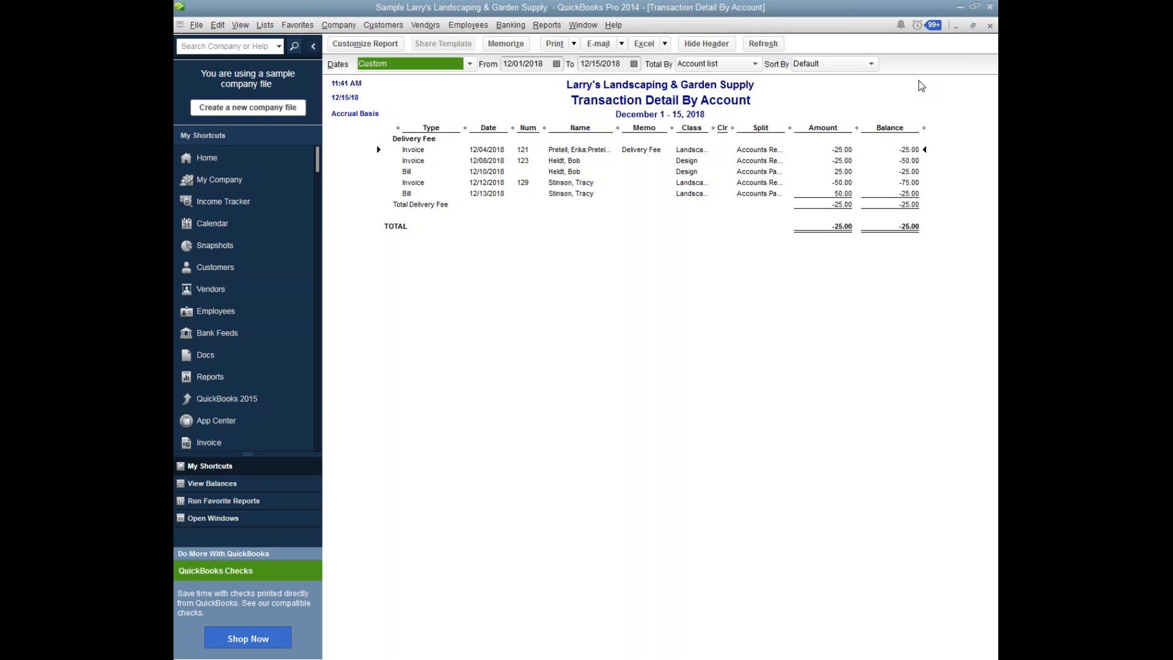
{"action": "left_click", "coordinate": [989, 26]}
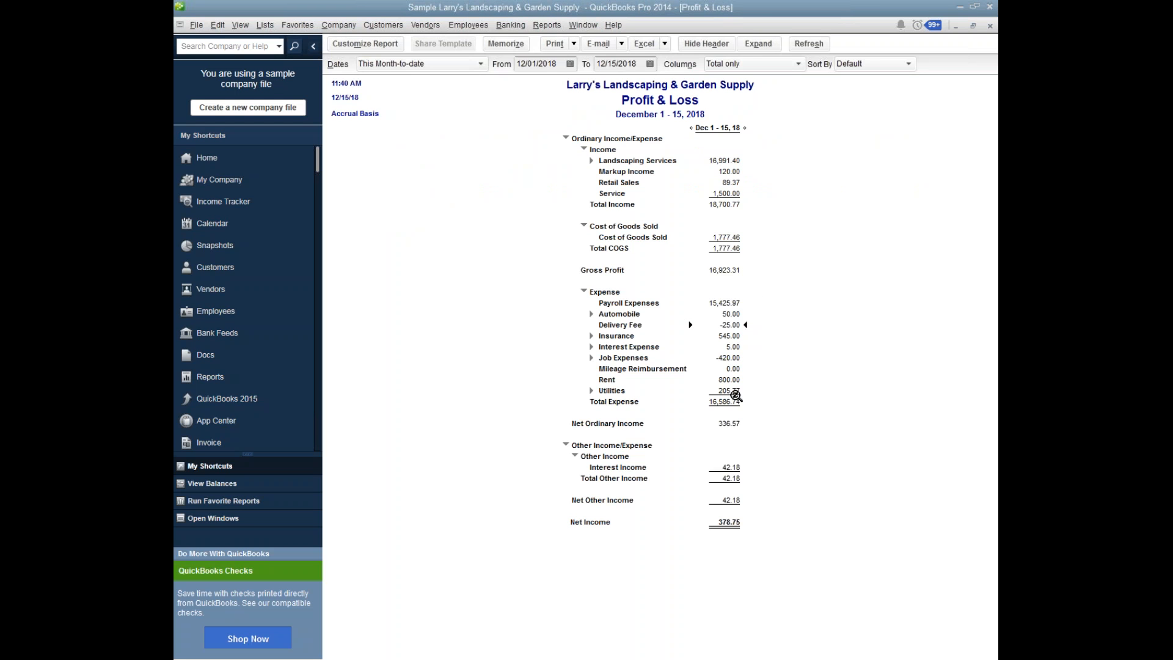
{"action": "double_click", "coordinate": [733, 359]}
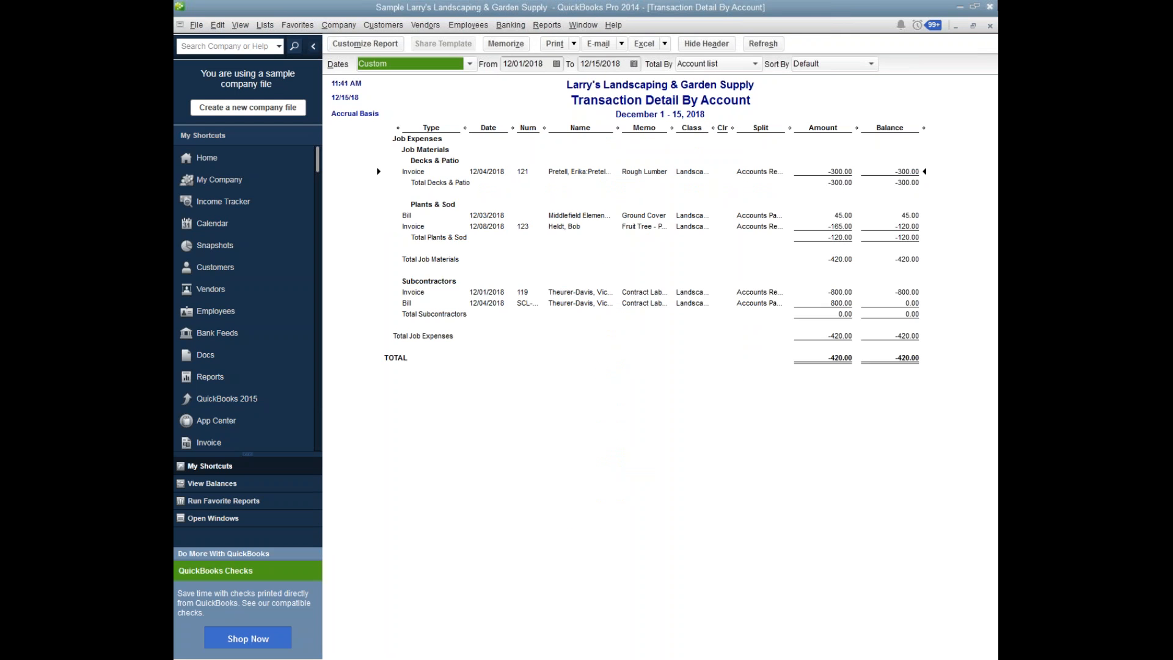
{"action": "left_click", "coordinate": [990, 27]}
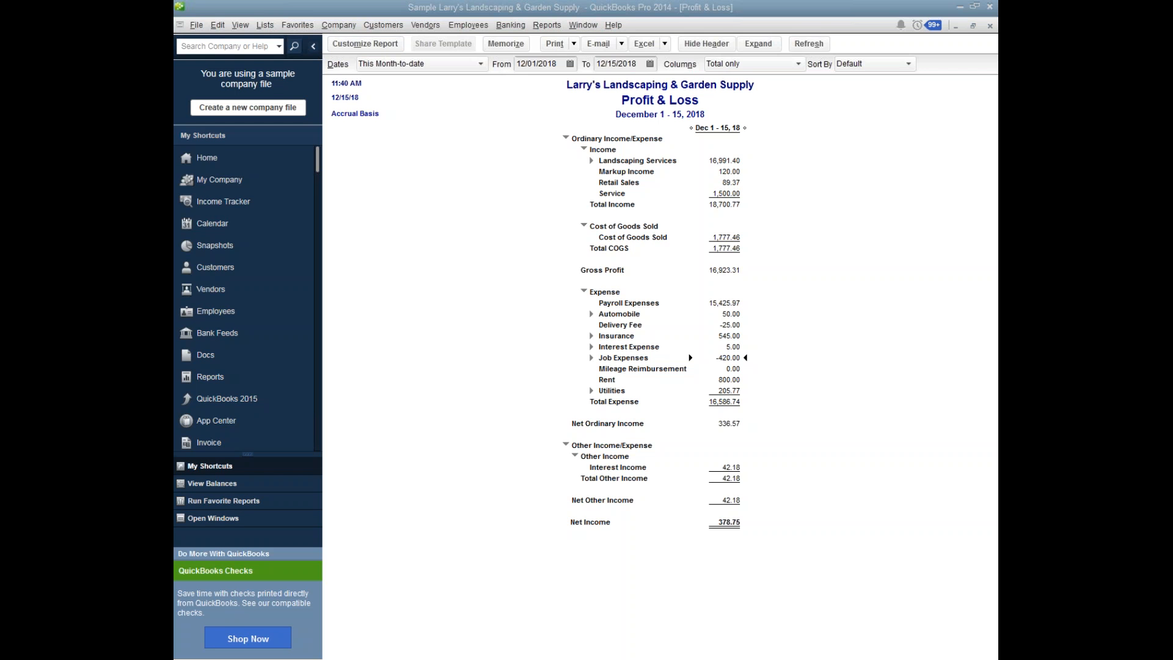
{"action": "left_click", "coordinate": [961, 8]}
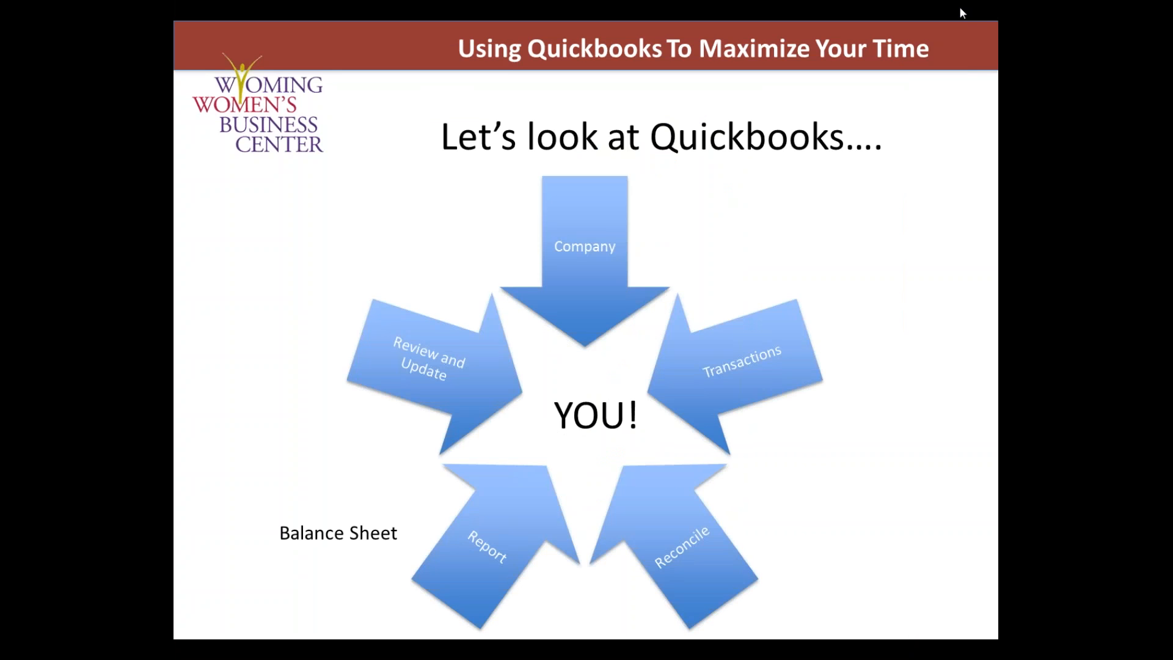